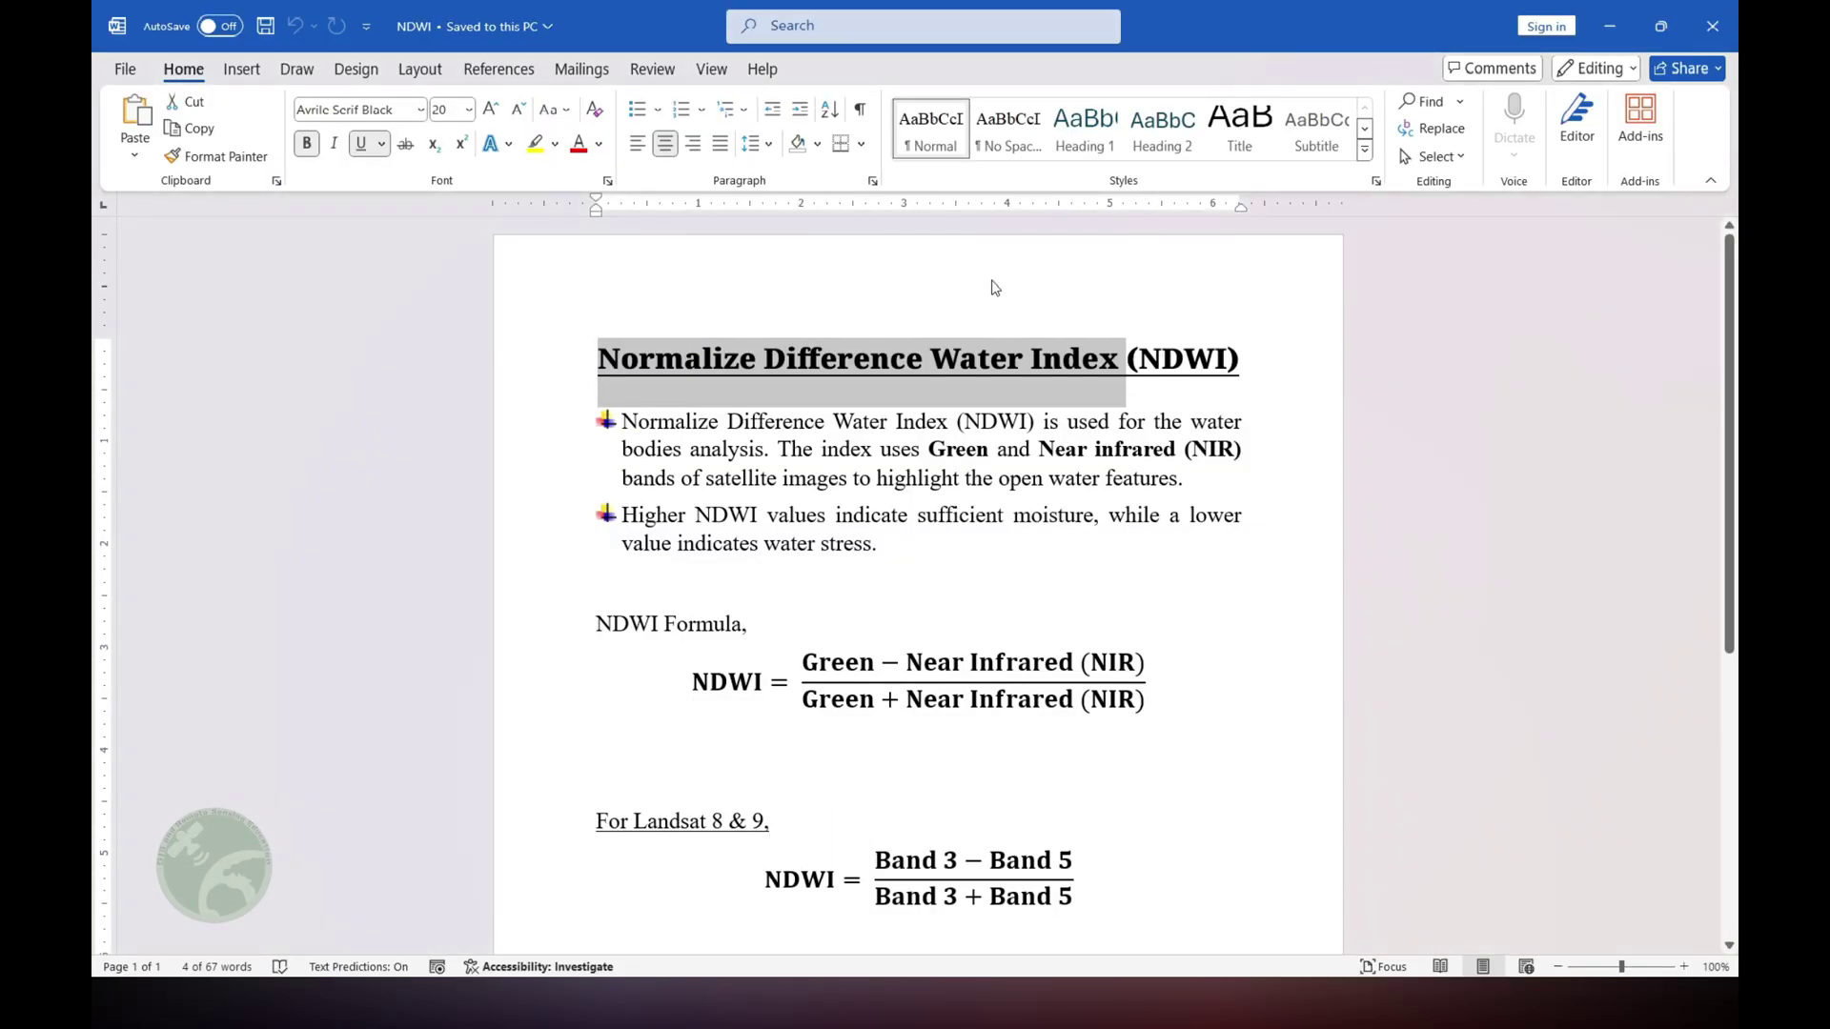
Highlight the NDWI notes' title, index name, 'Green', 'open water features' and second bullet while explaining.
left_click(618, 368)
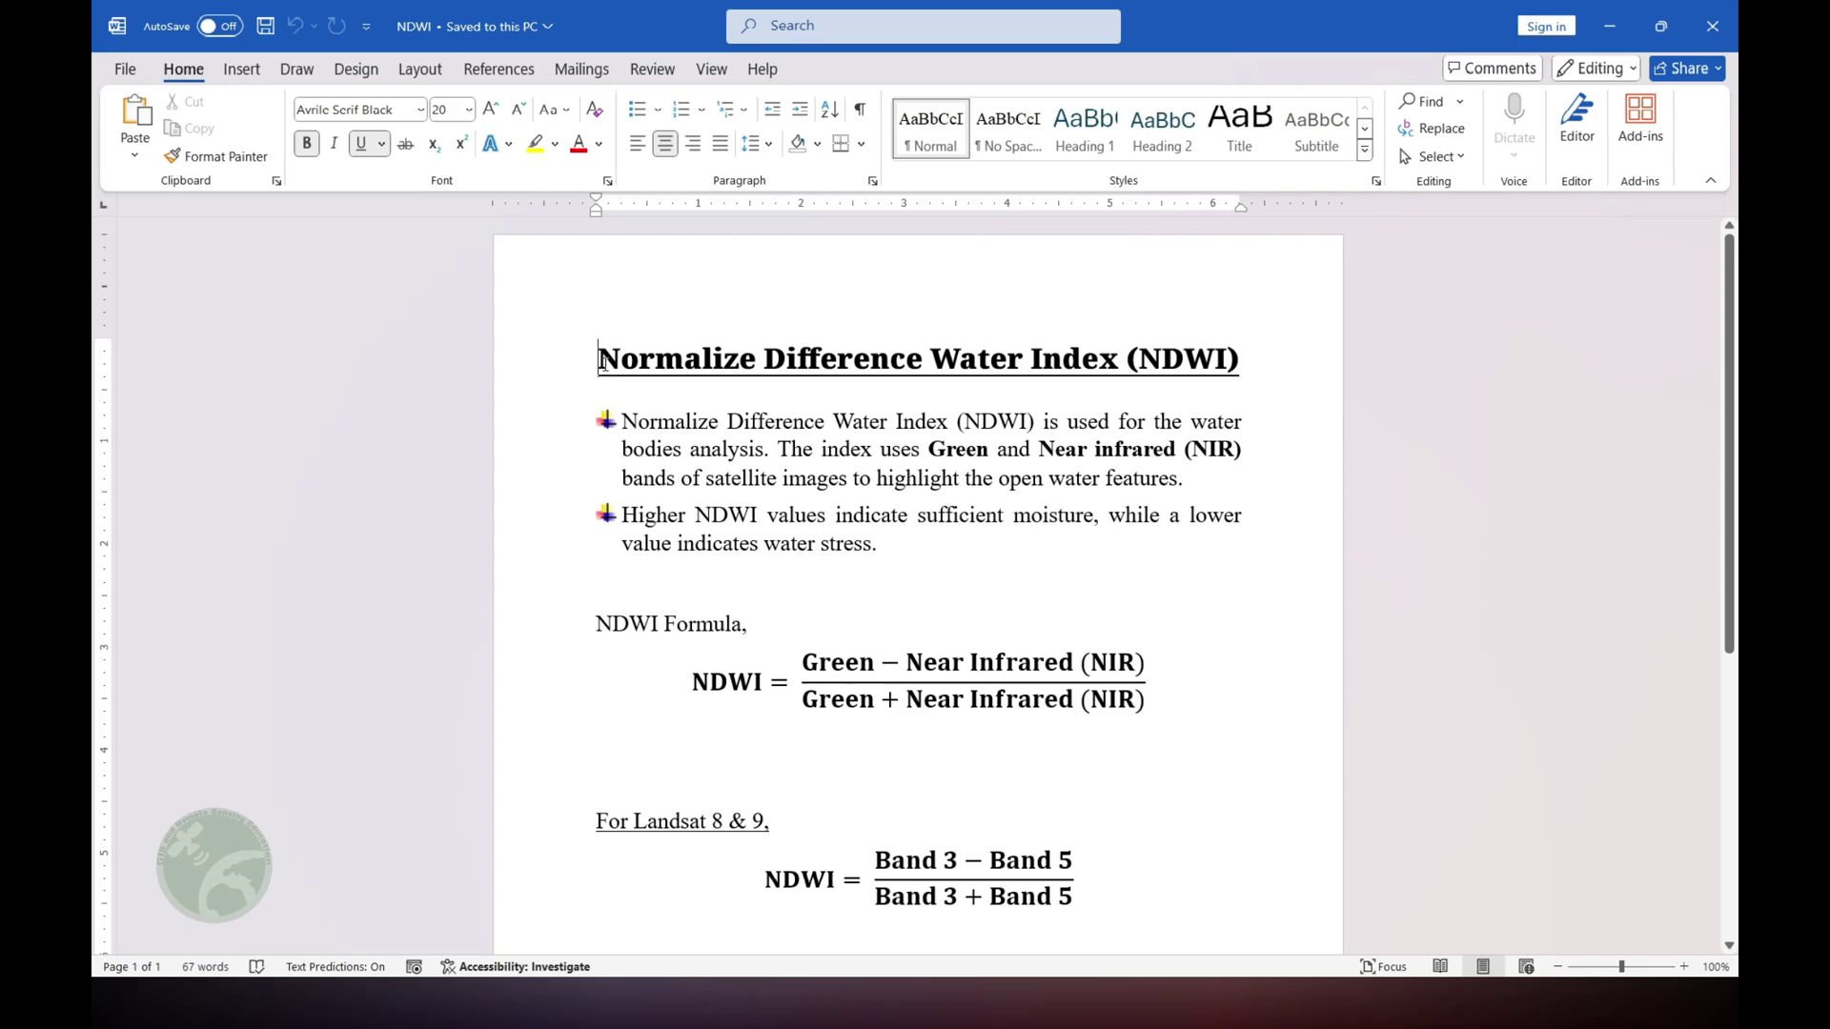
left_click_drag(600, 359, 1118, 361)
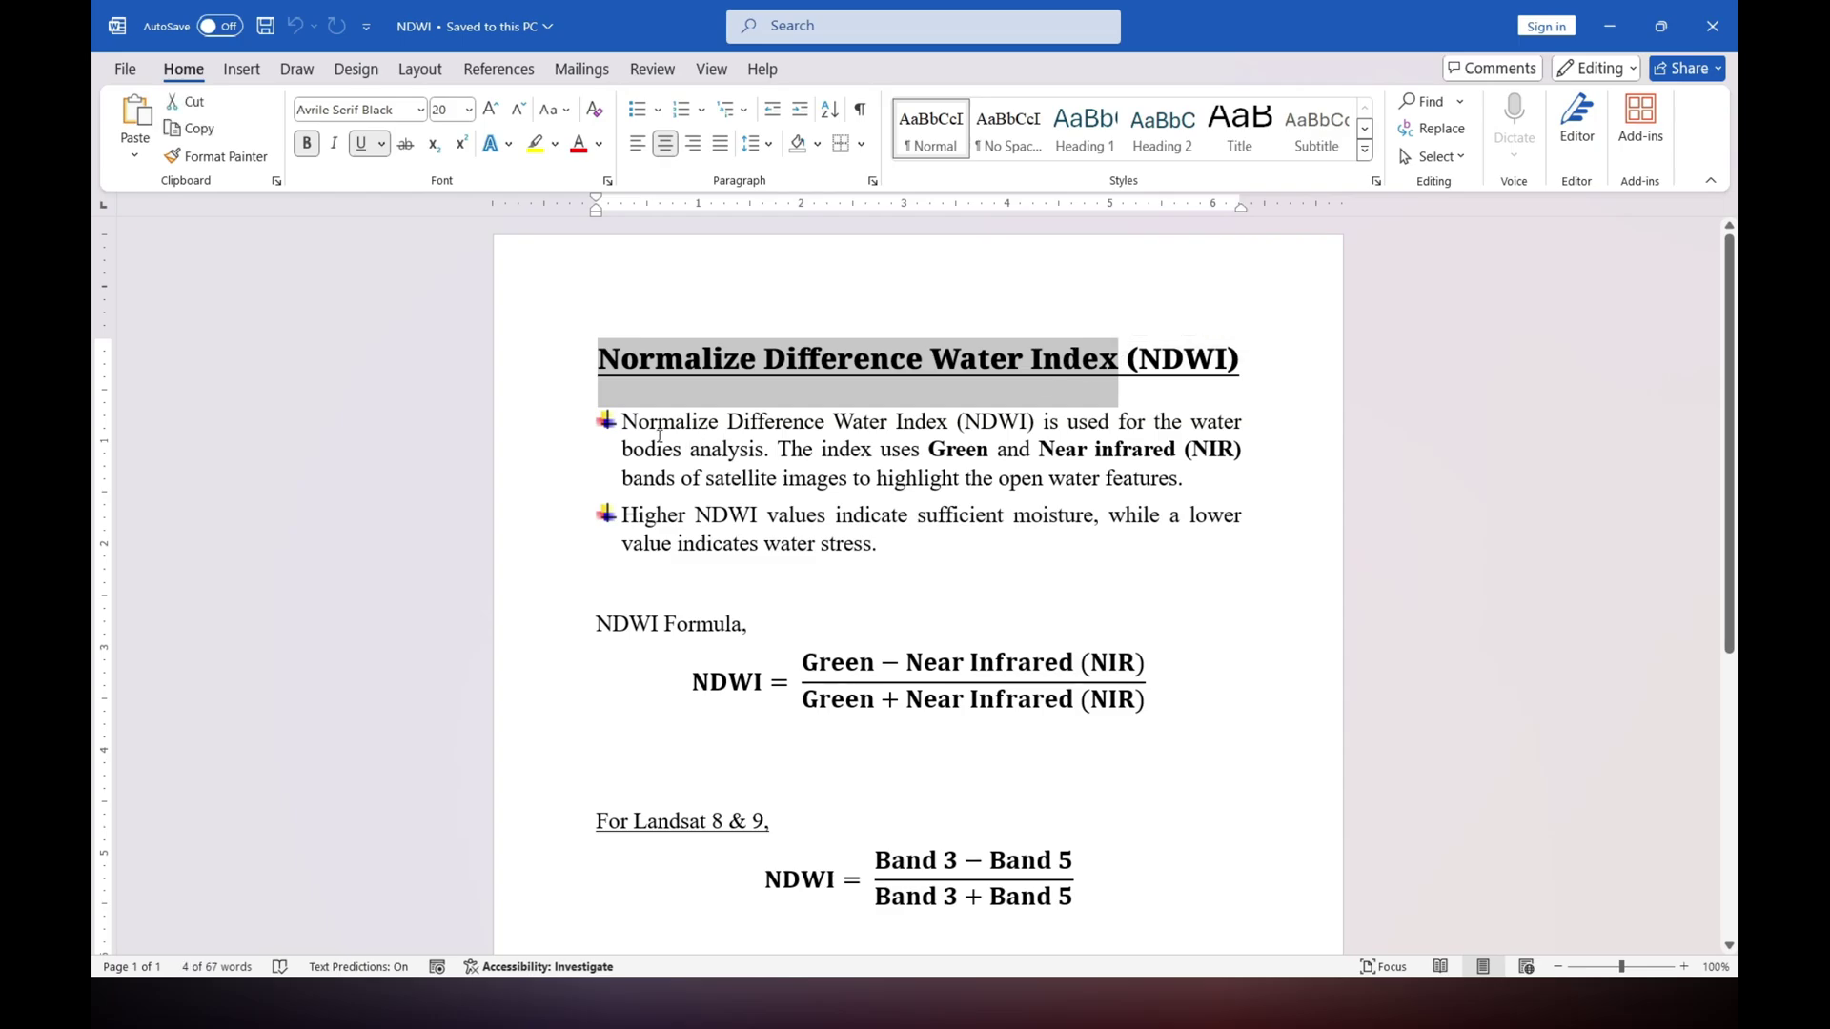
mouse_move(622, 421)
left_mouse_down()
mouse_move(1068, 422)
mouse_move(781, 479)
mouse_move(775, 454)
left_mouse_up()
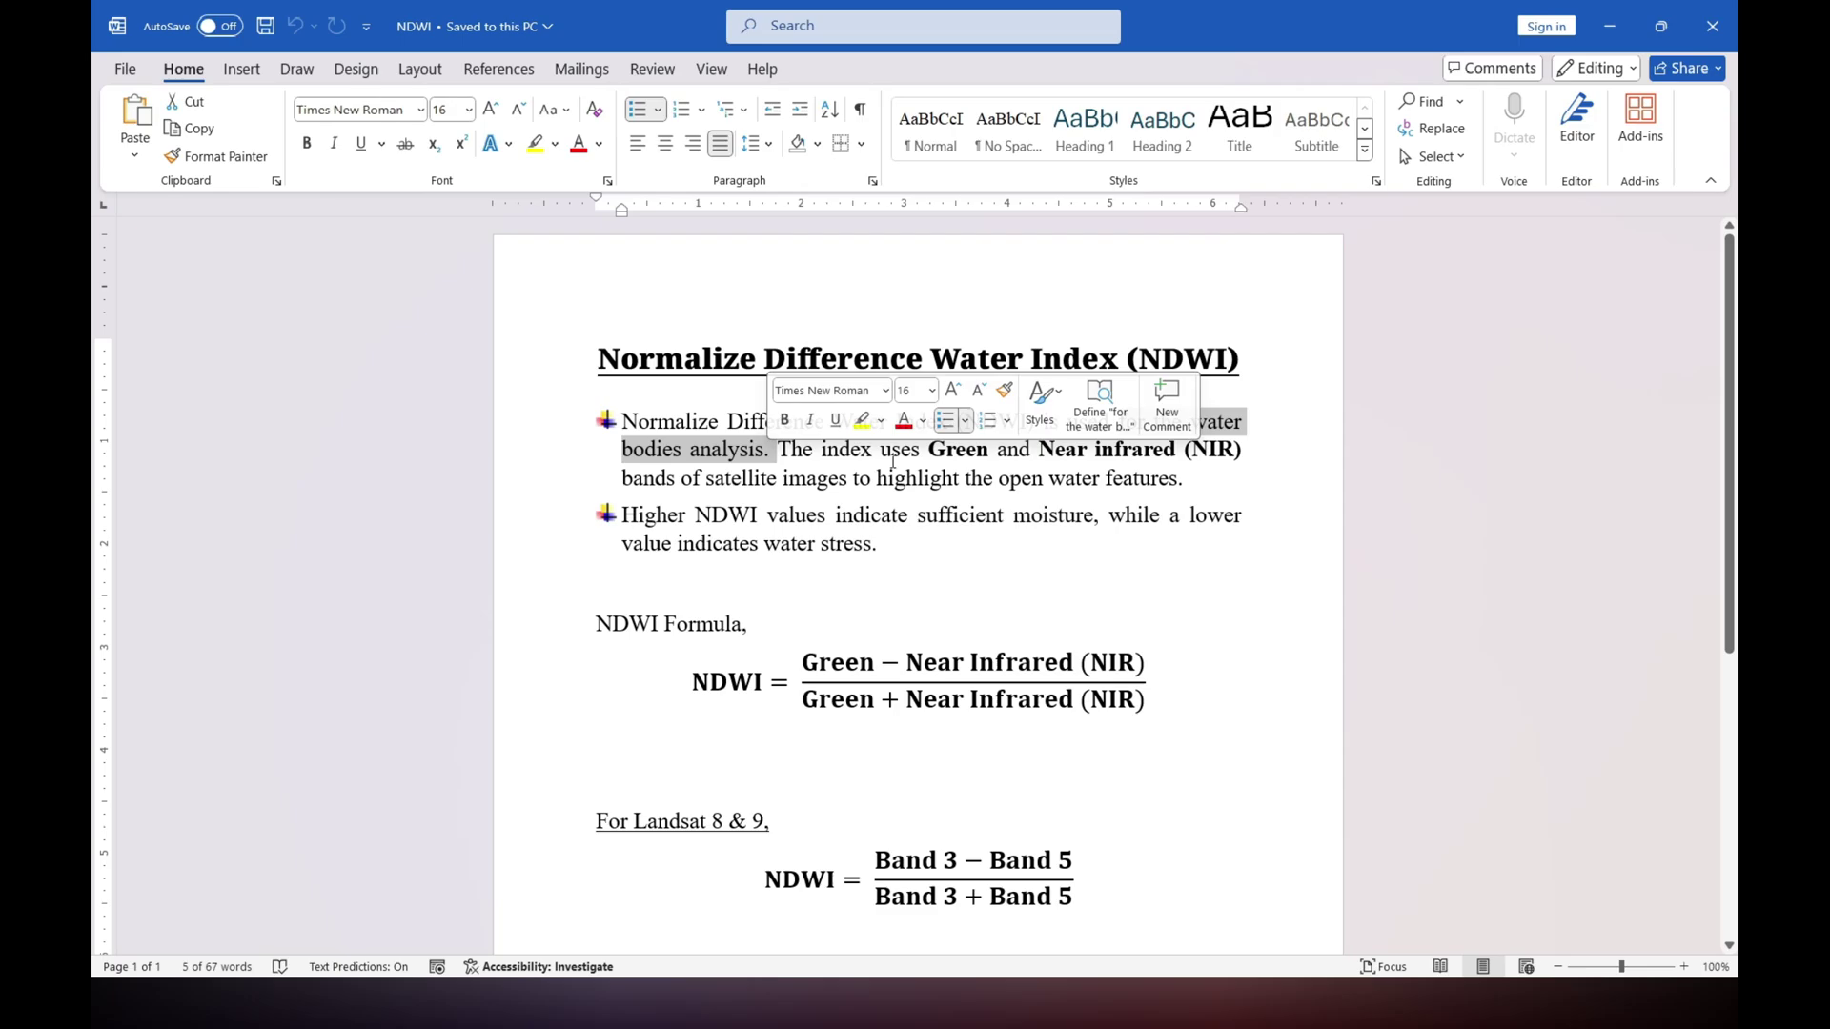
left_click(967, 450)
mouse_move(927, 449)
left_mouse_down()
mouse_move(987, 449)
mouse_move(720, 474)
left_mouse_up()
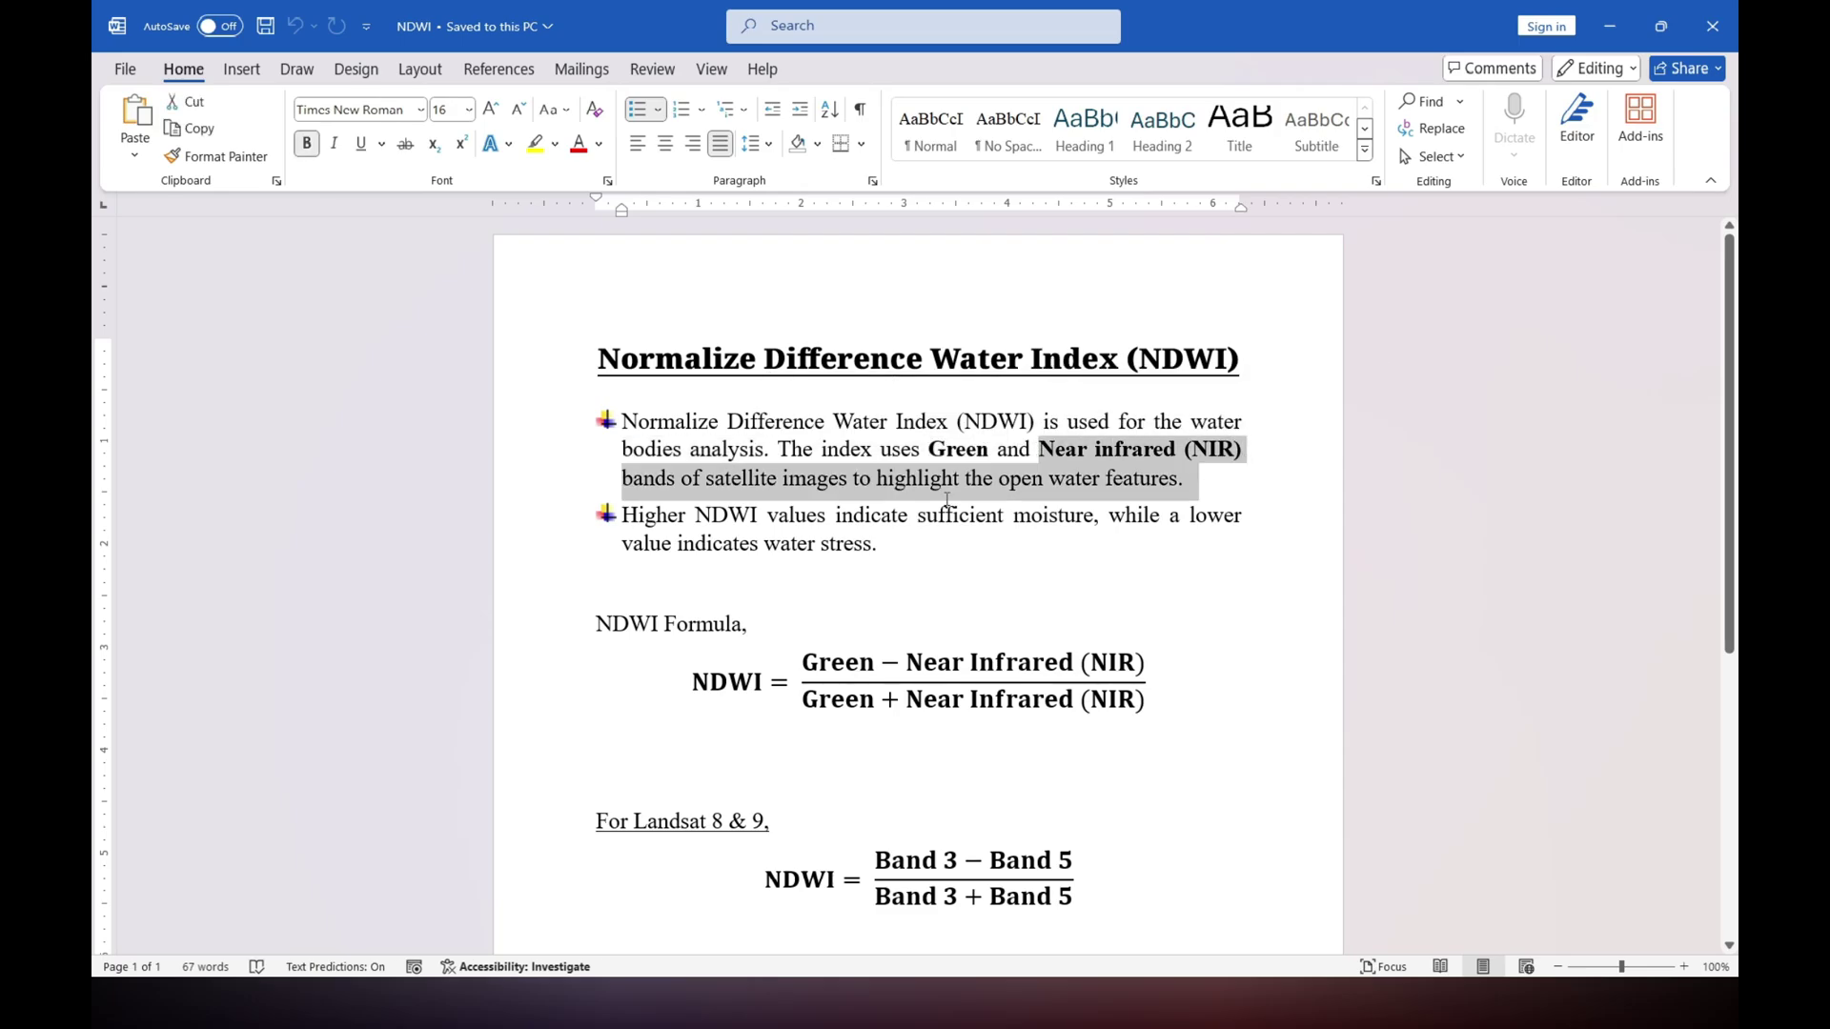
left_click(894, 477)
left_click_drag(998, 481, 1152, 492)
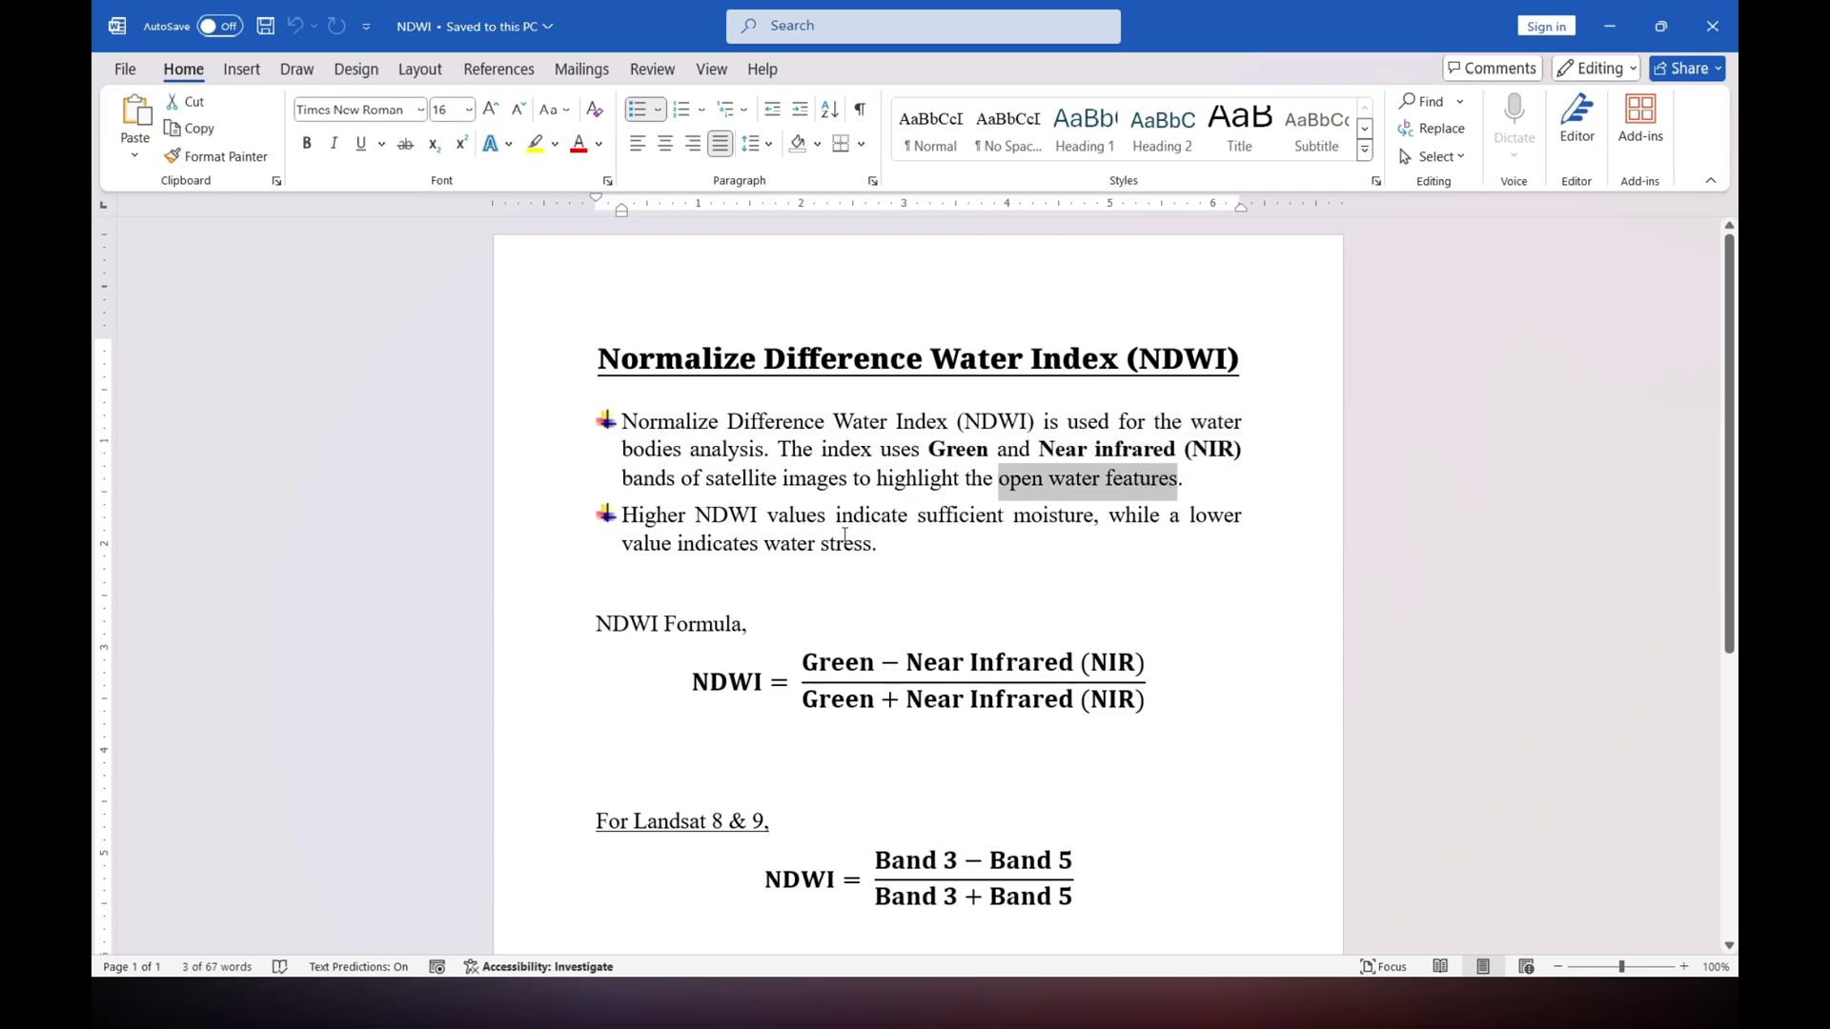
left_click(685, 540)
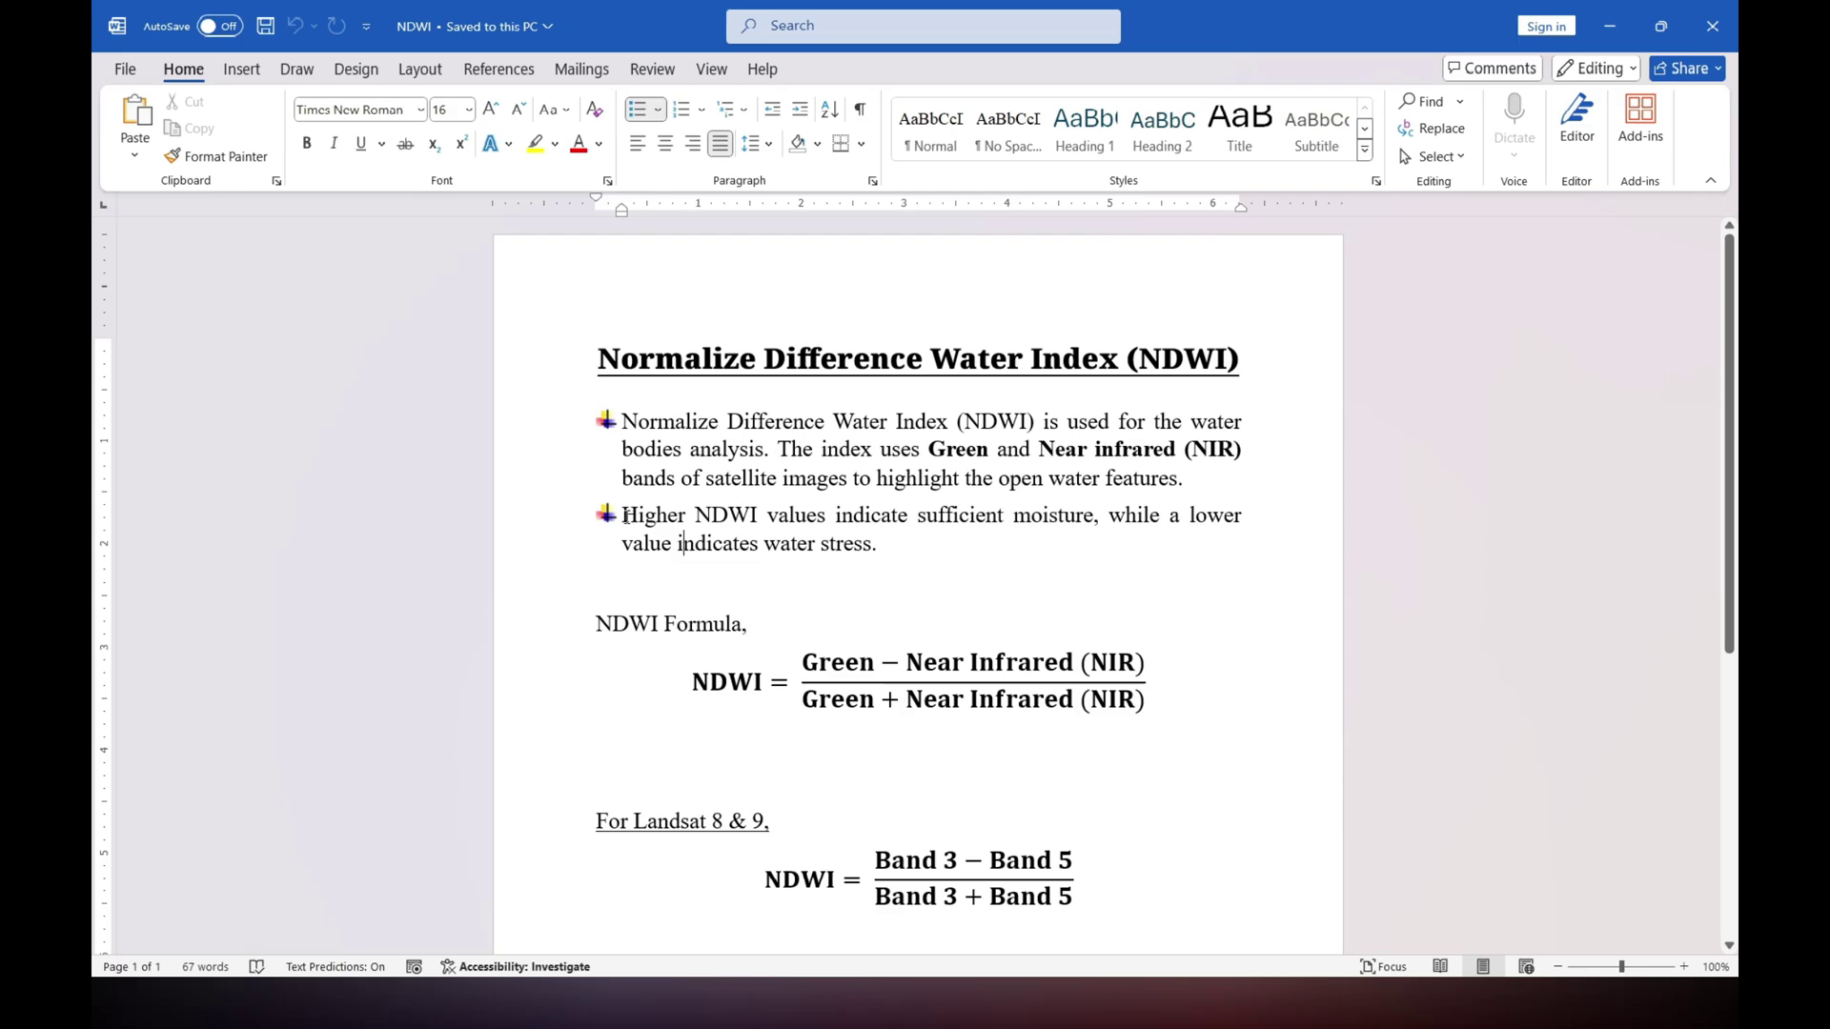
left_click_drag(623, 518, 1014, 517)
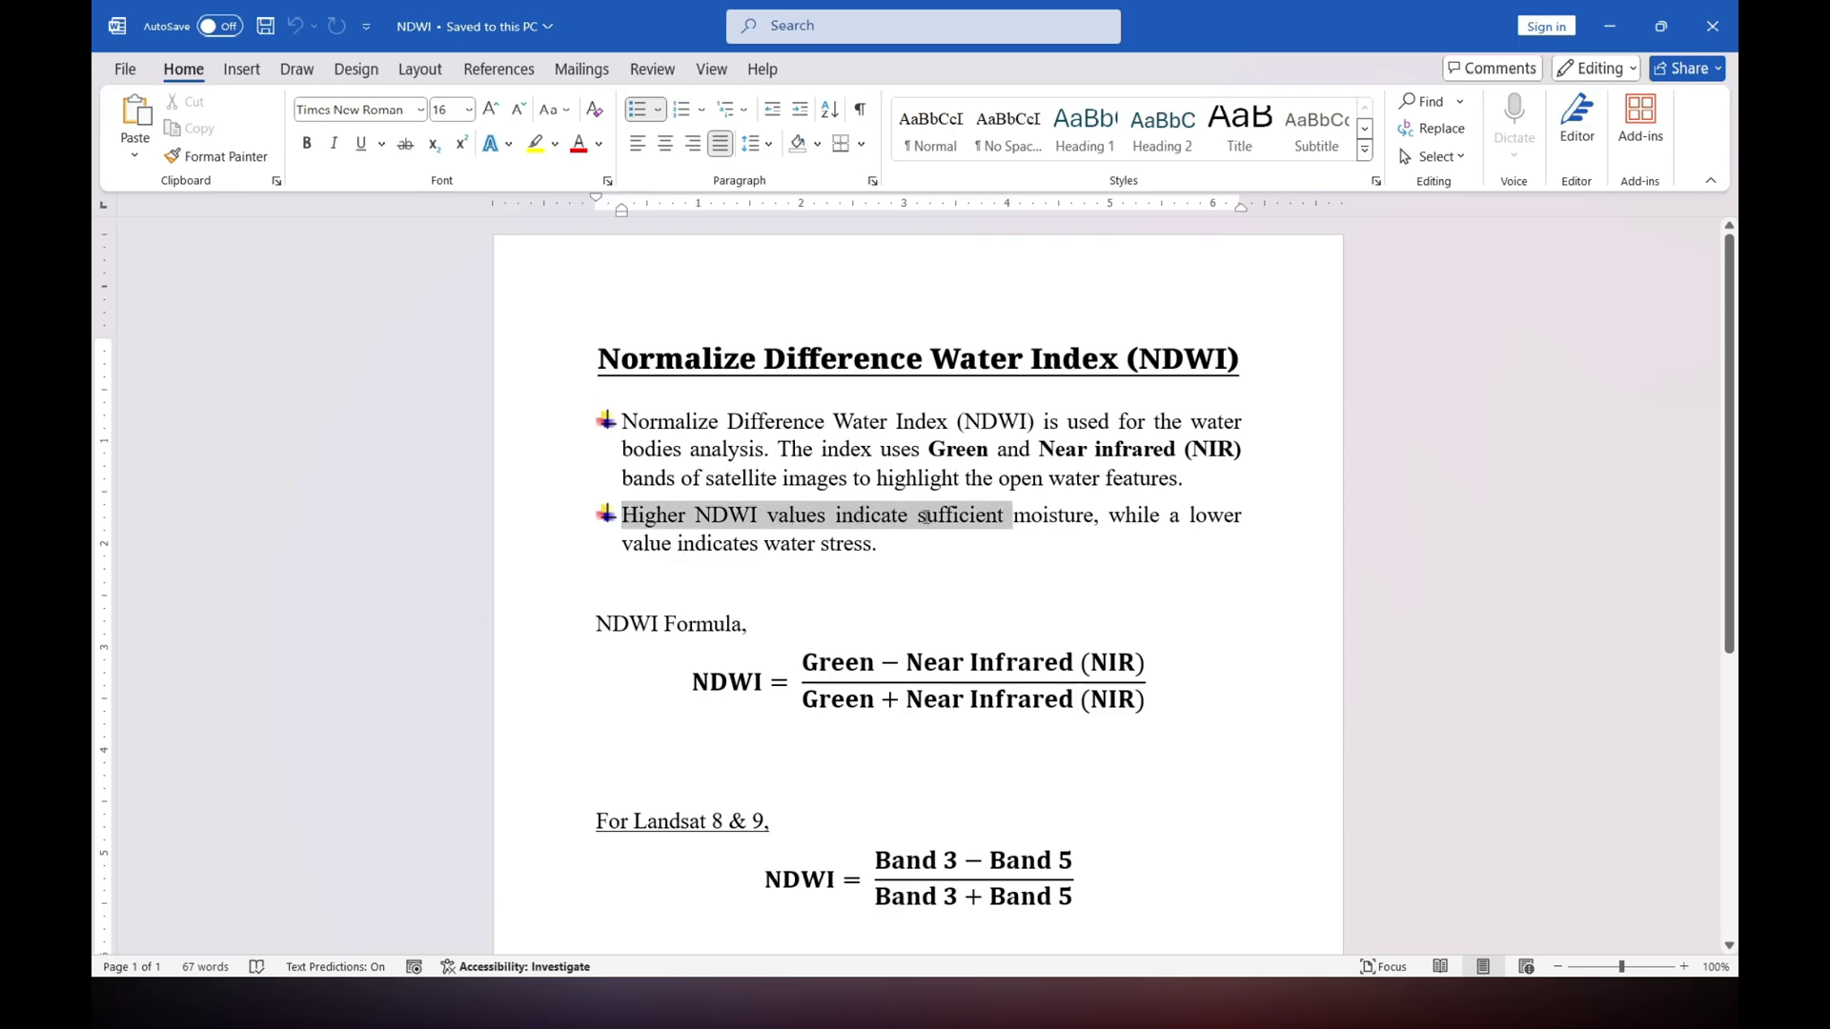
left_click(1098, 527)
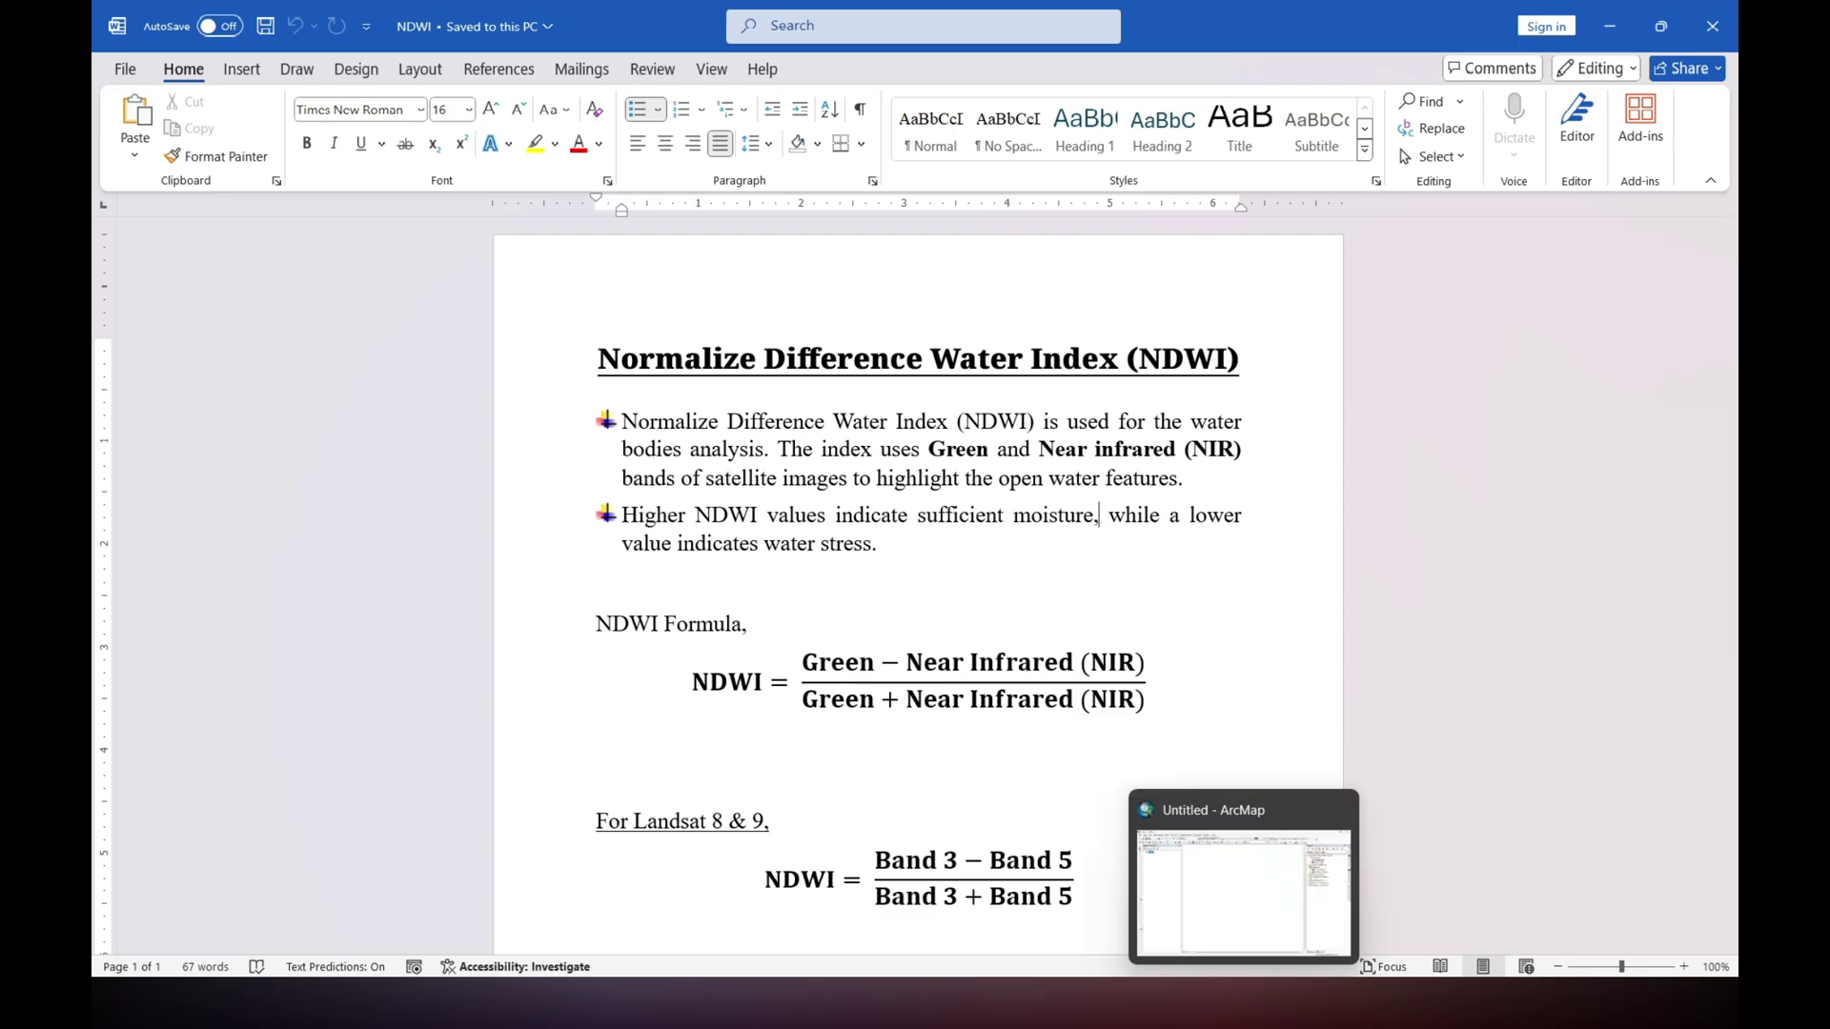
Return to ArcMap and bring up Add Data showing the Landsat 8 band files.
left_click(1244, 1002)
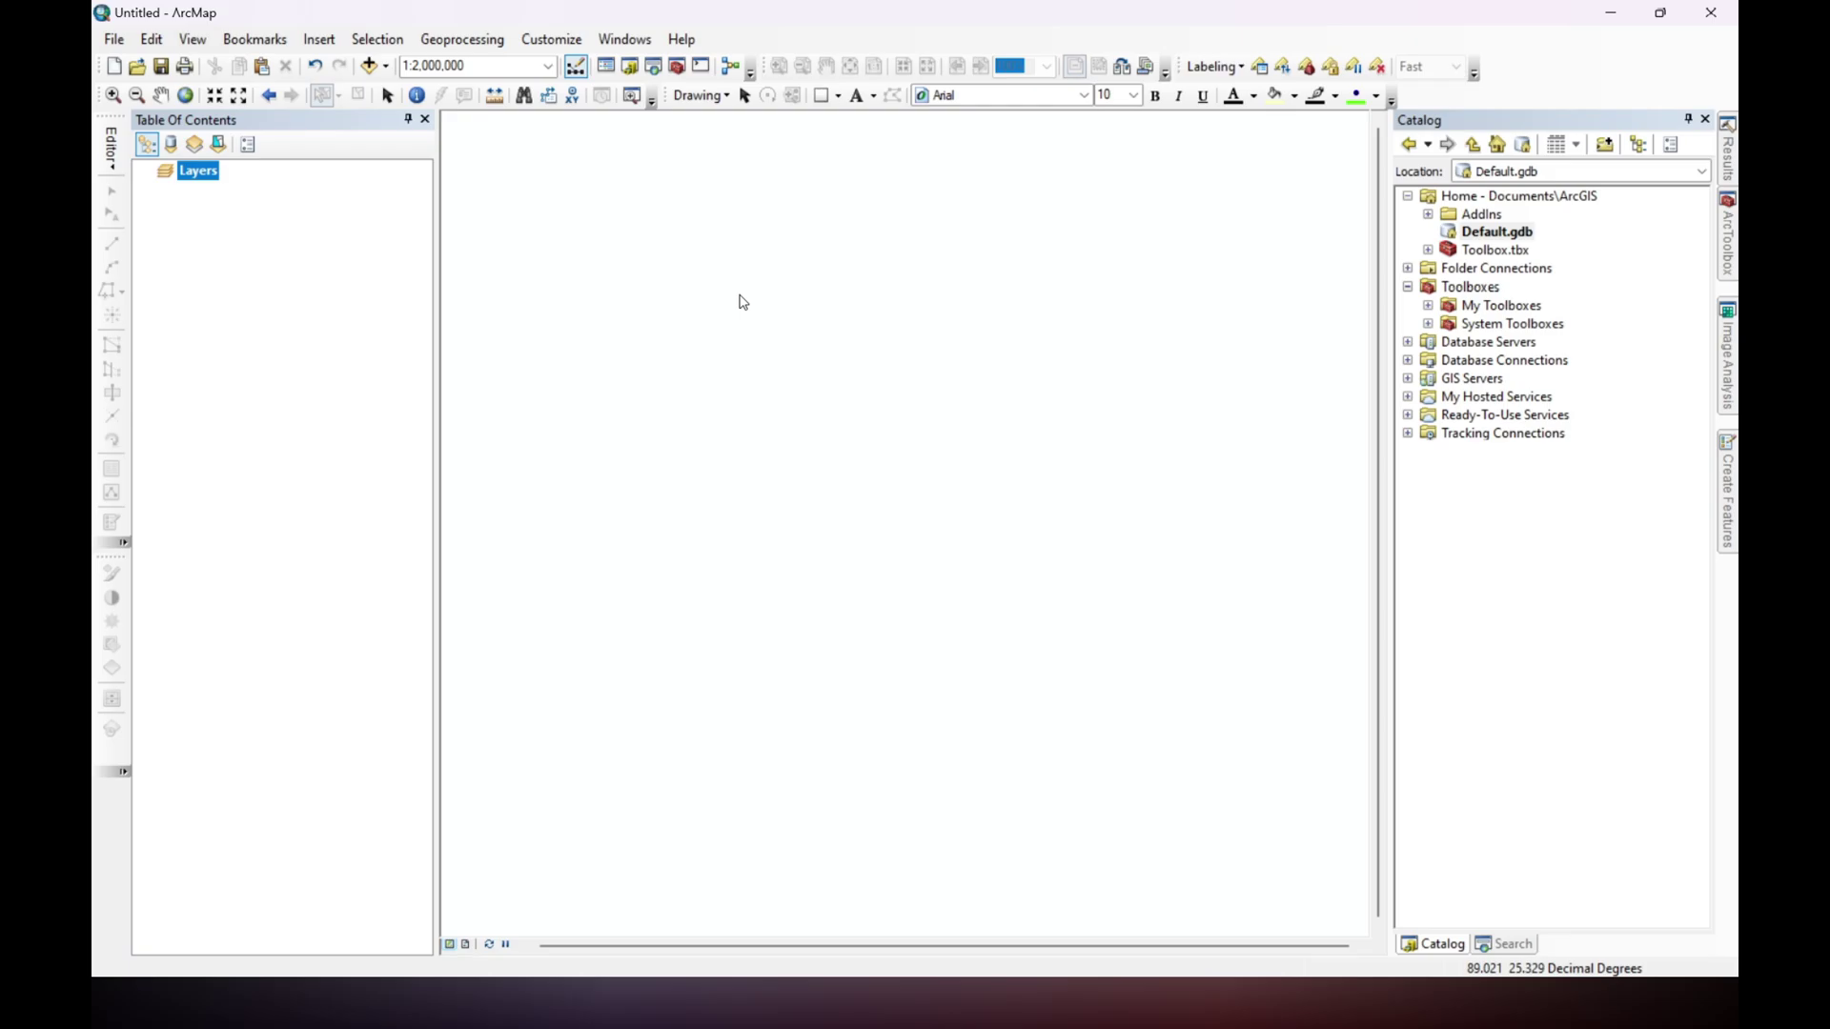
left_click(1166, 883)
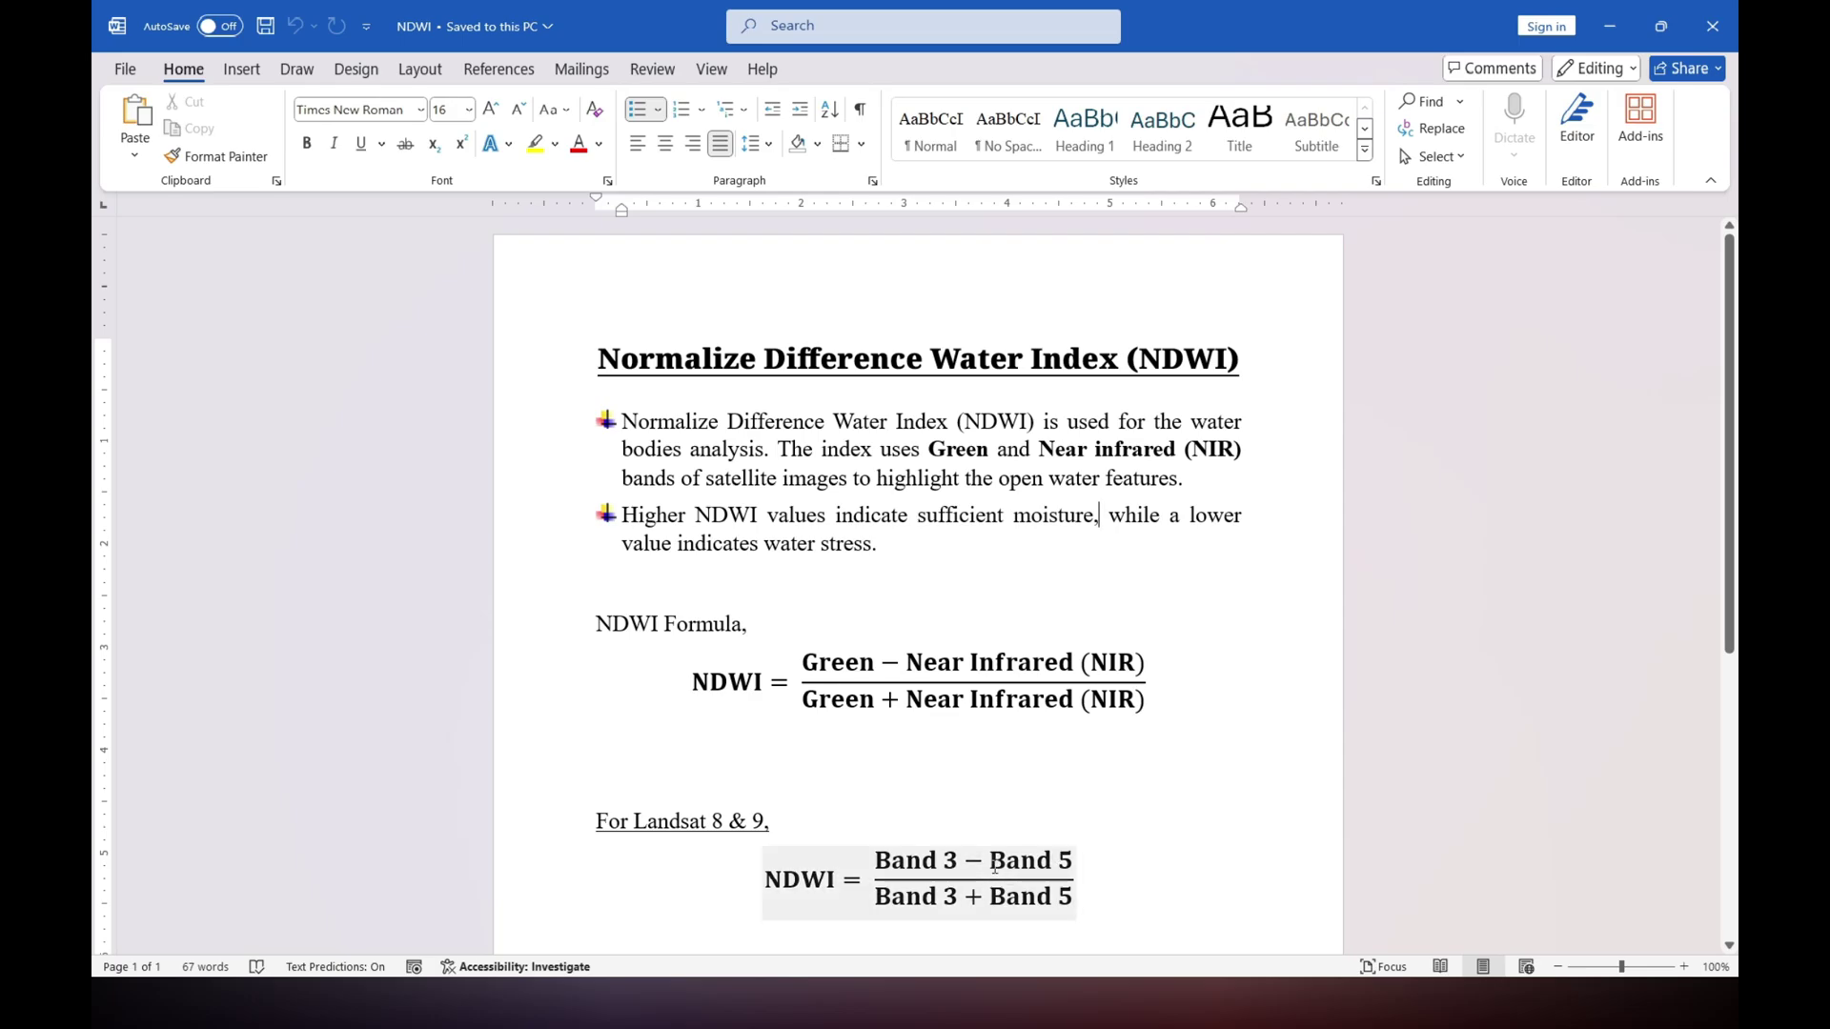
left_click(1230, 872)
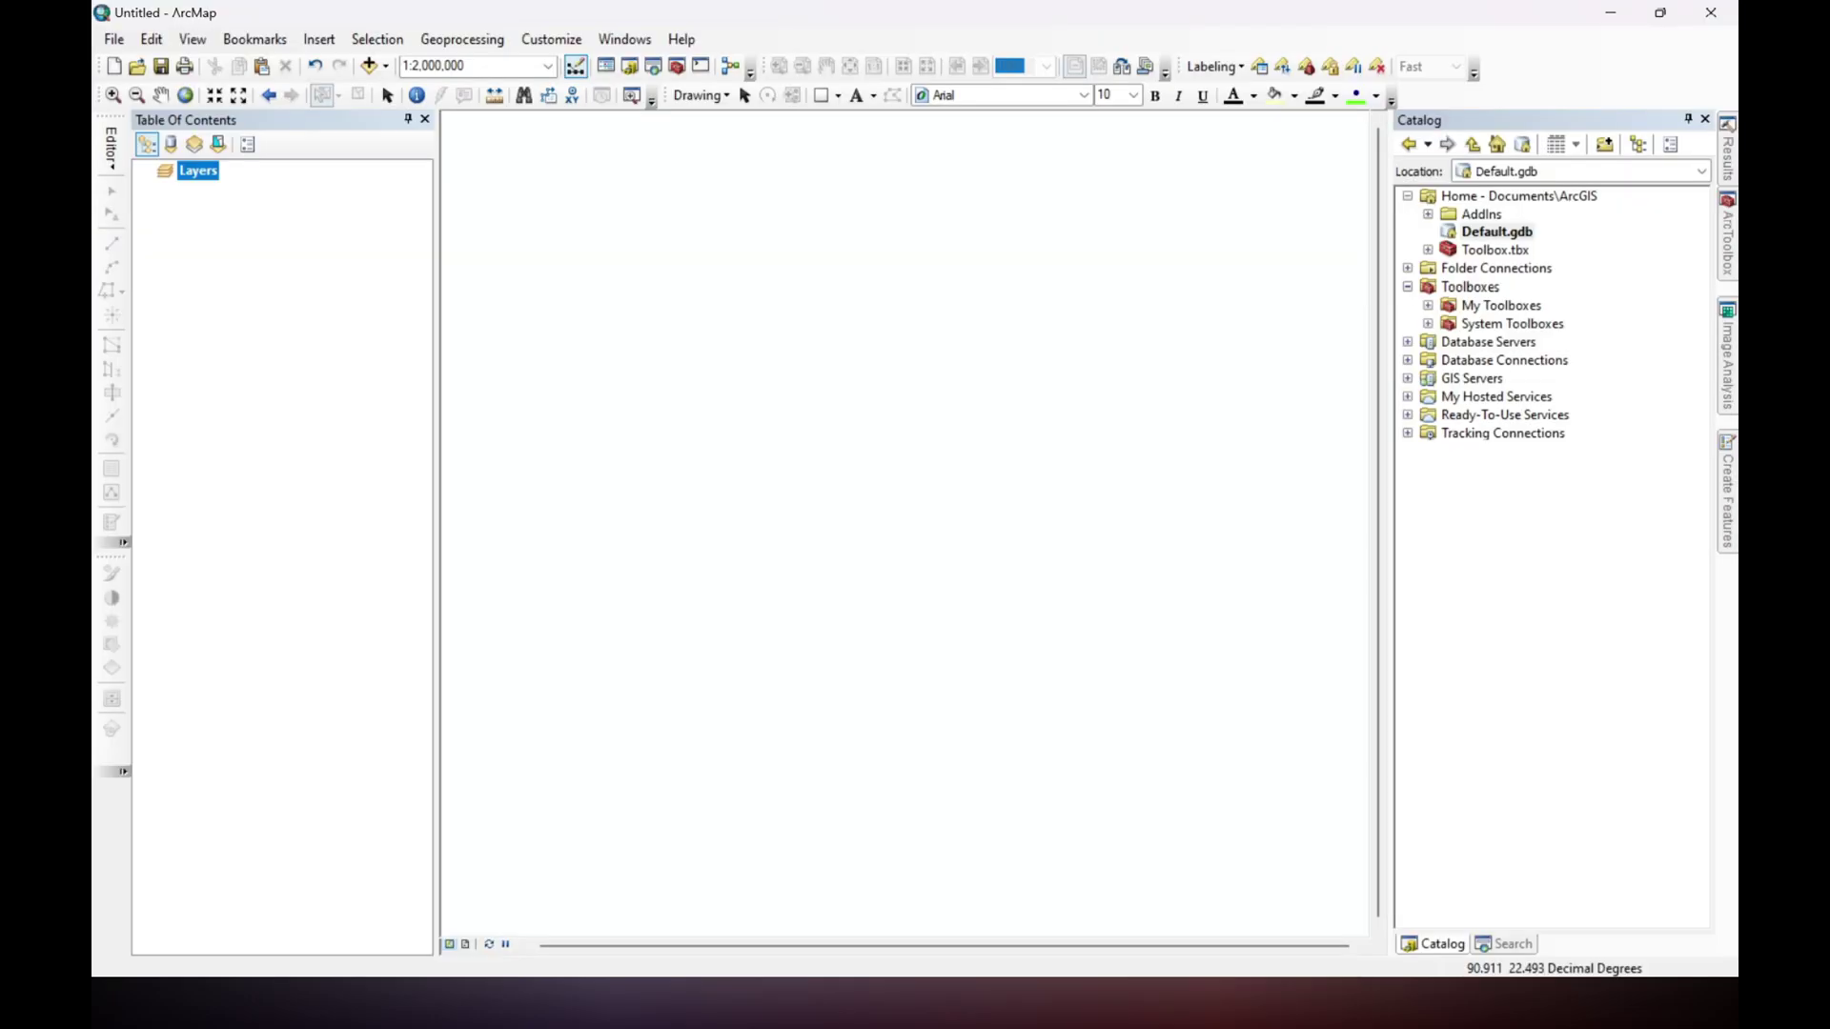
left_click(368, 67)
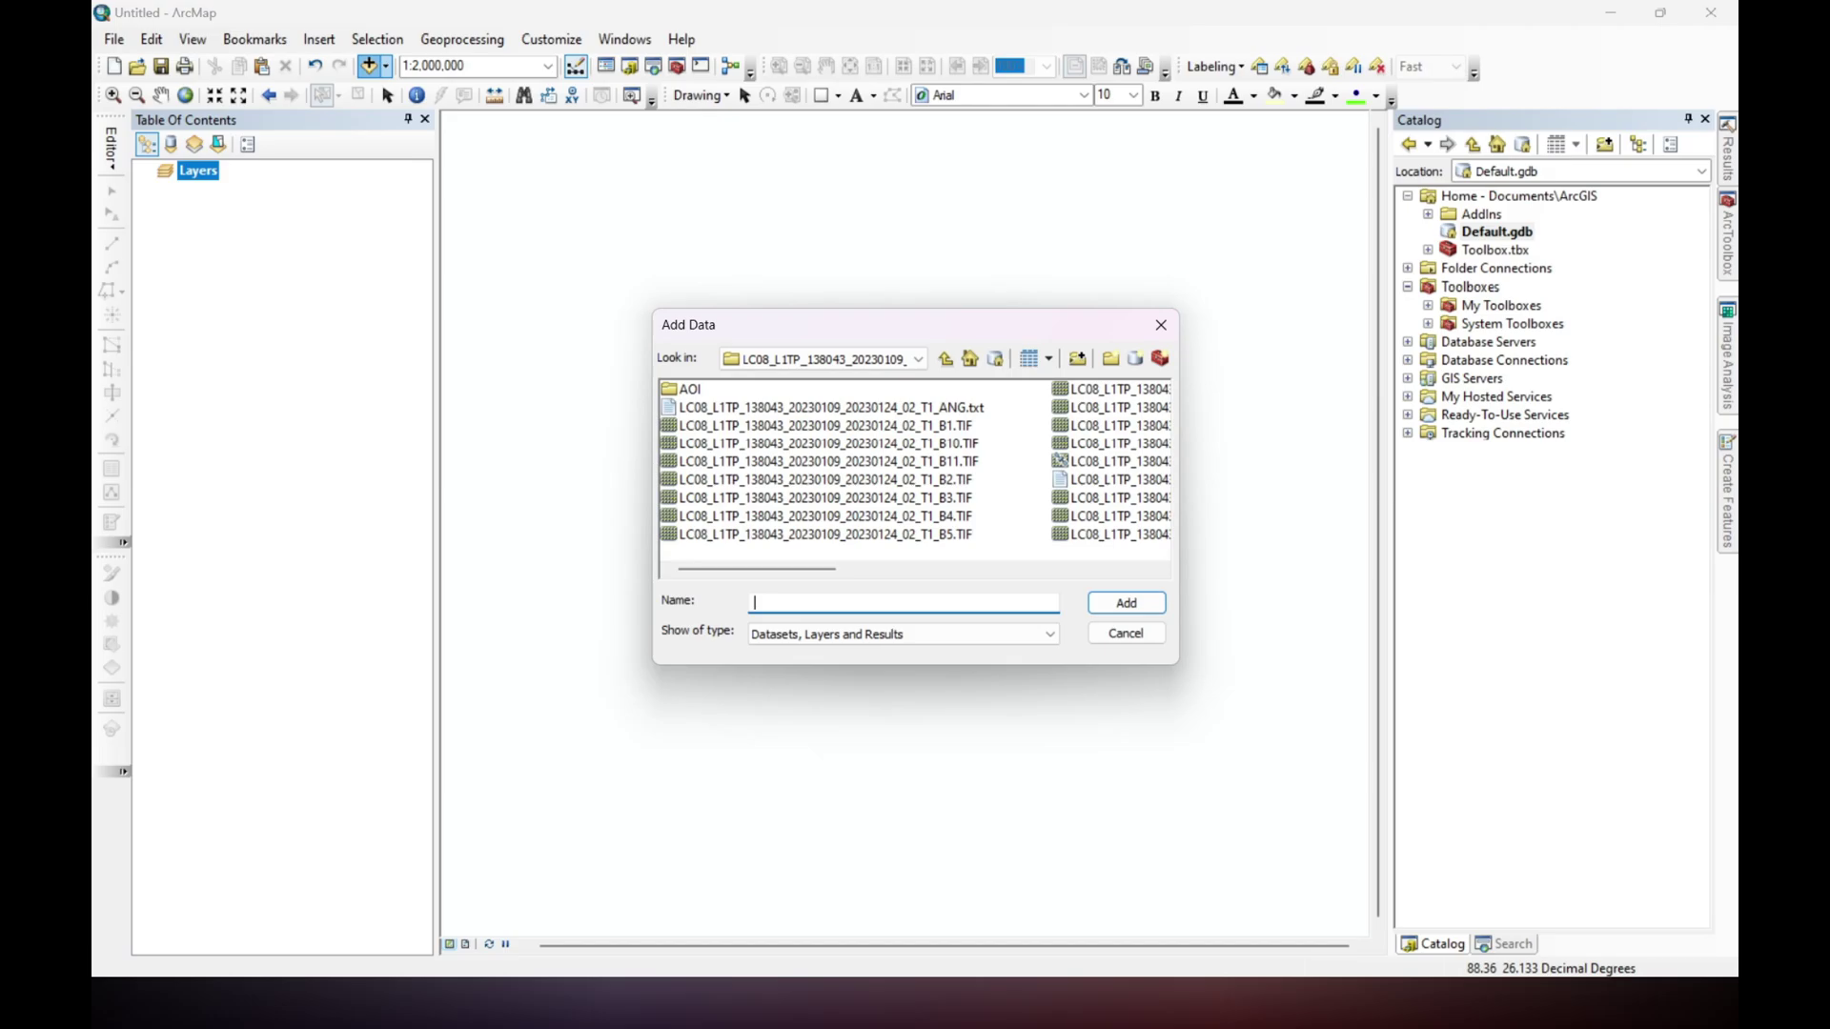
Add the Band 3 and Band 5 TIF files to the map.
left_click(953, 499)
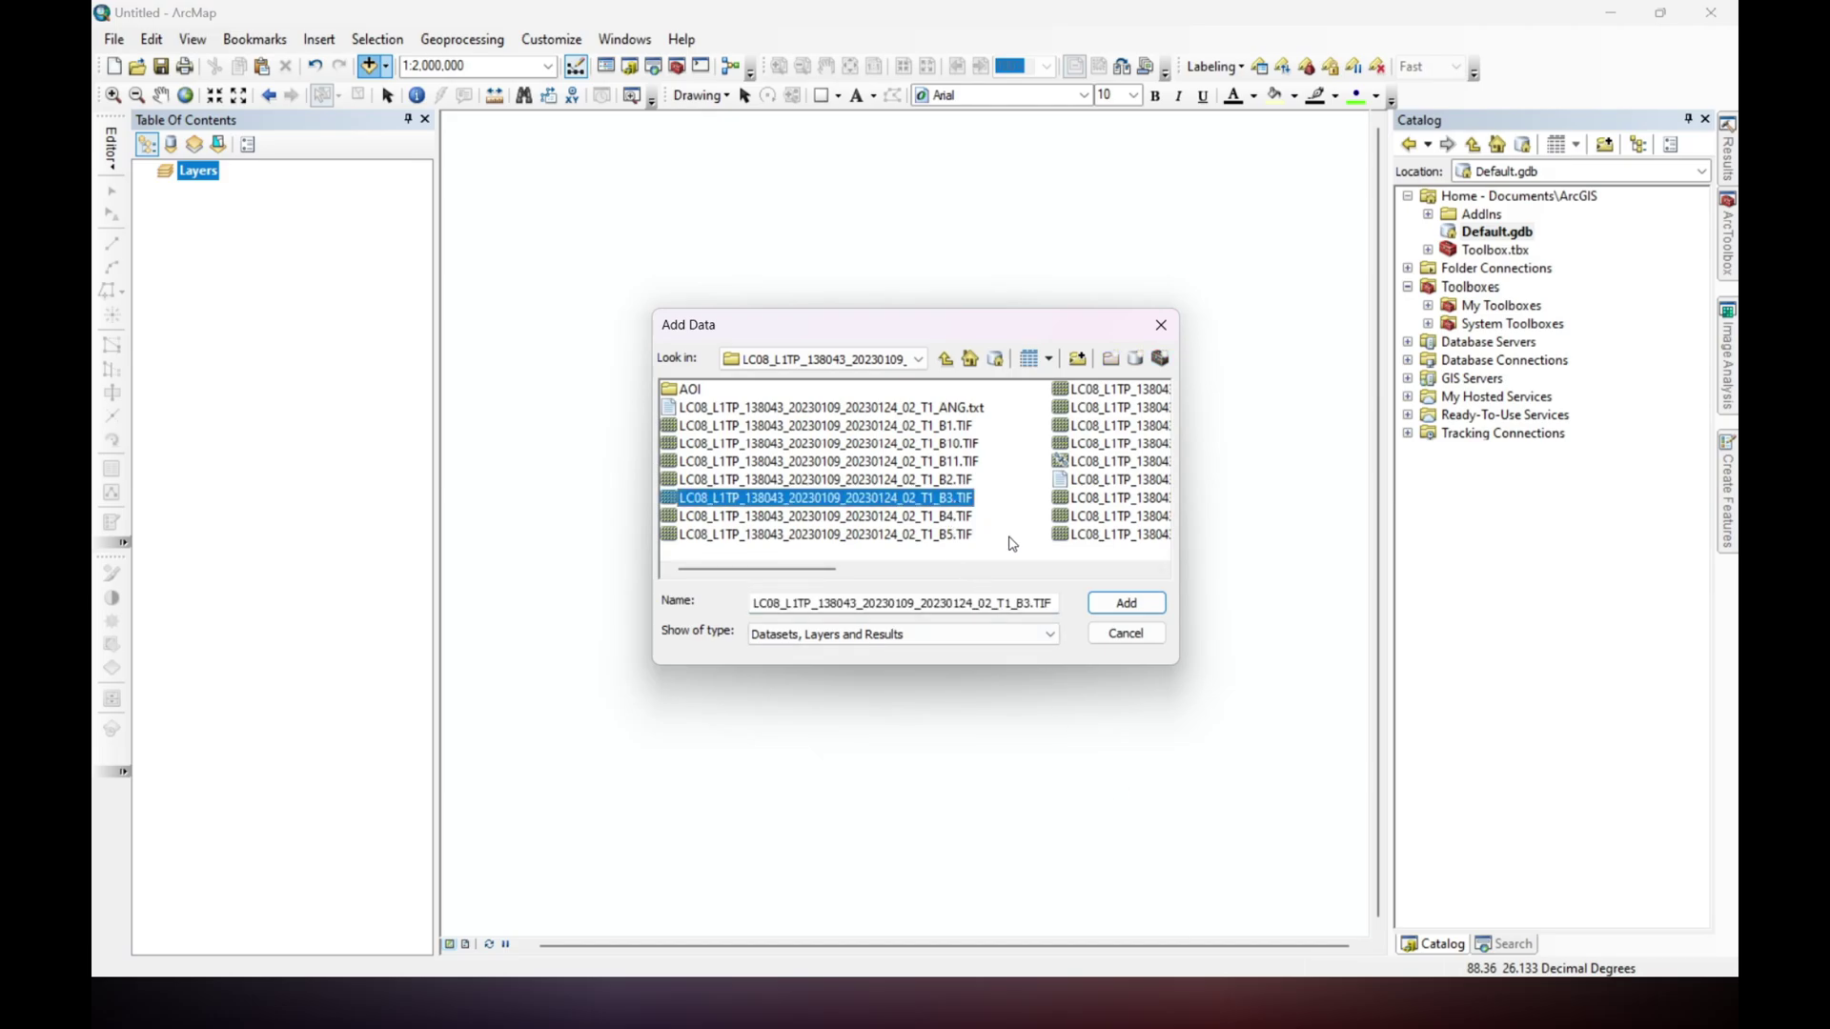
left_click(932, 535, "shift")
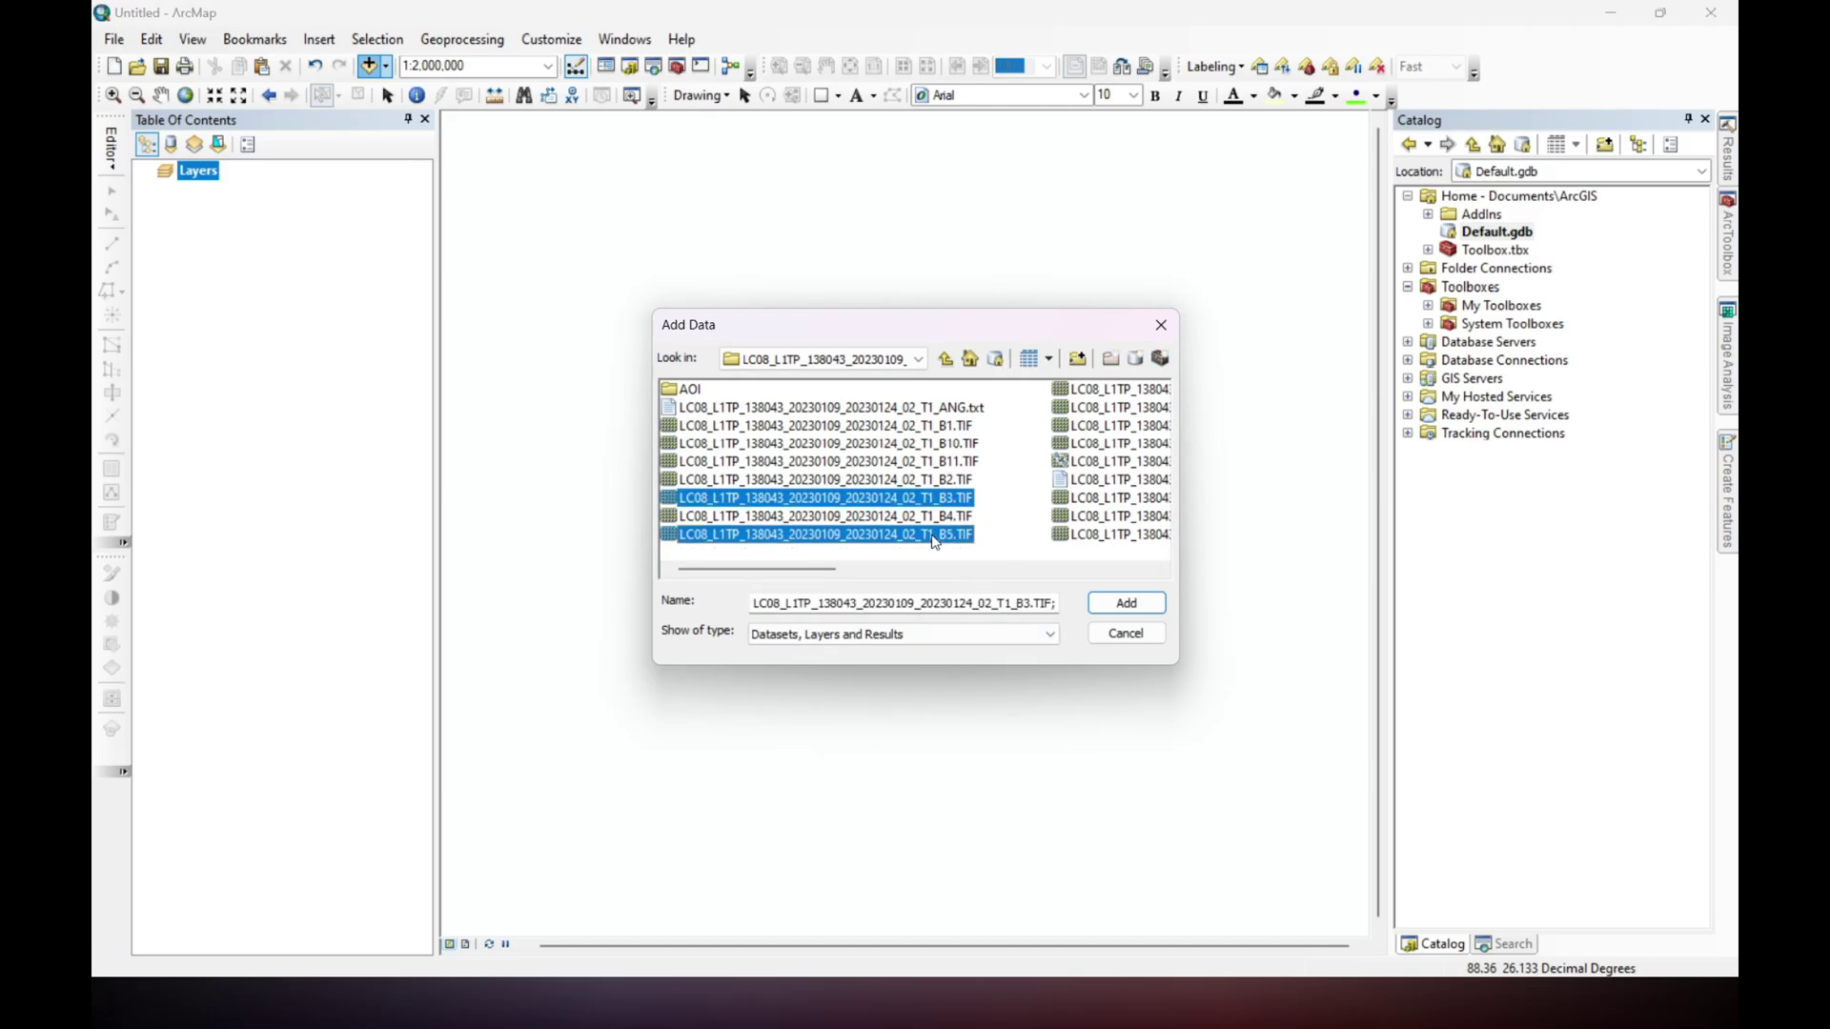
left_click(1140, 607)
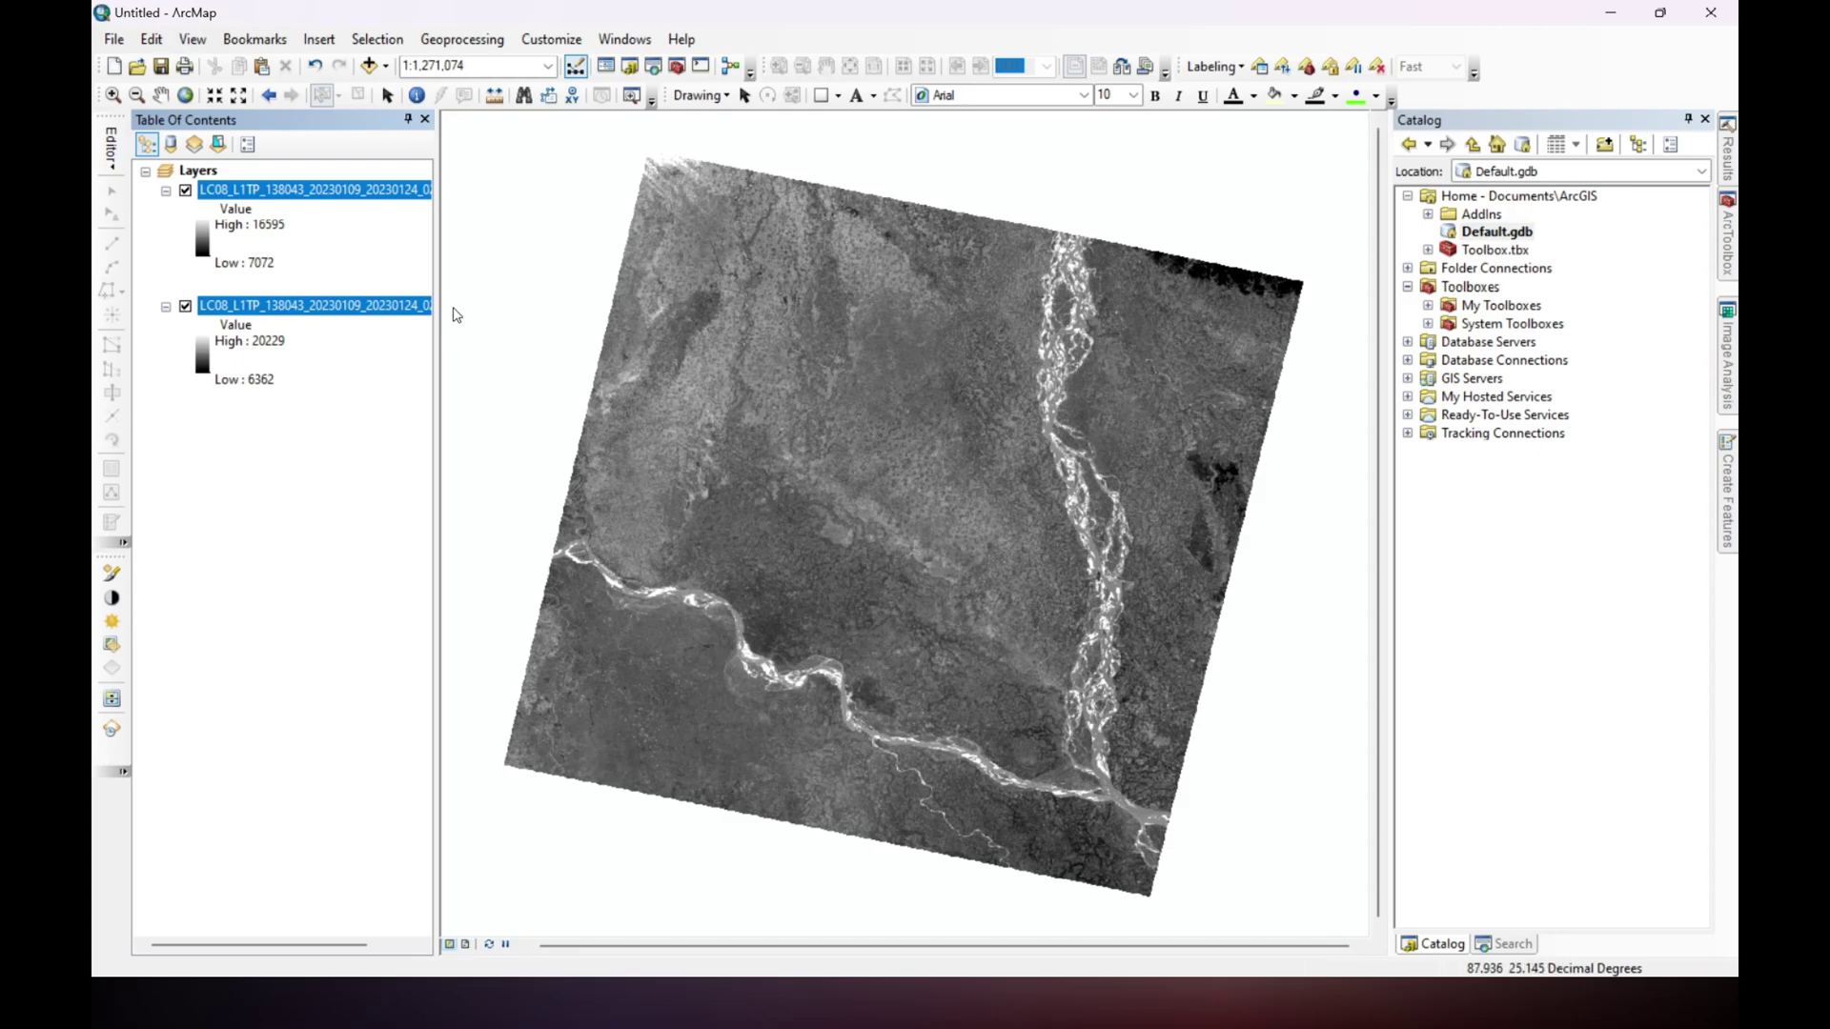
Rename the Band 3 layer to B3.TIF by deleting its long prefix.
left_click(321, 195)
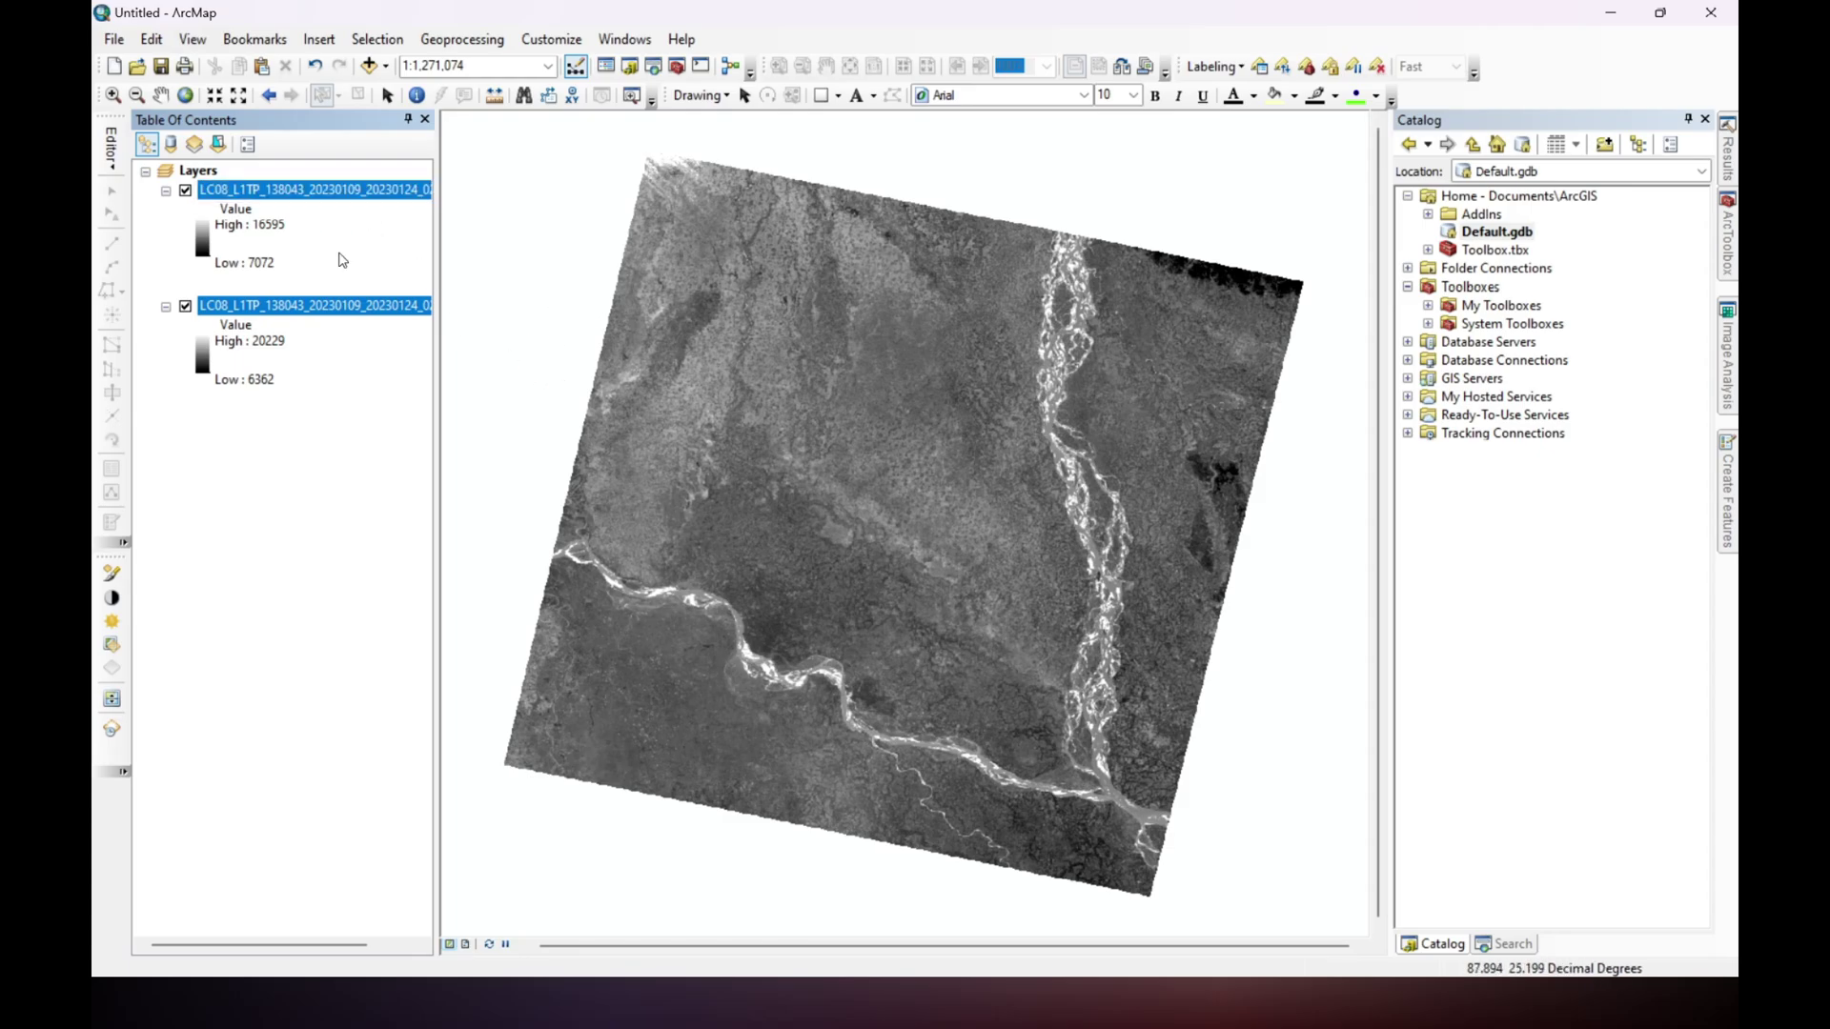
left_click(353, 310, "ctrl")
left_click(396, 515)
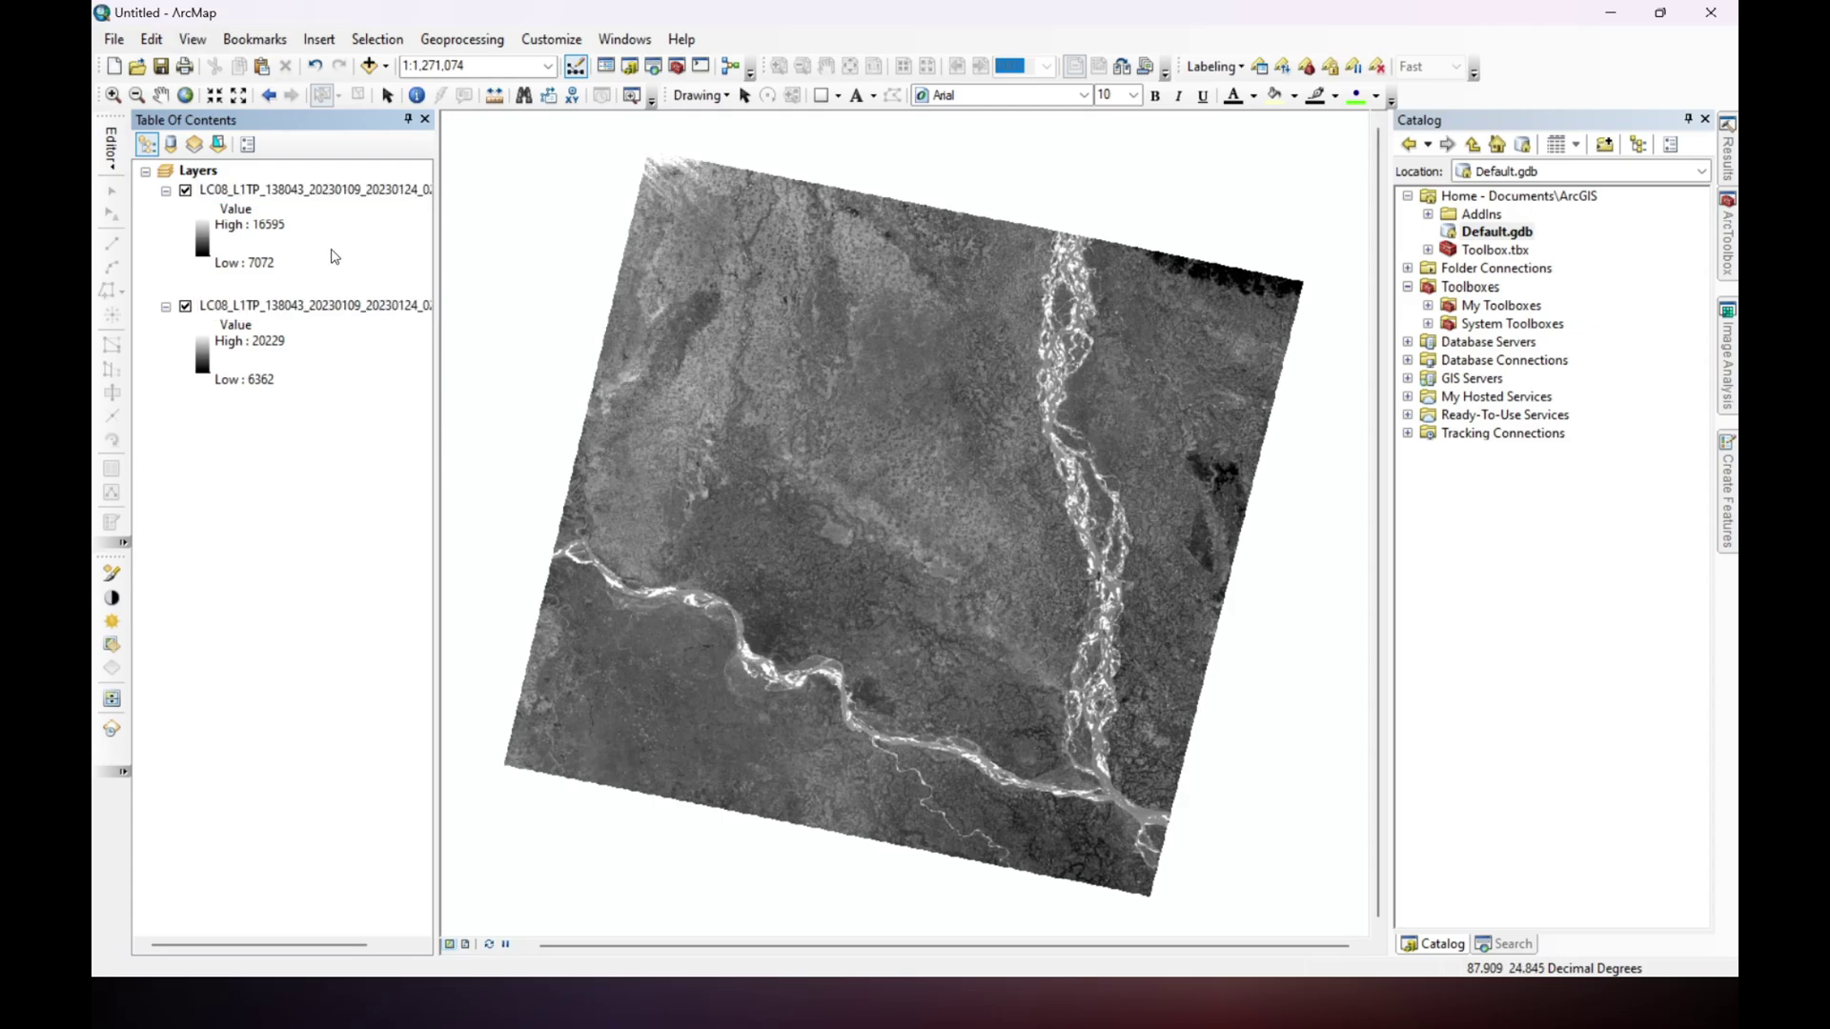
left_click(301, 195)
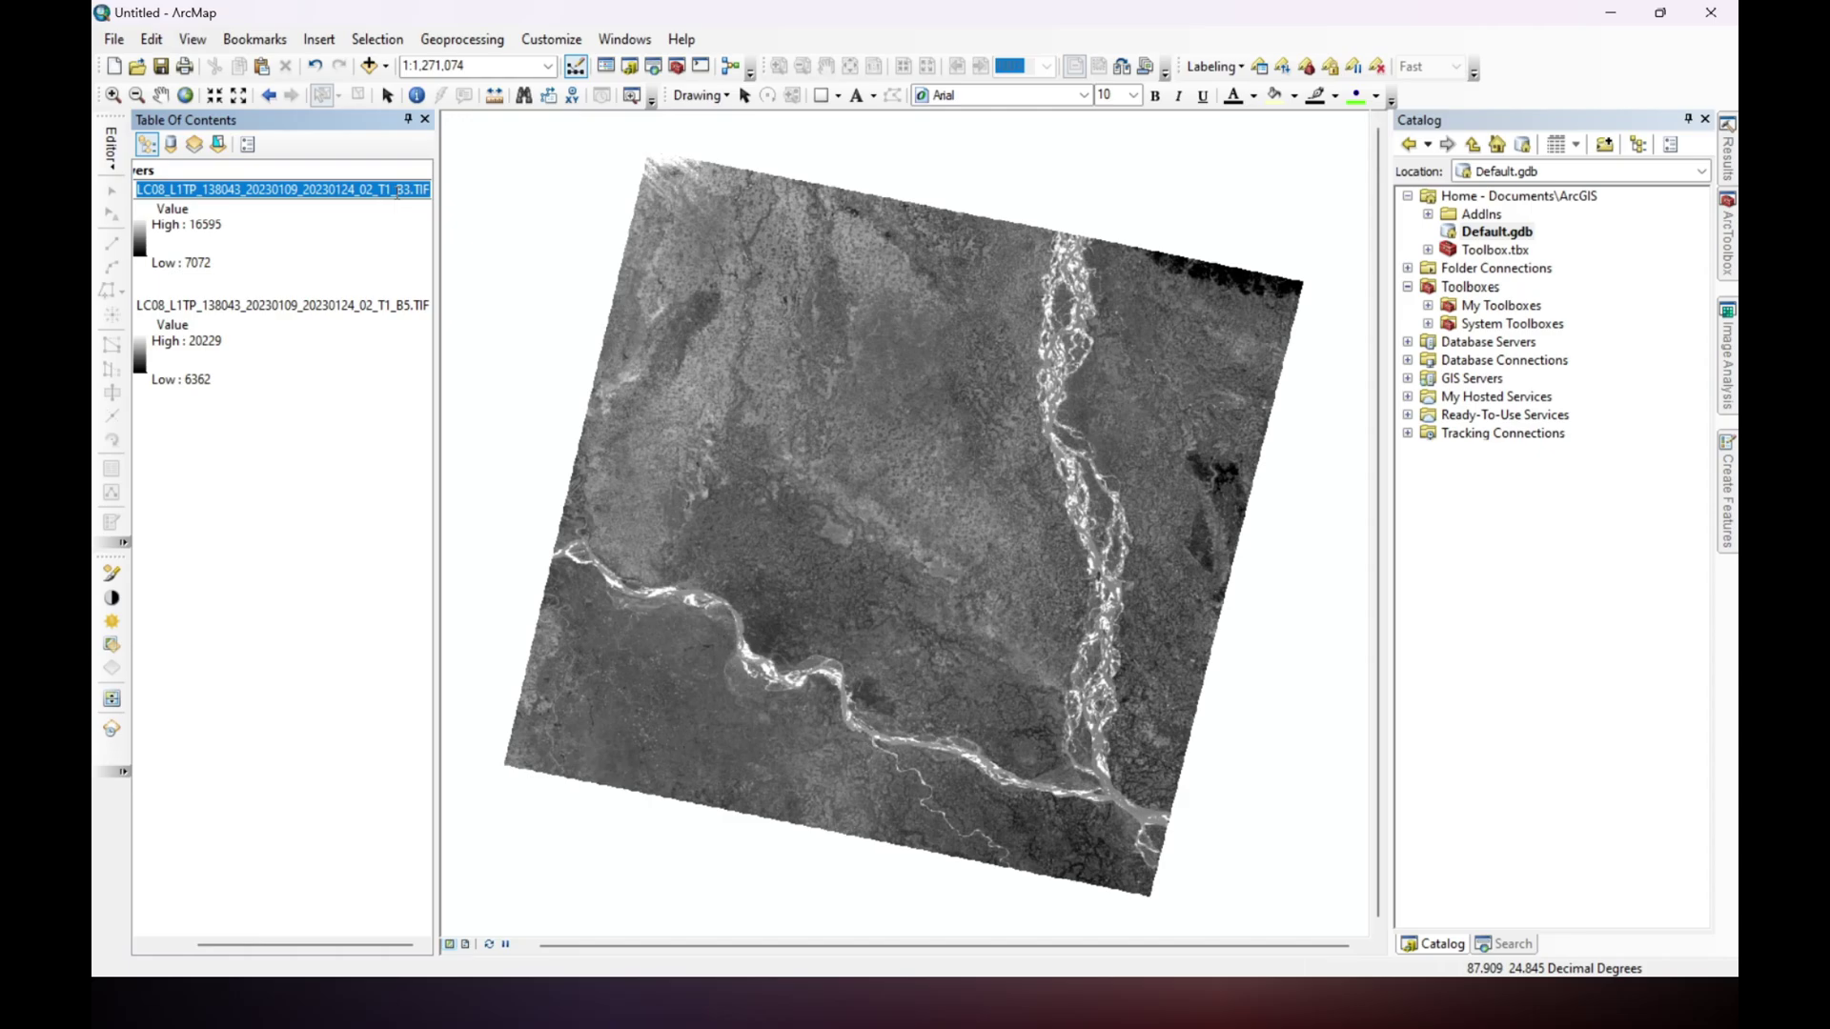
left_click_drag(396, 189, 125, 203)
key("BackSpace")
key("Return")
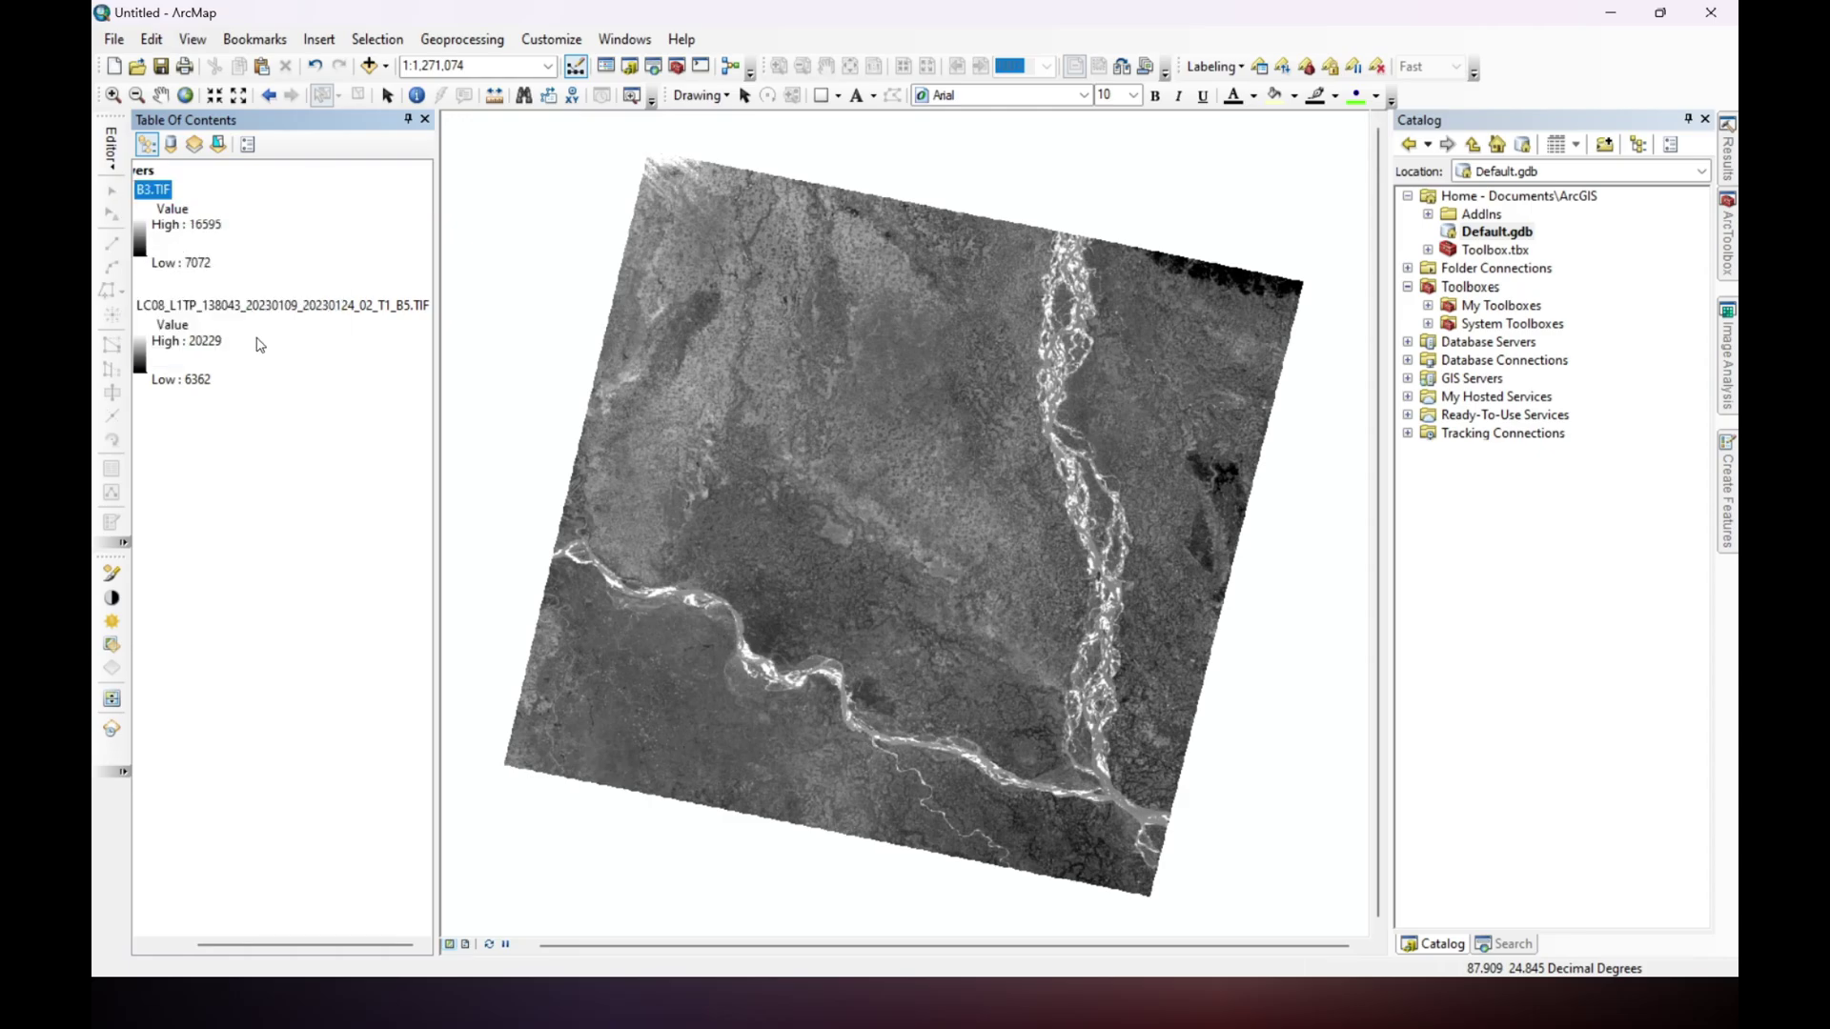
Rename the Band 5 layer to B5.TIF by deleting its long prefix.
left_click(341, 312)
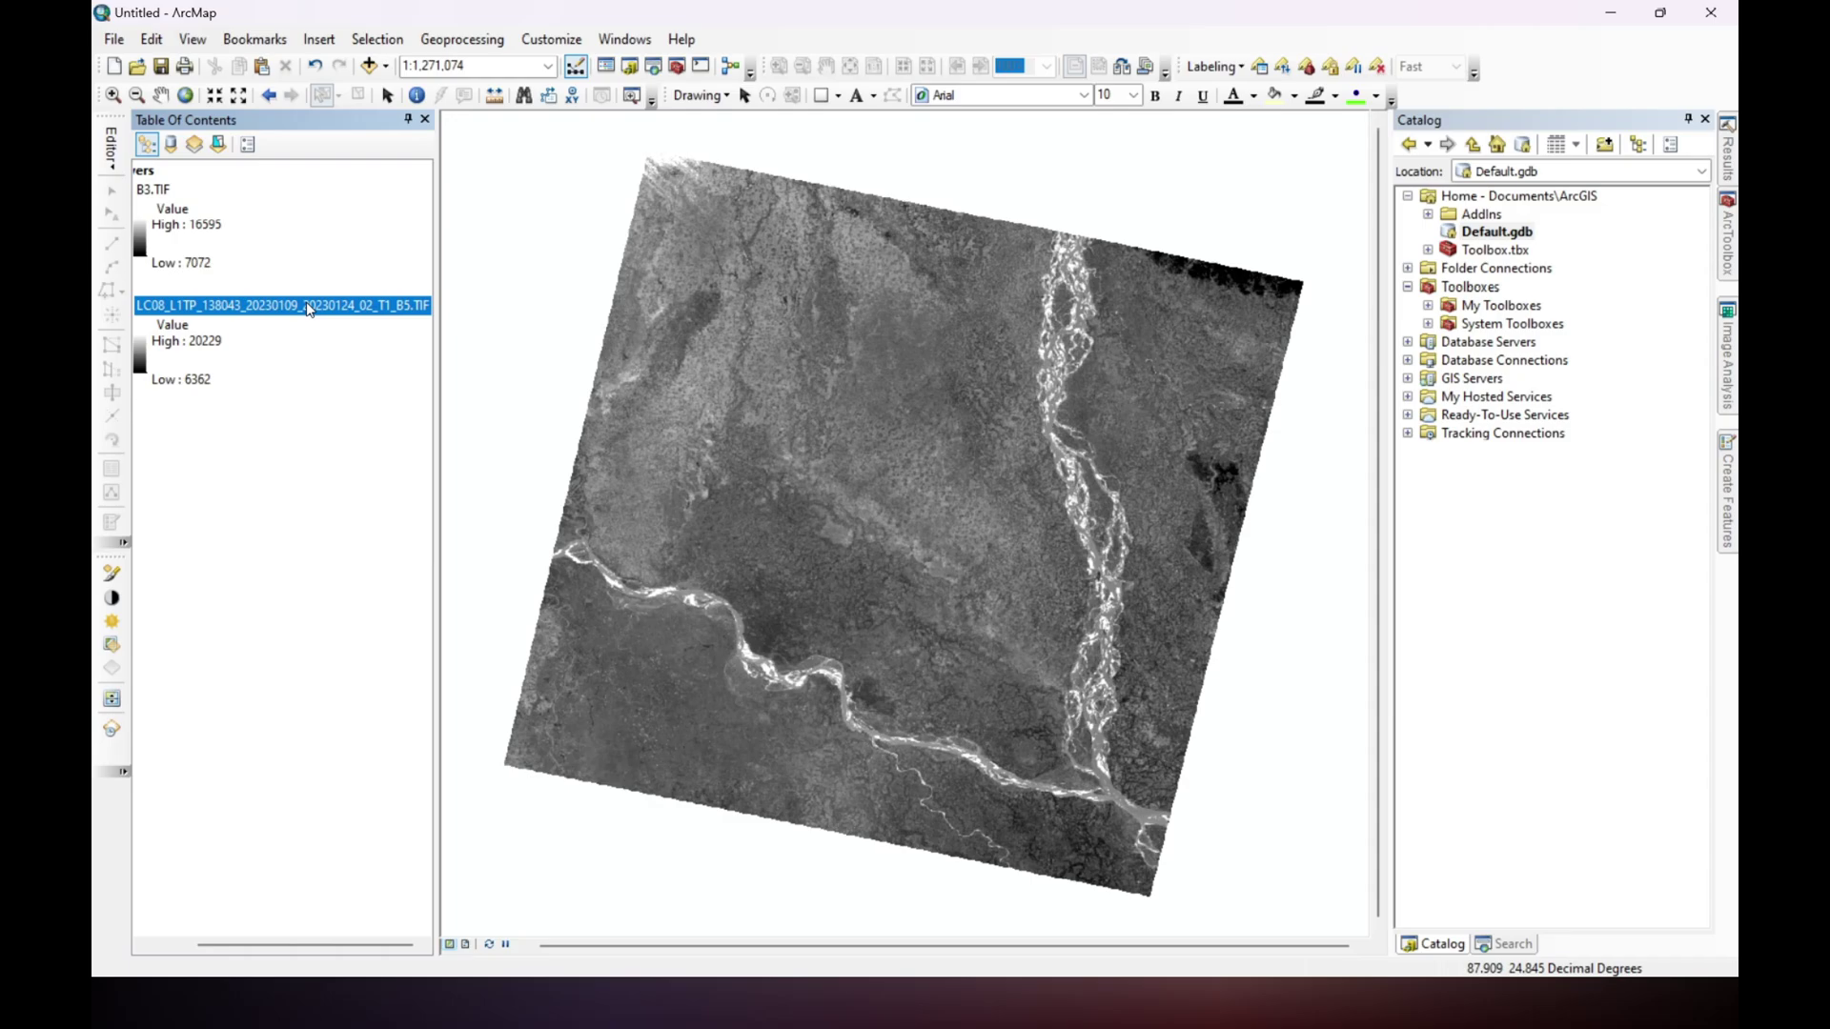
left_click(309, 308)
left_click_drag(394, 307, 134, 306)
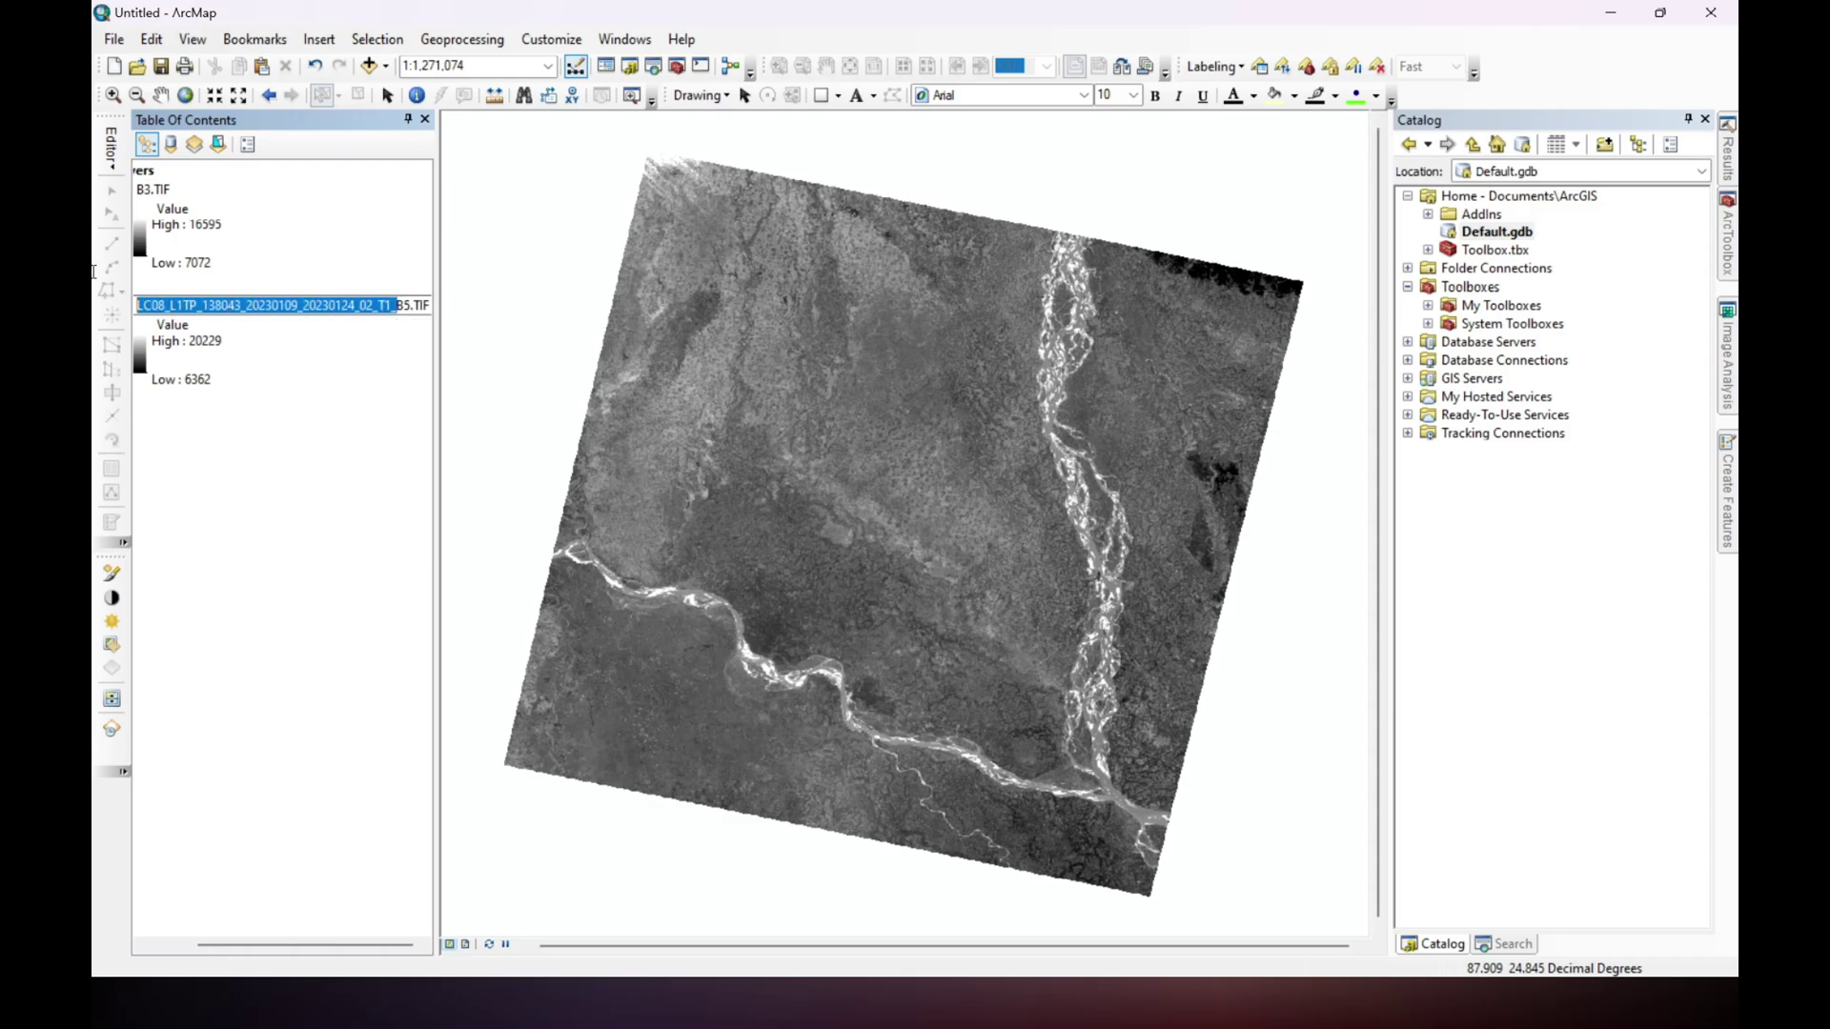
key("BackSpace")
key("Return")
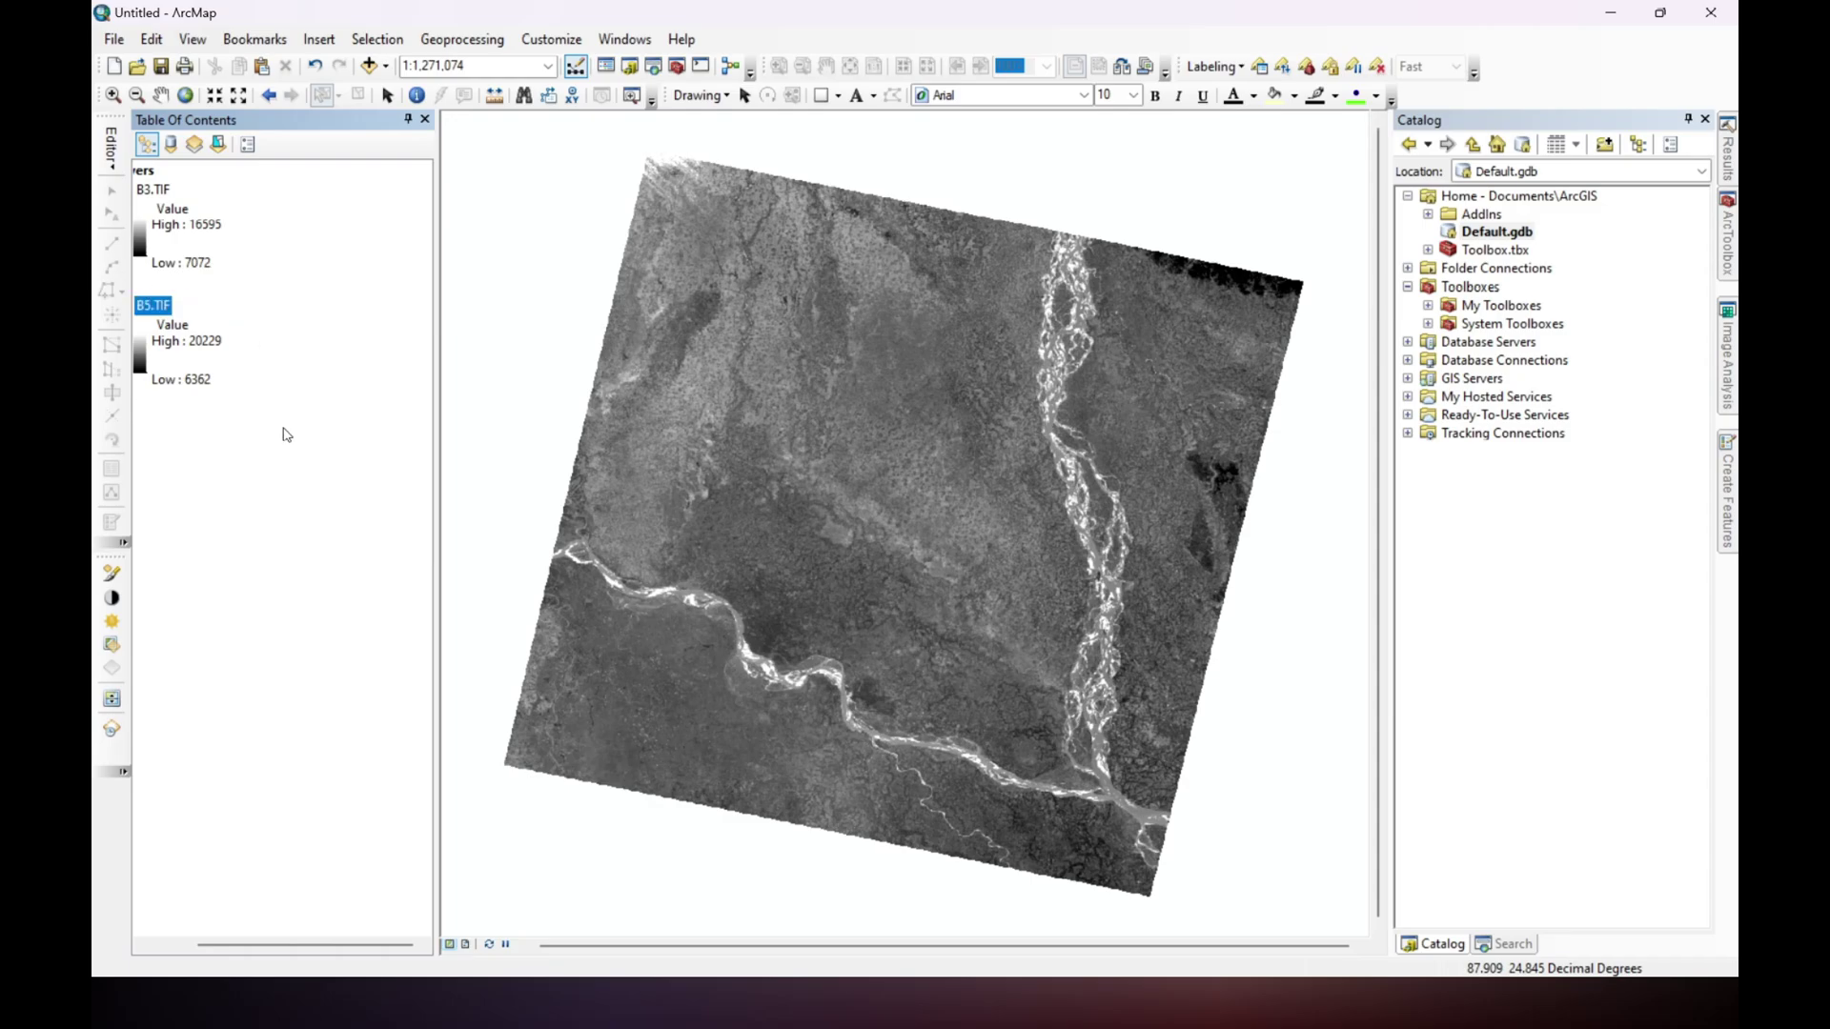
left_click_drag(363, 952, 297, 952)
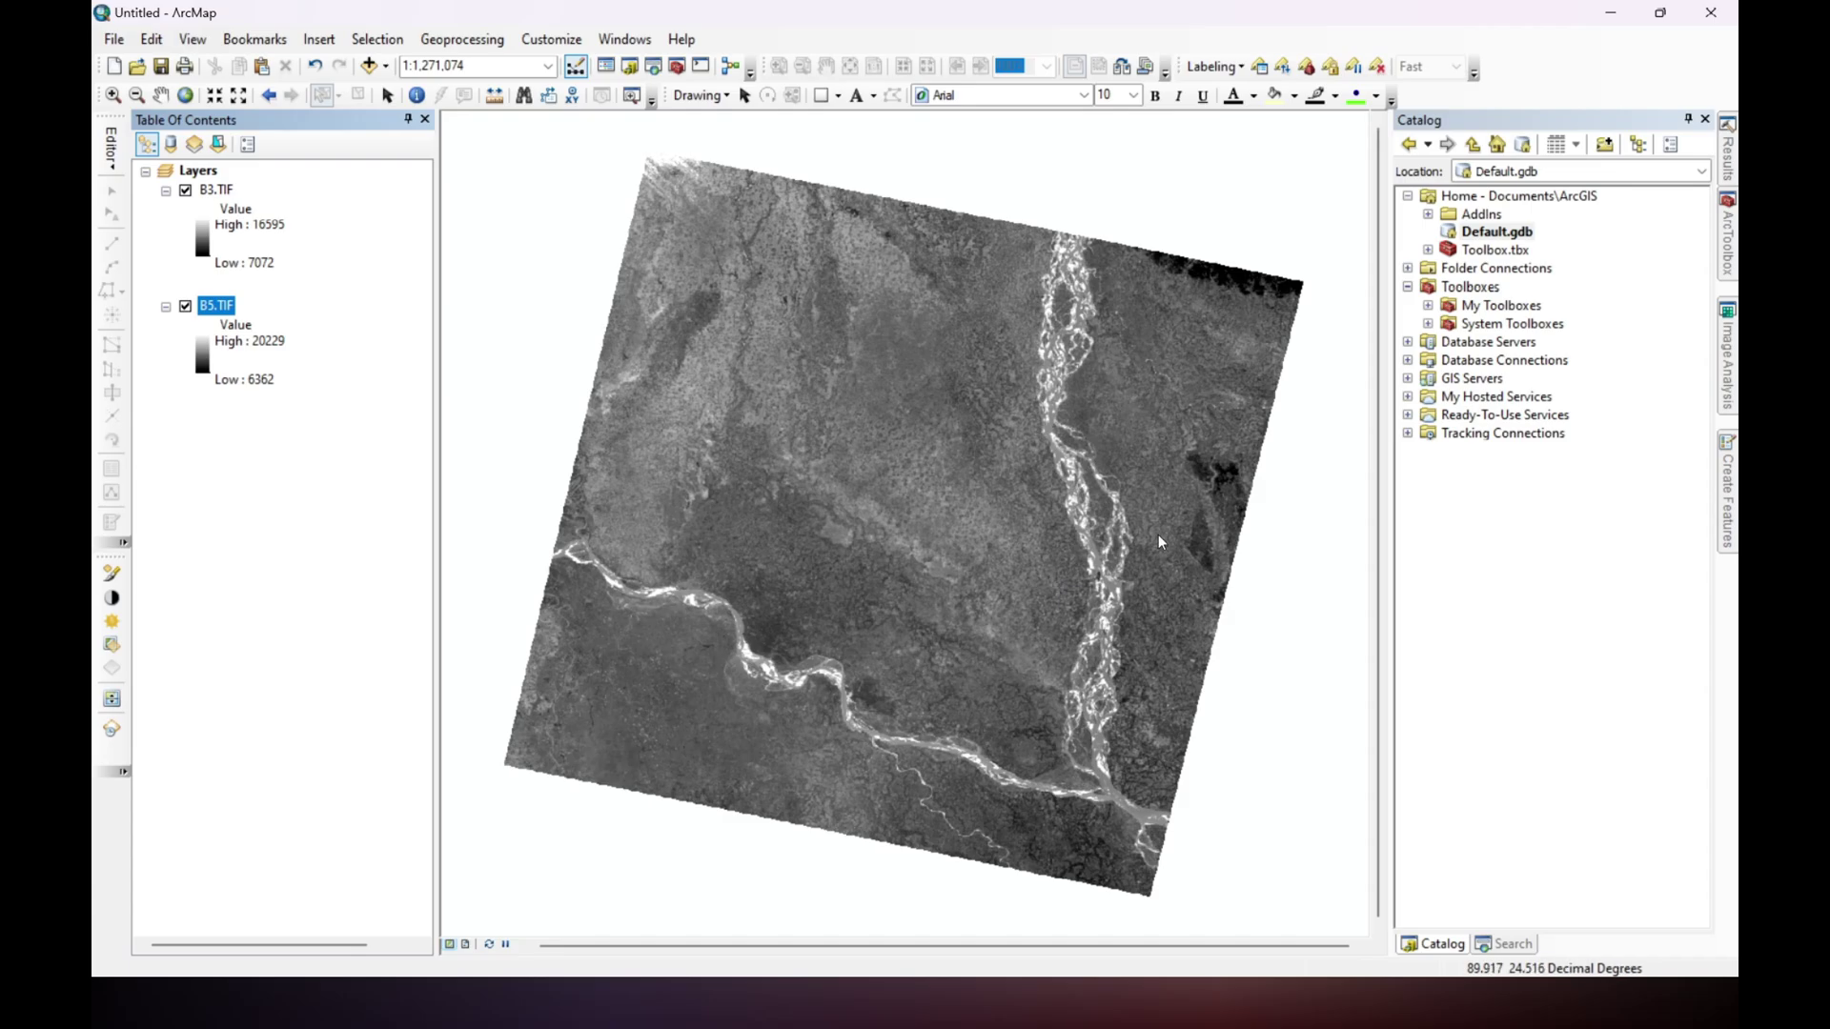
Search for 'raster calculator' and launch the Spatial Analyst Raster Calculator tool.
left_click(1512, 944)
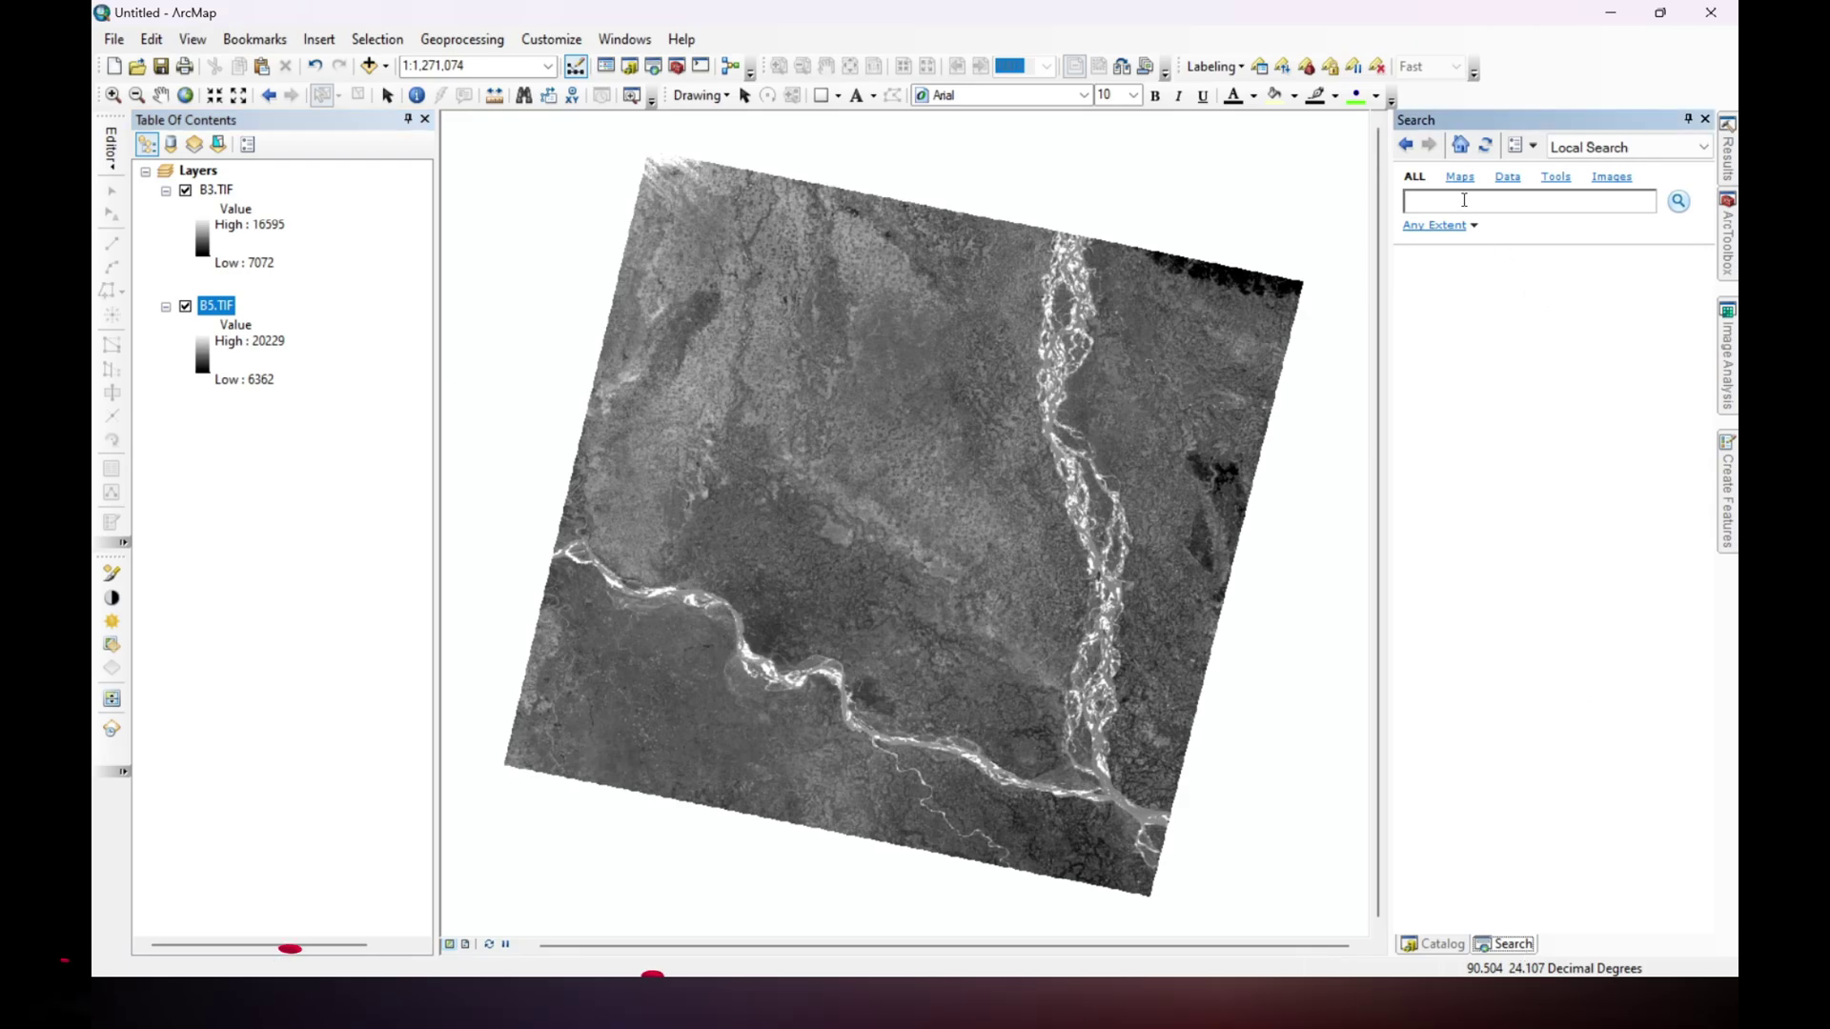
type("raster")
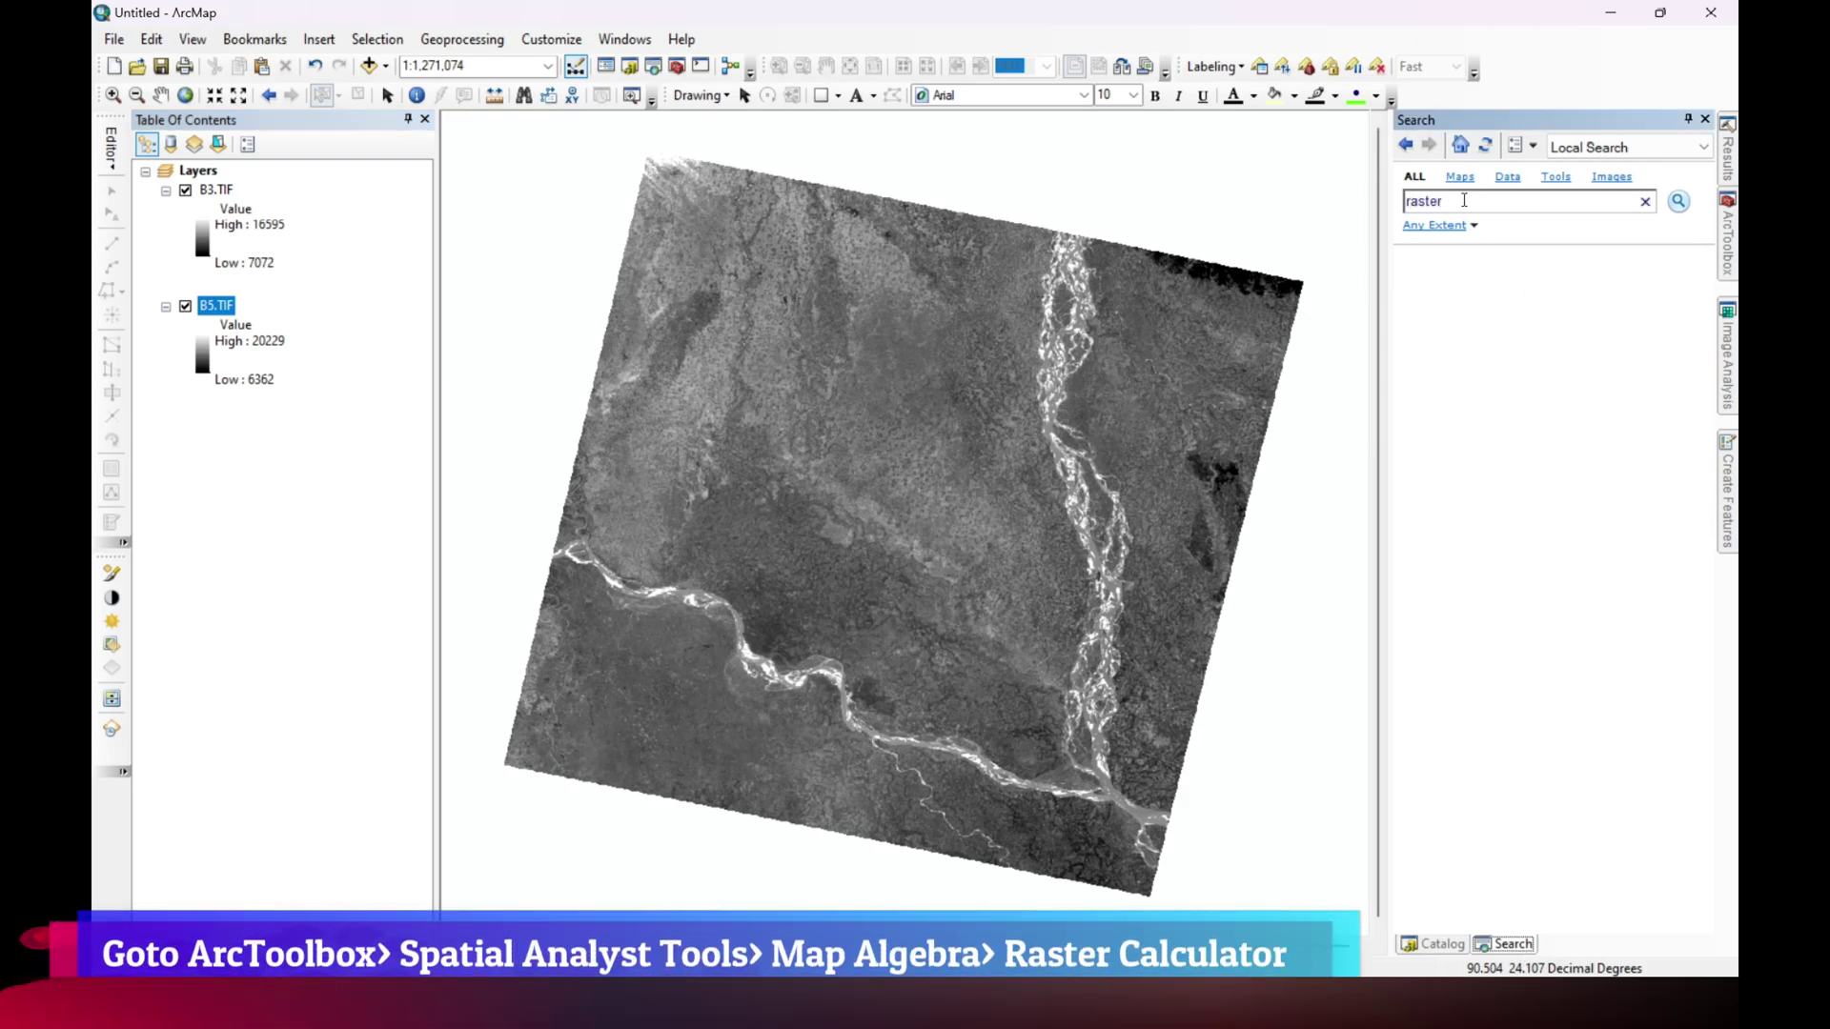
type(" calculat")
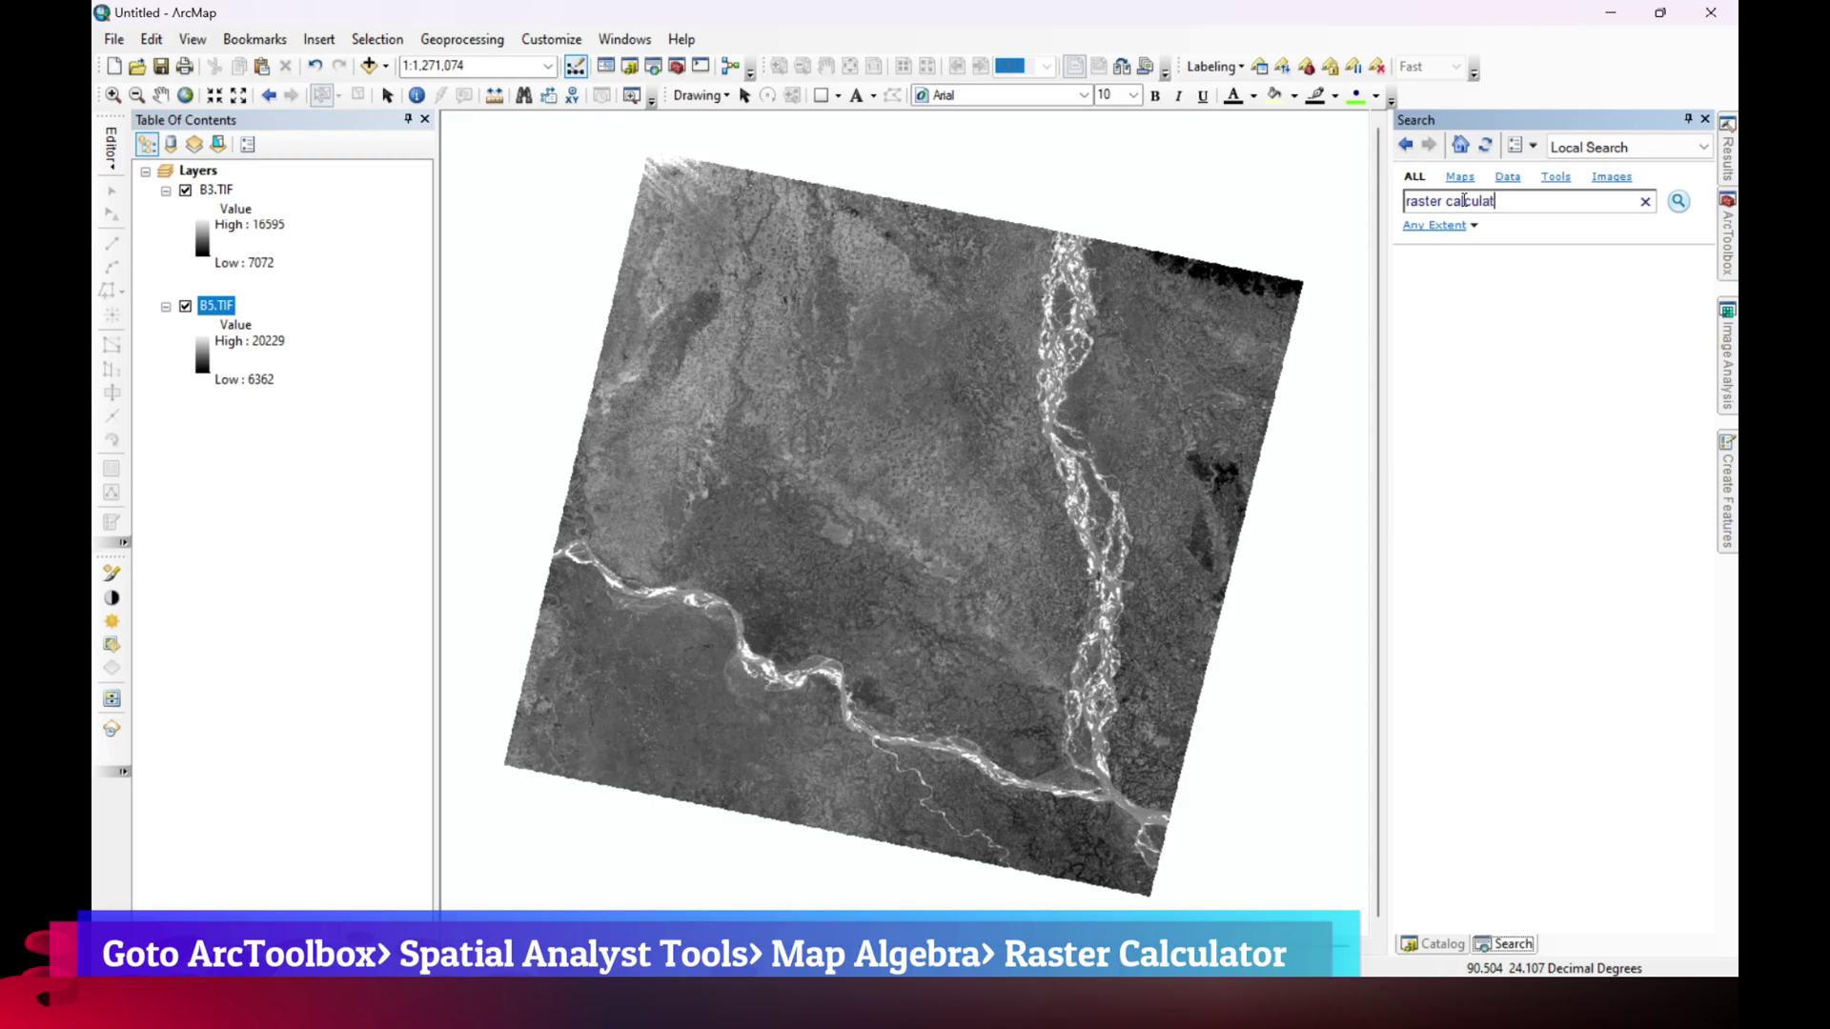
type("or")
key("Return")
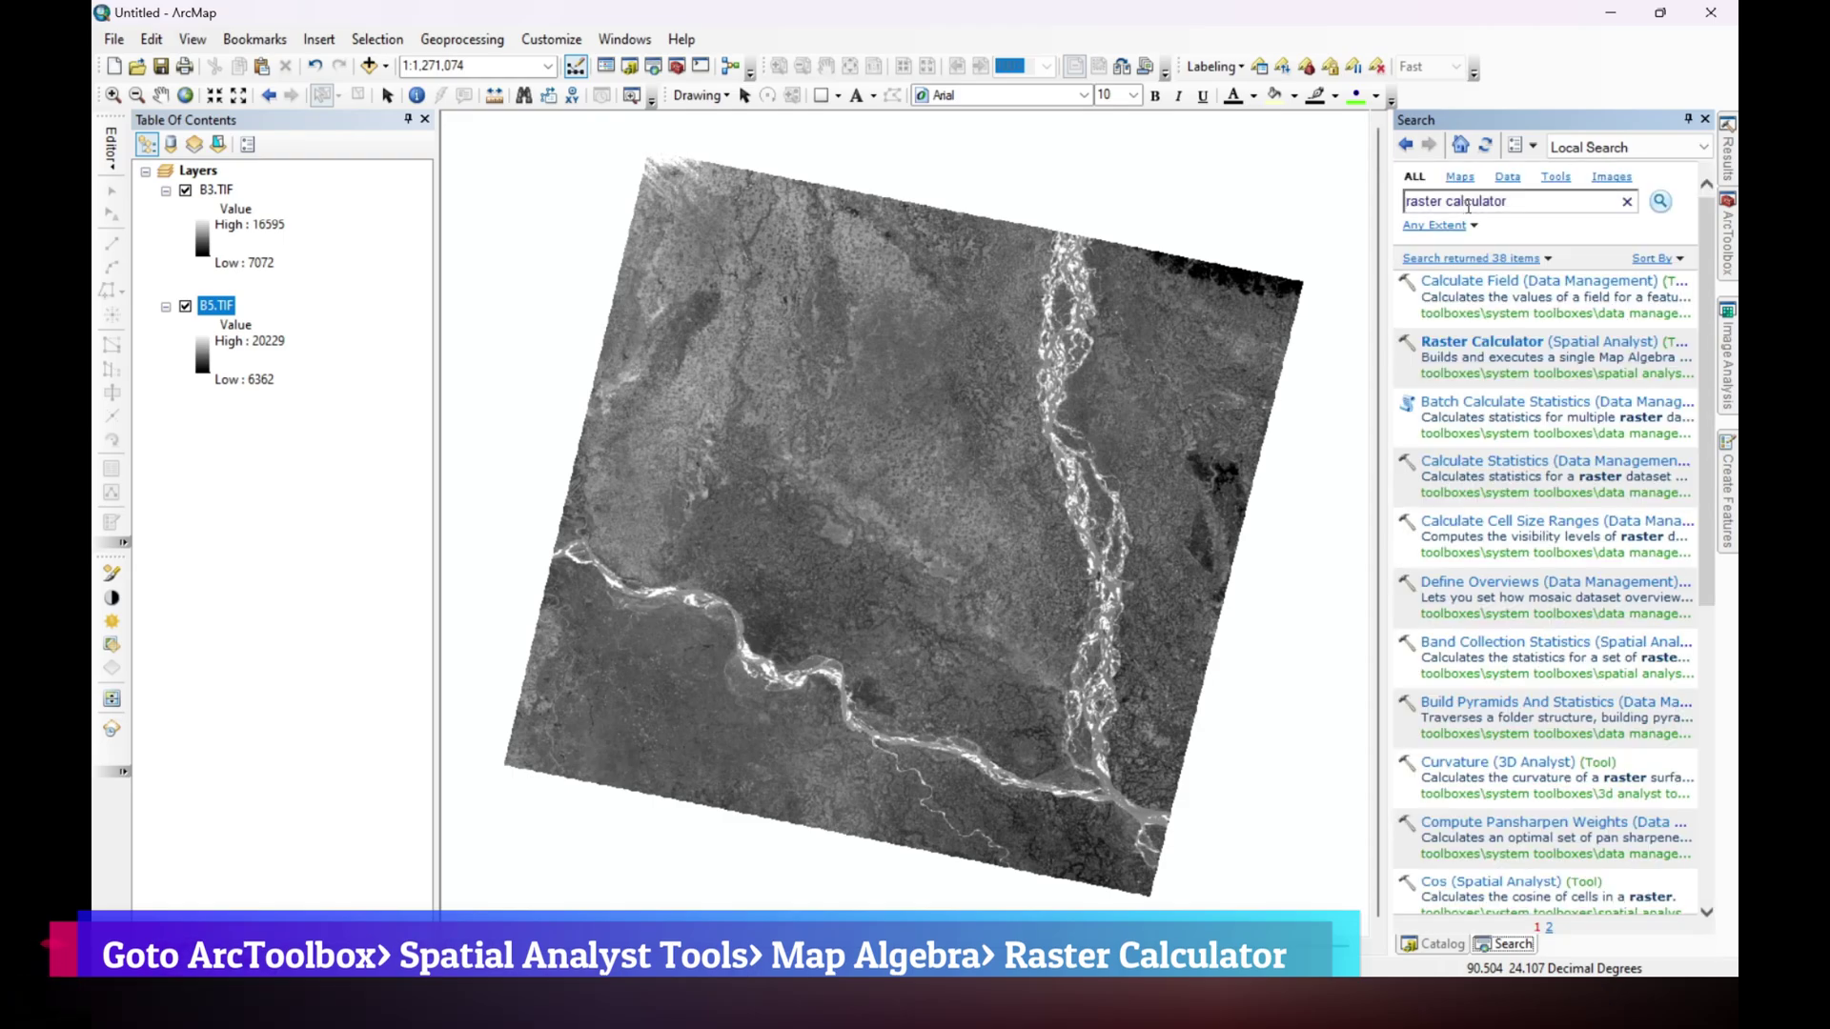
left_click(1476, 348)
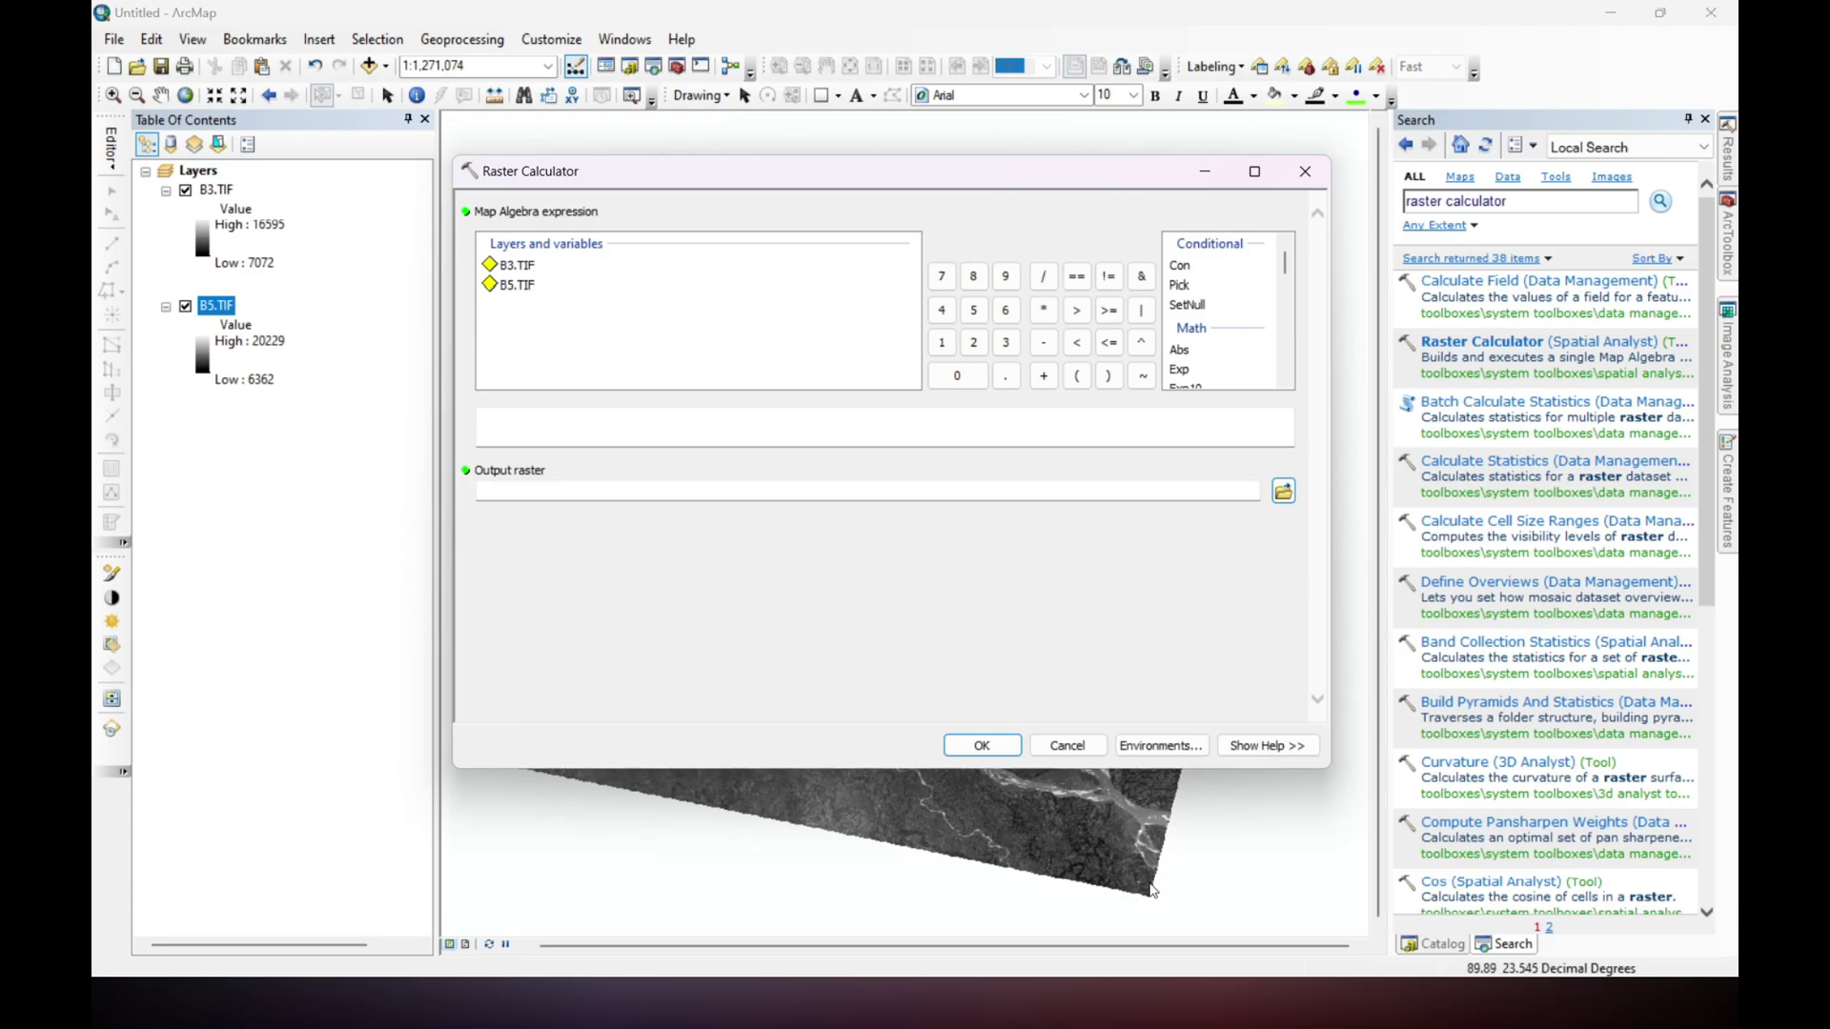
Check the Landsat NDWI formula, (Band 3 − Band 5)/(Band 3 + Band 5), in Word, then minimise it.
left_click(1215, 915)
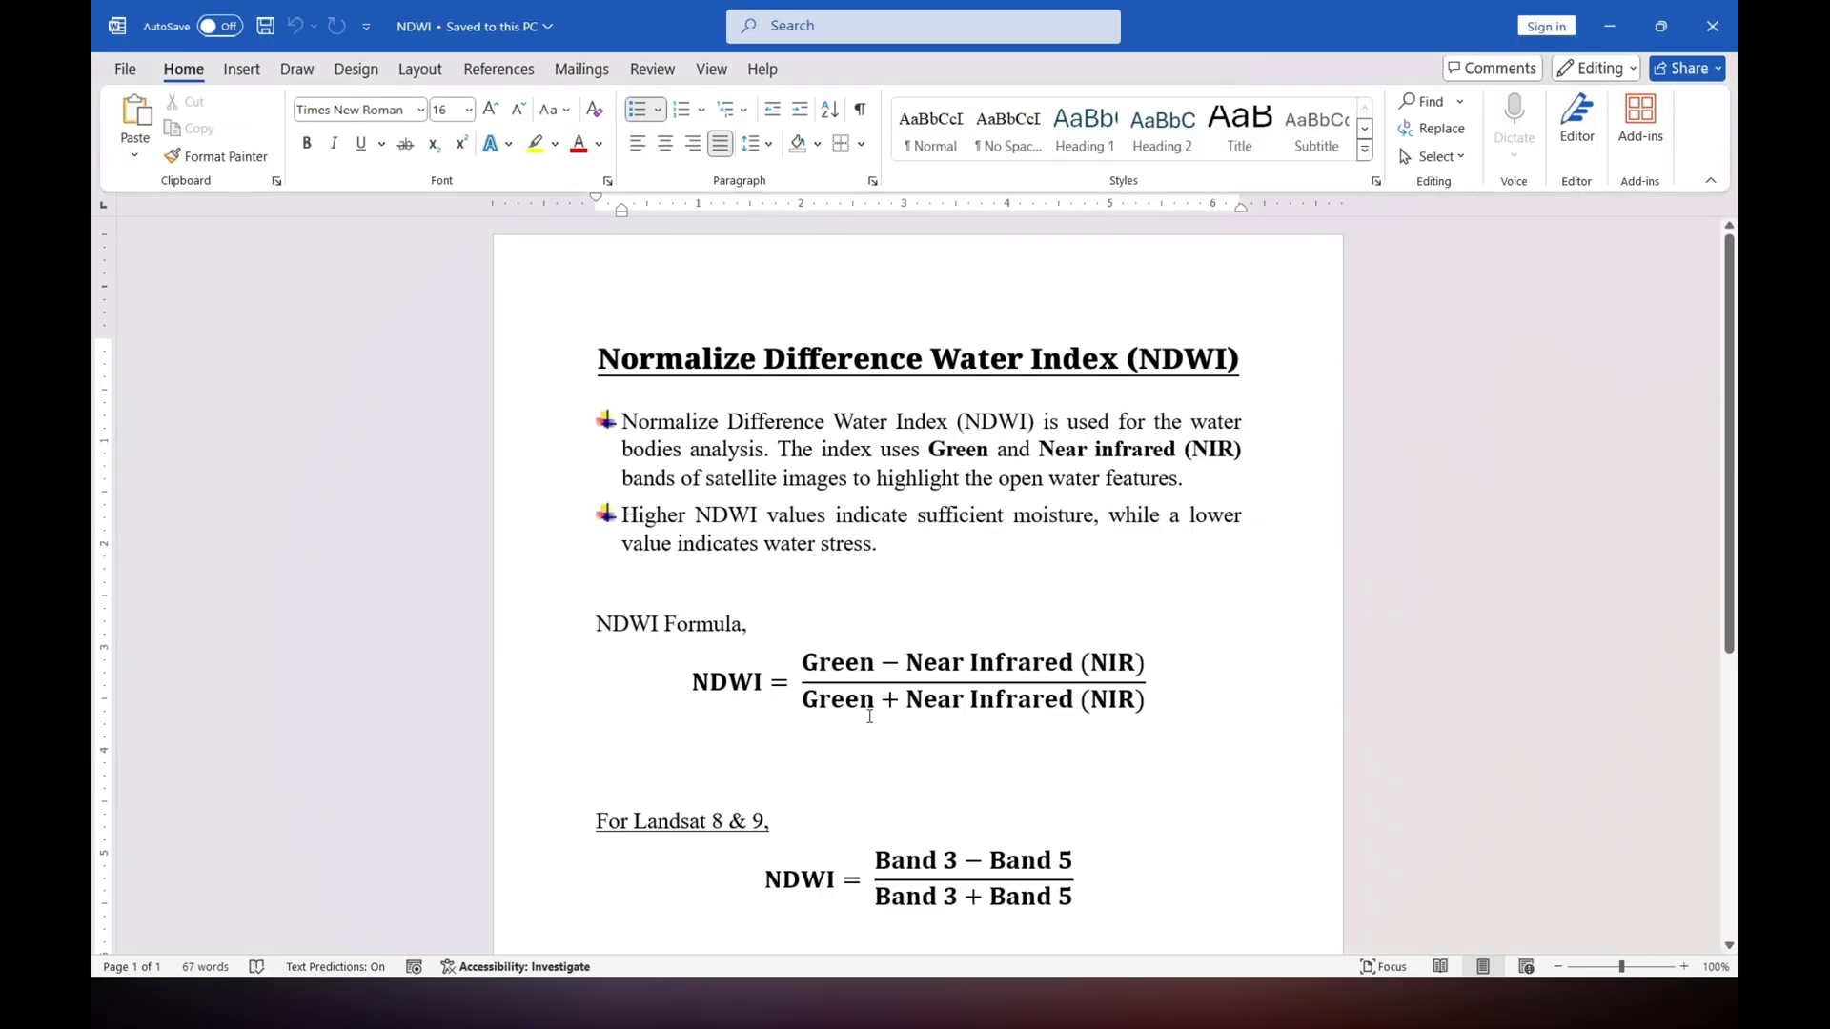
scroll(869, 715, "down", 1)
scroll(686, 737, "down", 3)
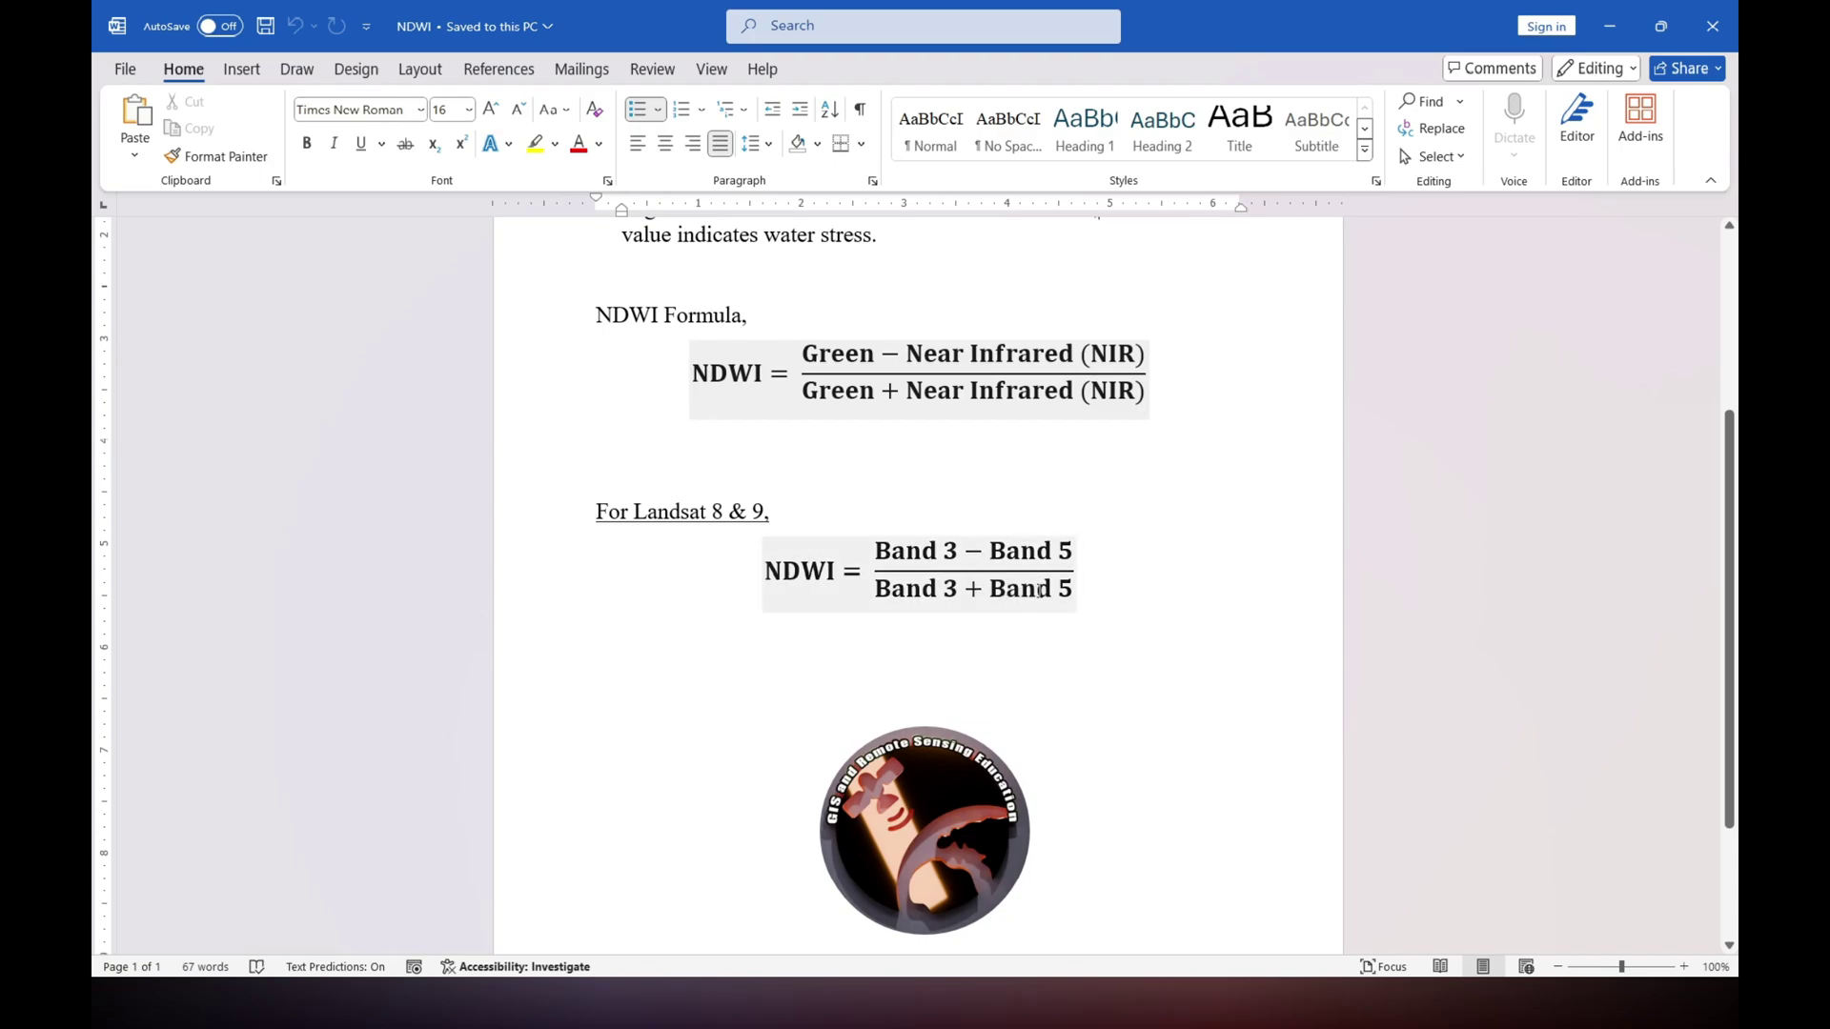
left_click_drag(876, 551, 959, 550)
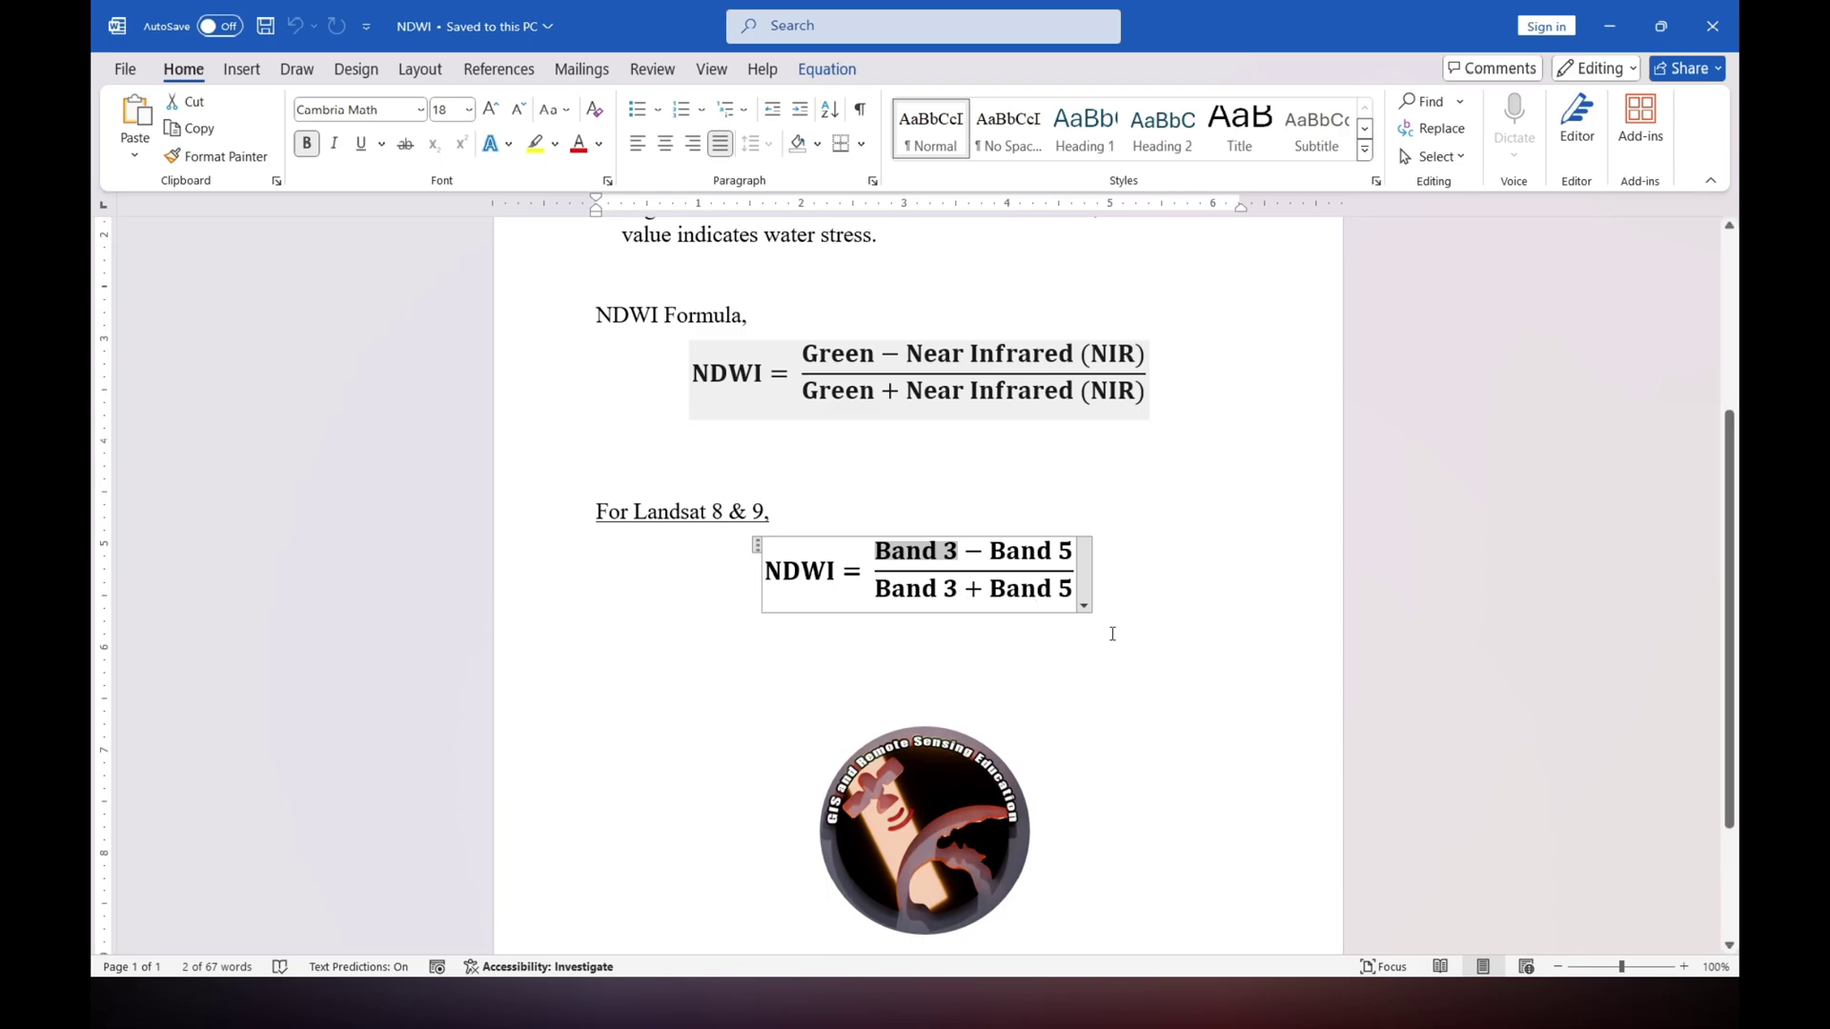
left_click(1608, 26)
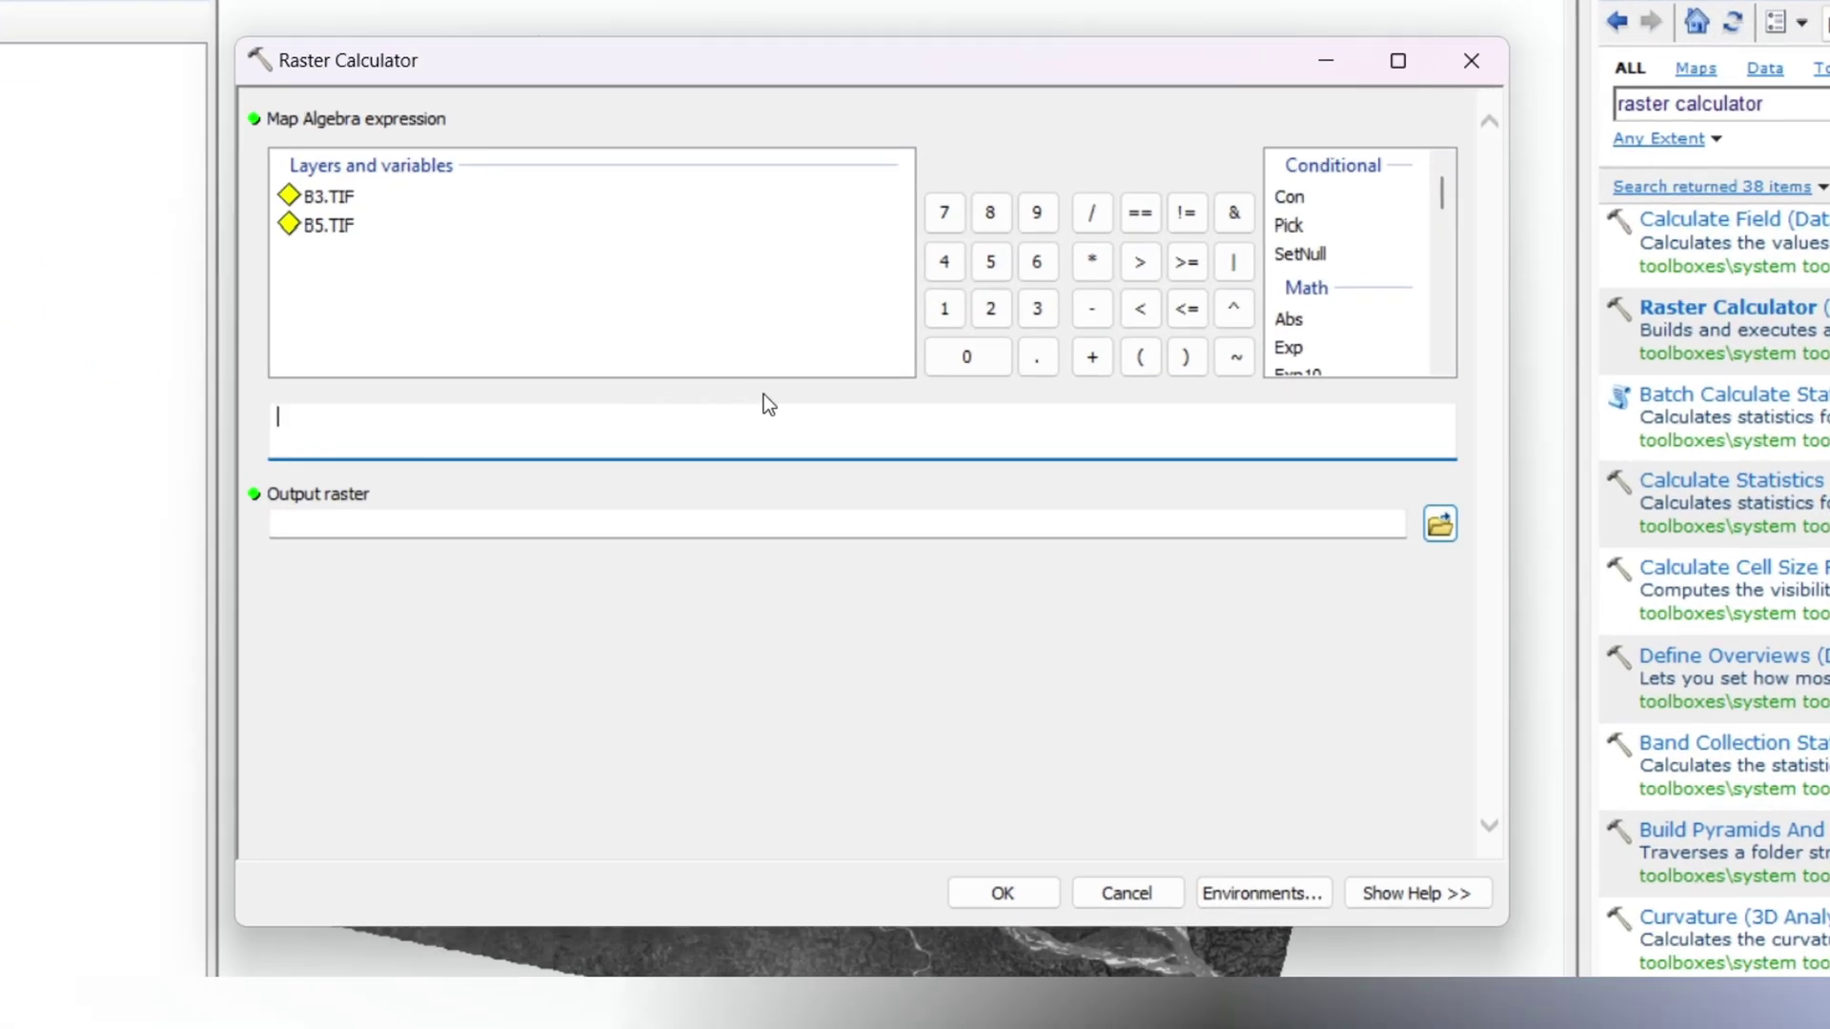
scroll(1340, 273, "down", 1)
scroll(1344, 269, "down", 1)
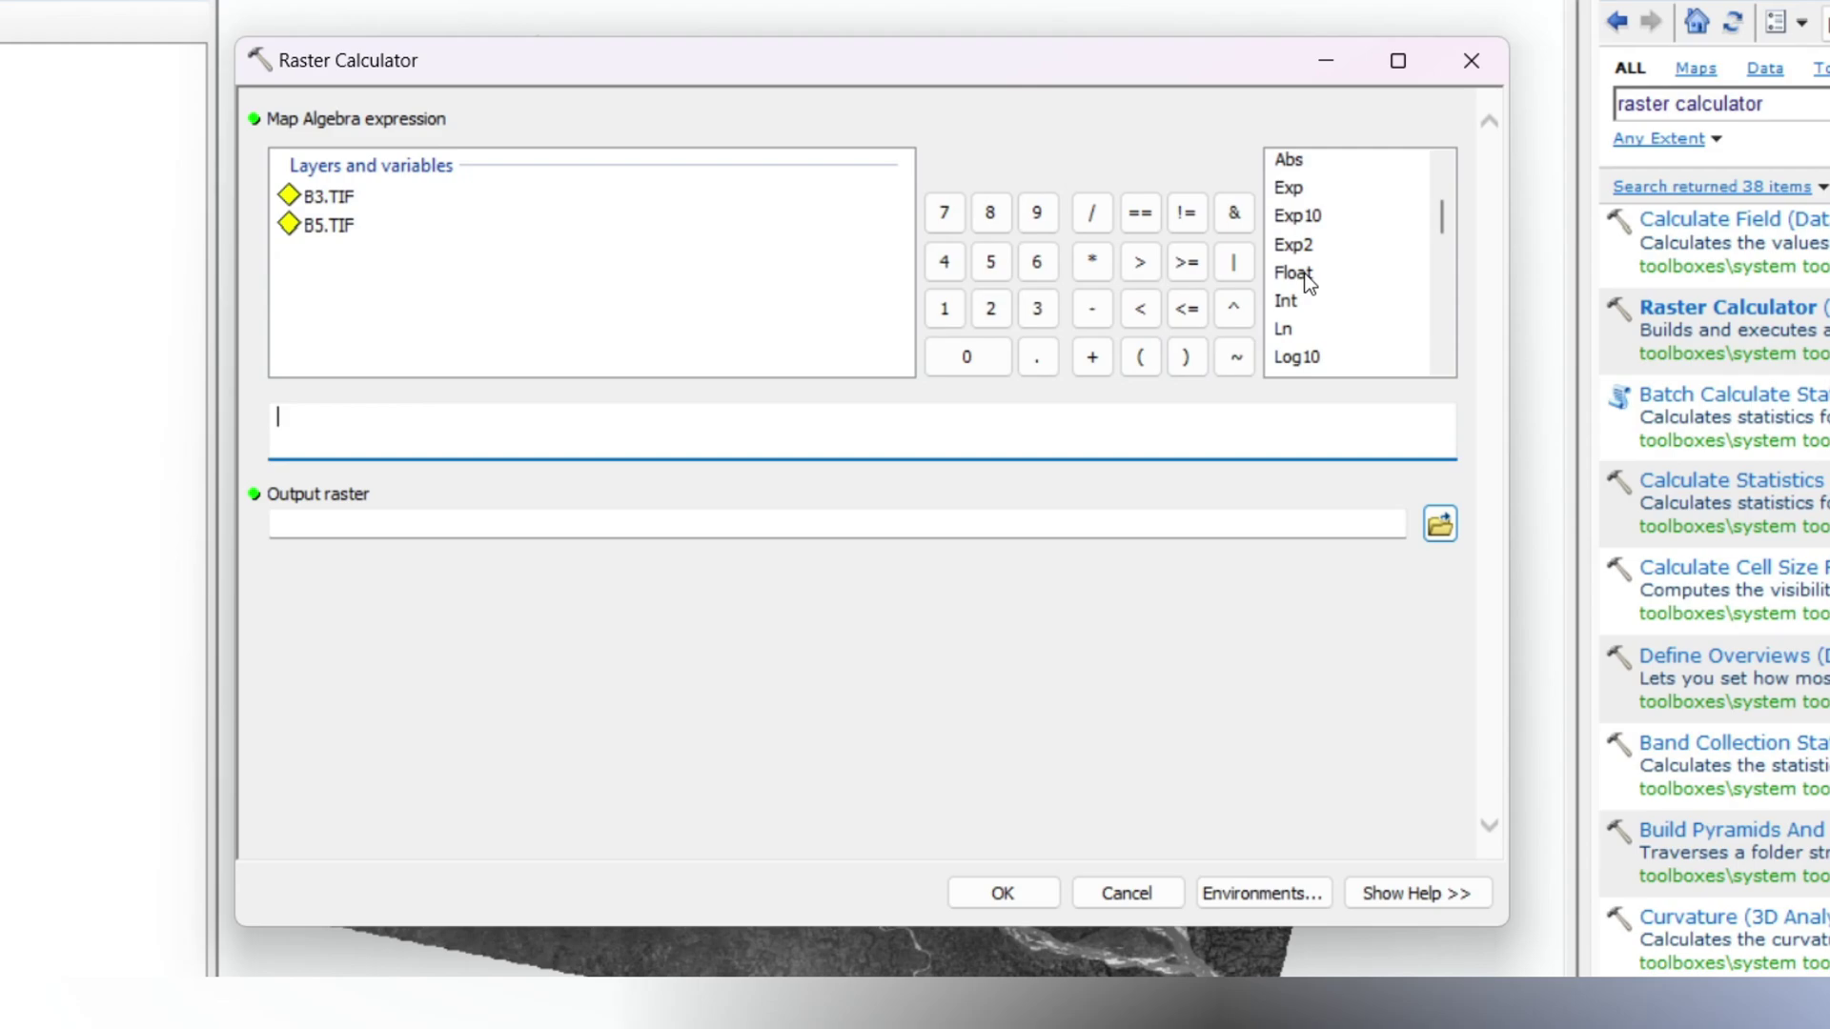
Build the numerator Float("B3.TIF" - "B5.TIF") in the Raster Calculator expression.
double_click(1303, 276)
double_click(313, 200)
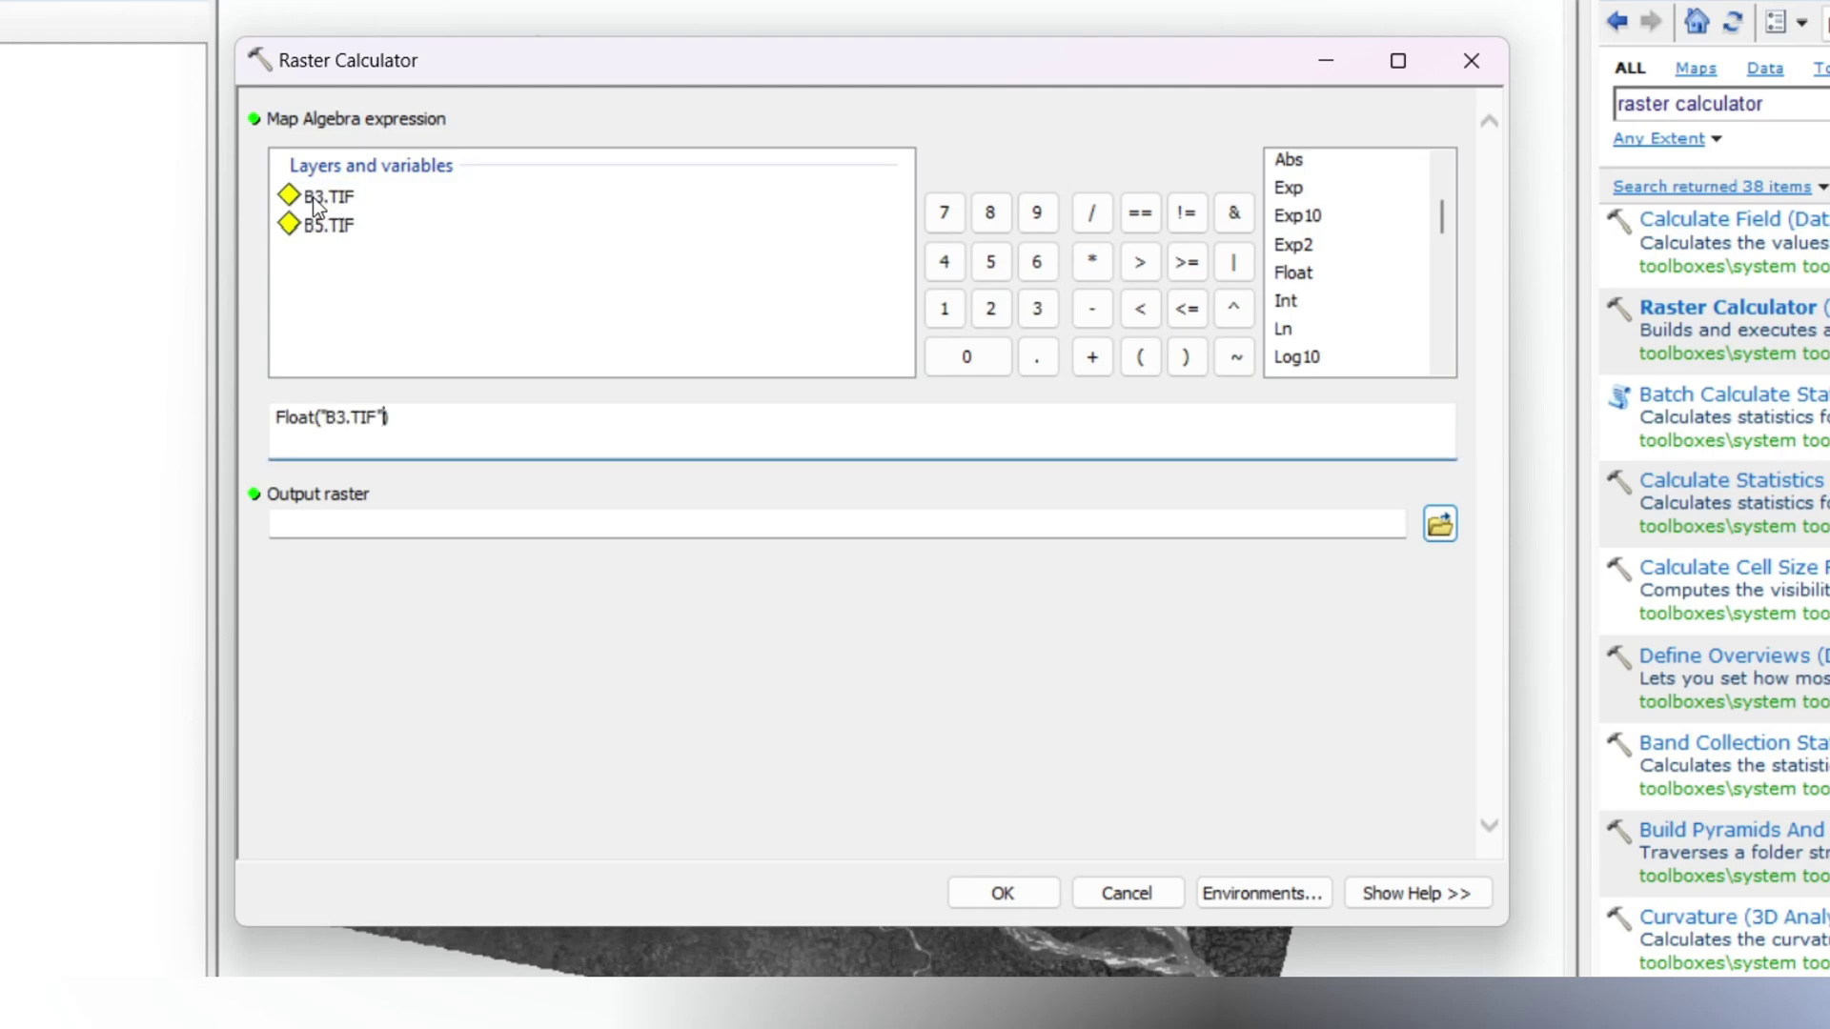
left_click(1090, 313)
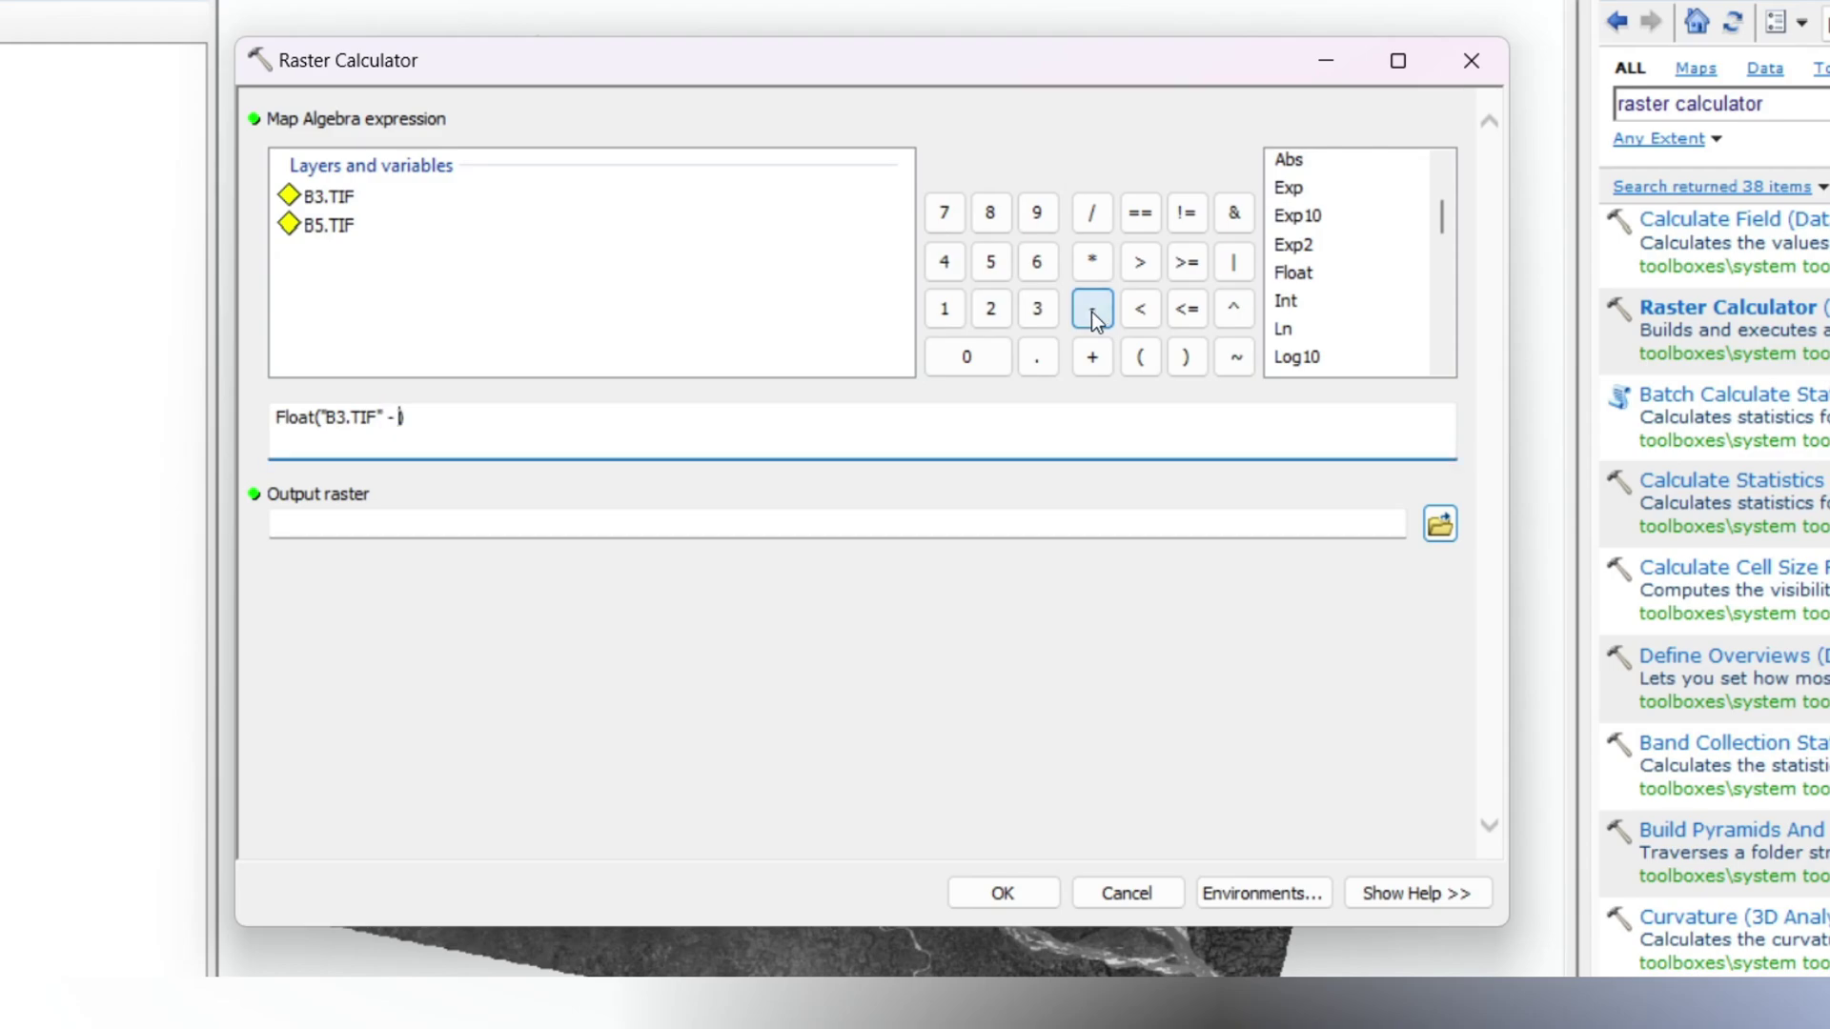
double_click(339, 226)
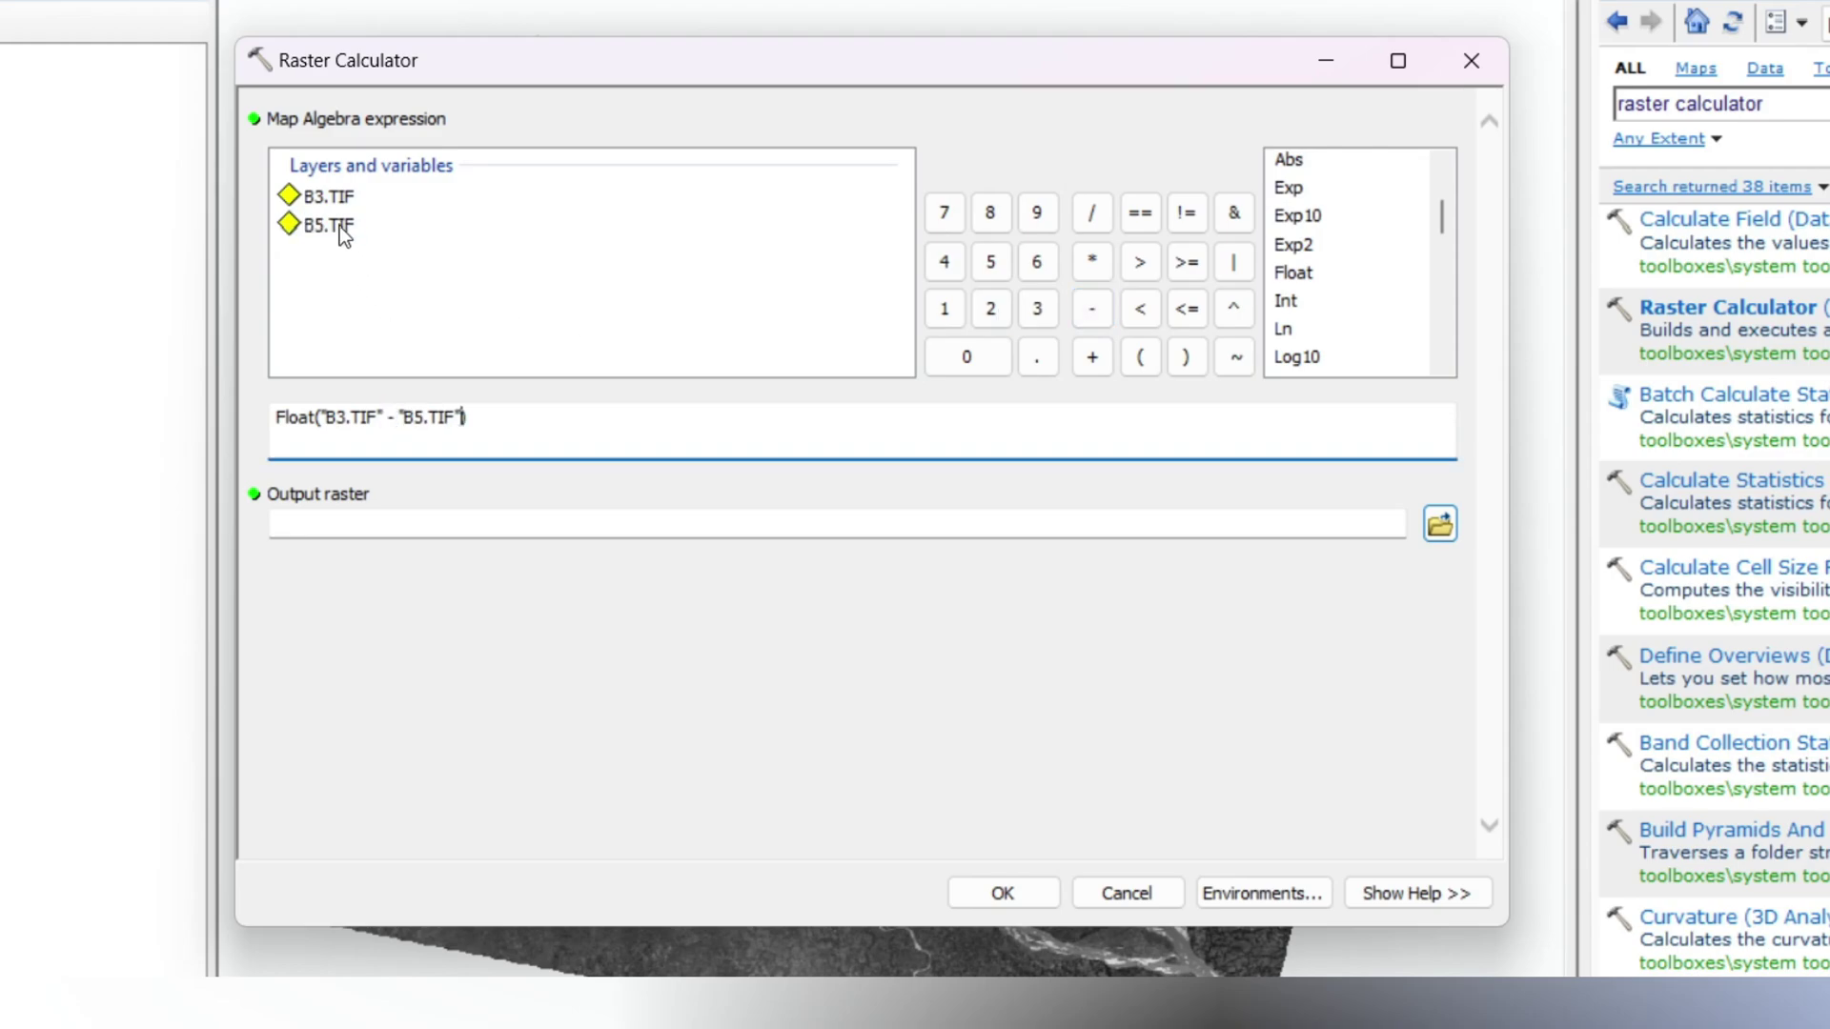
Append the denominator / Float("B3.TIF" + "B5.TIF") and select the whole expression.
left_click(1092, 214)
double_click(1298, 277)
double_click(325, 197)
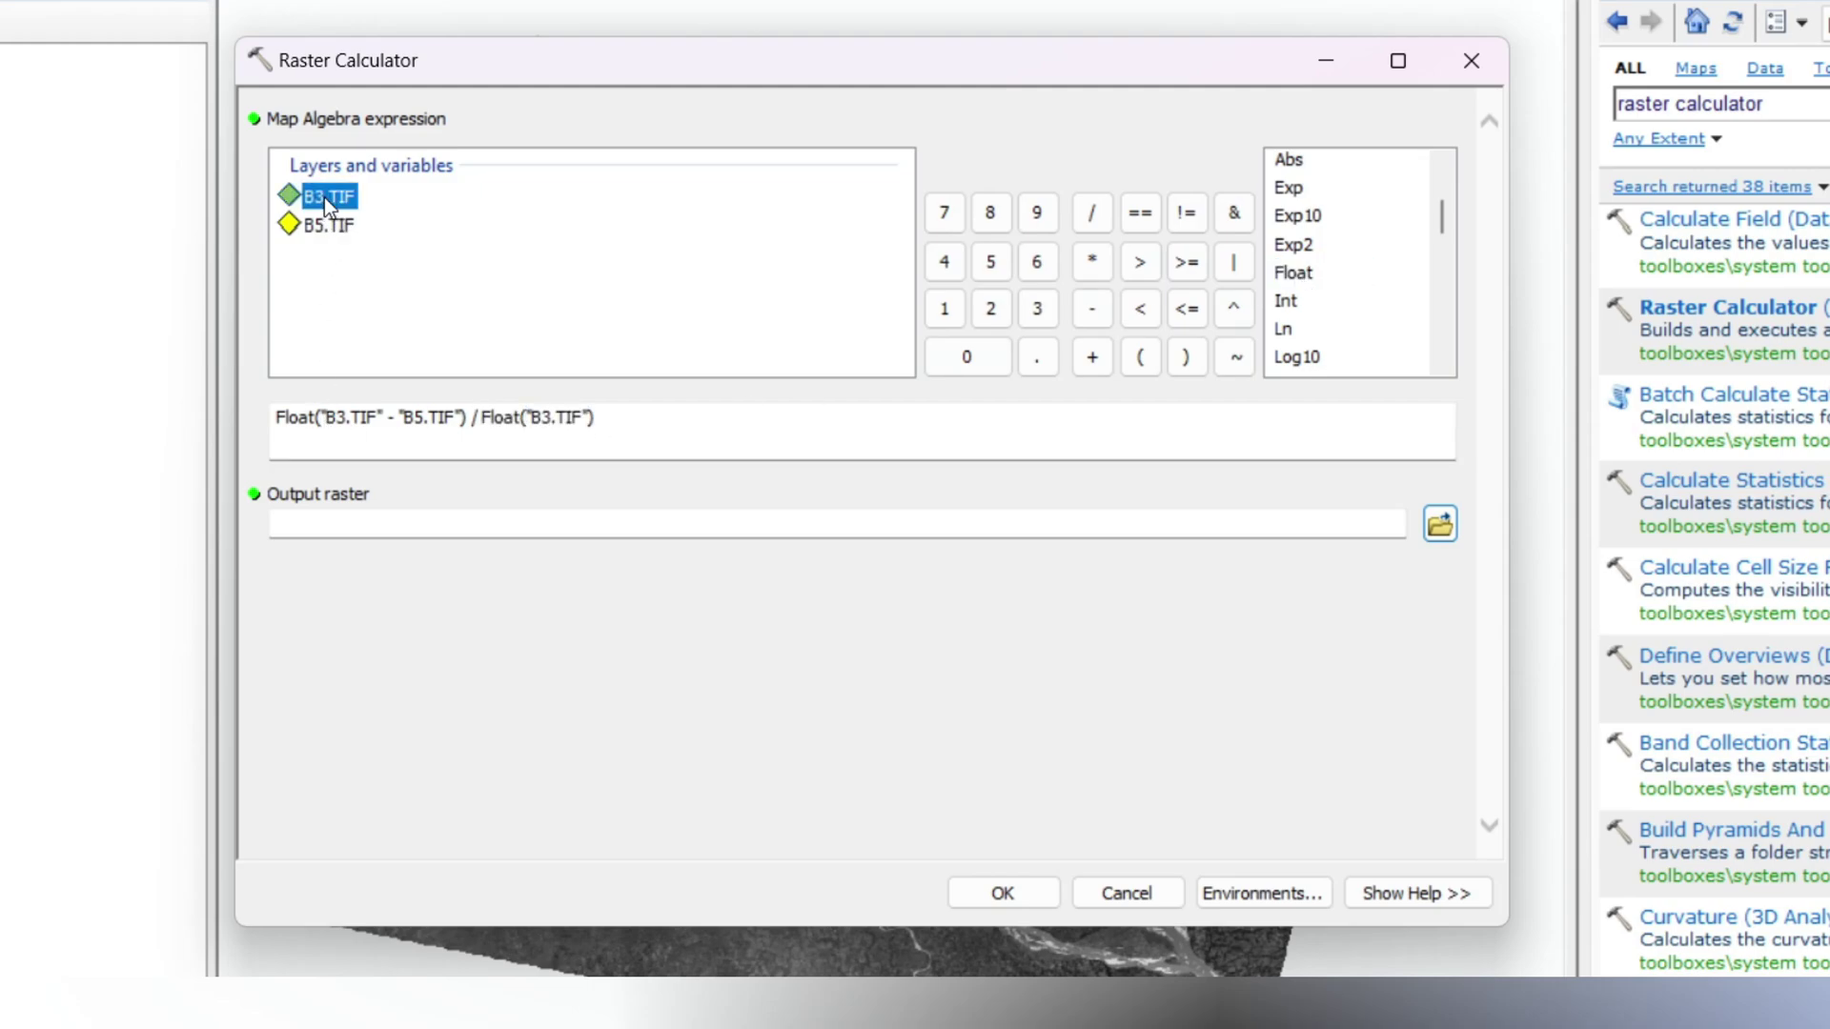
left_click(1091, 356)
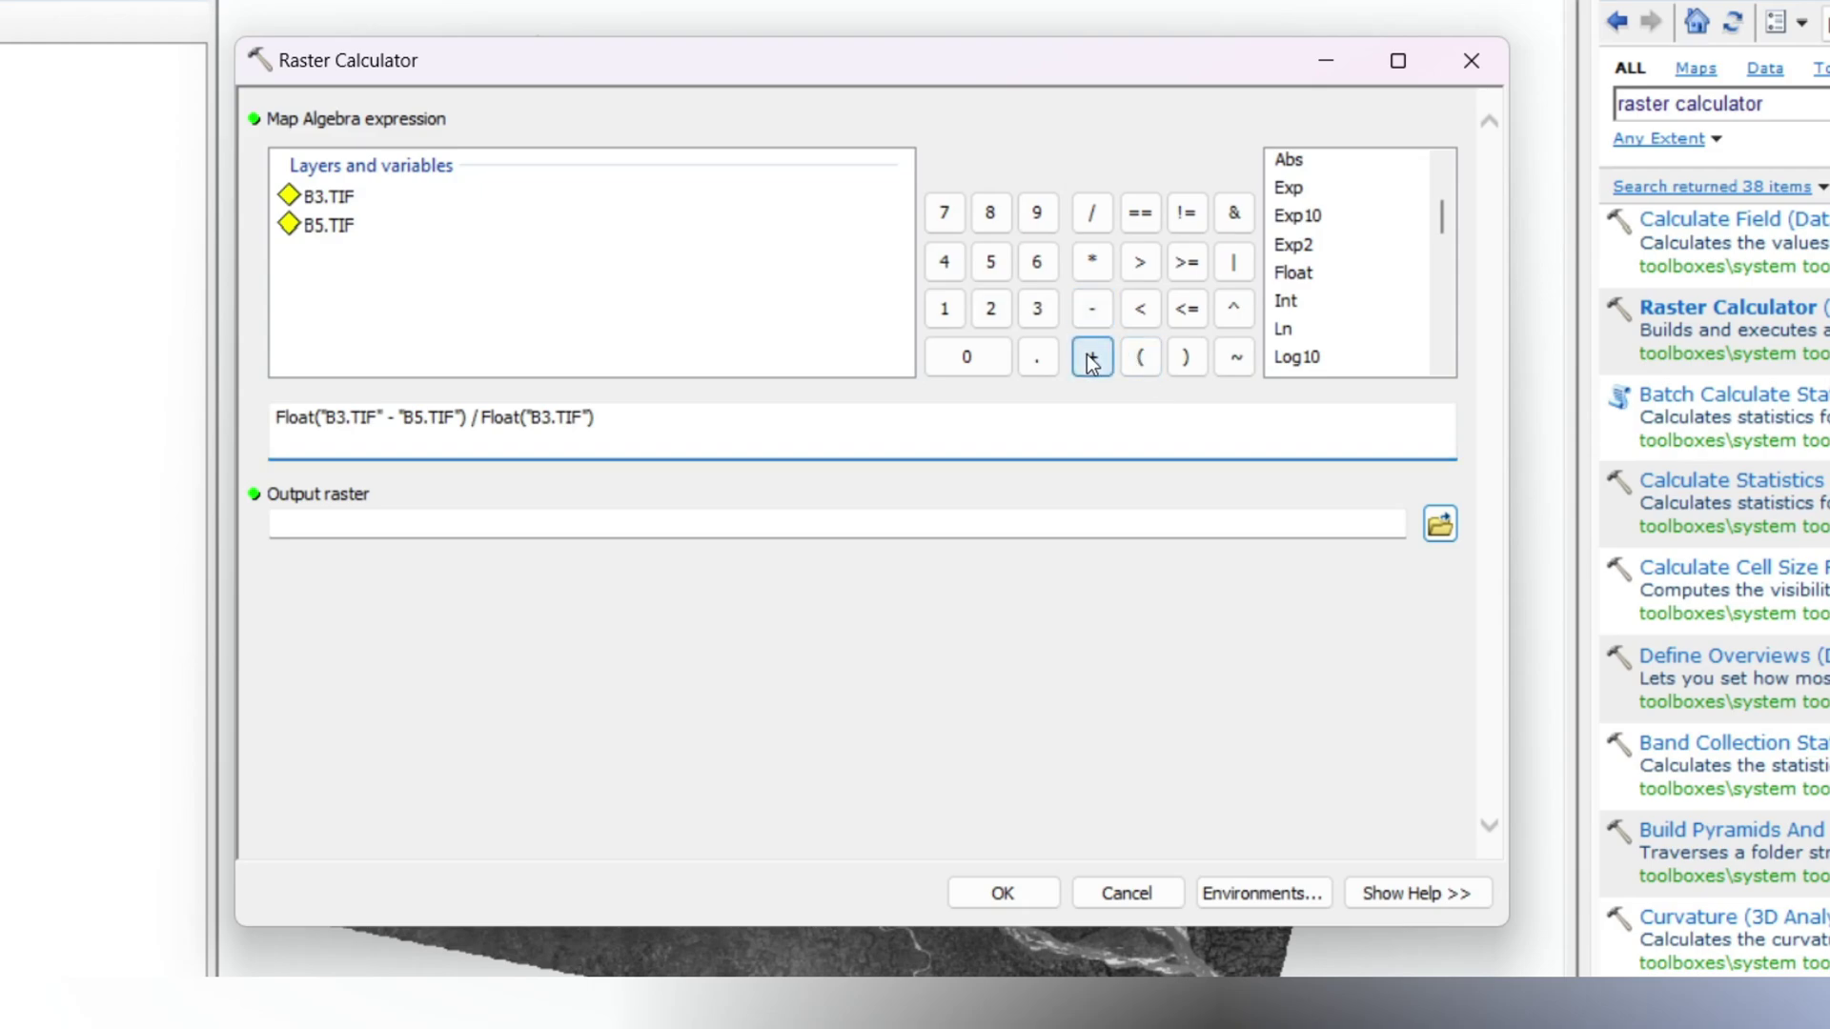
double_click(332, 229)
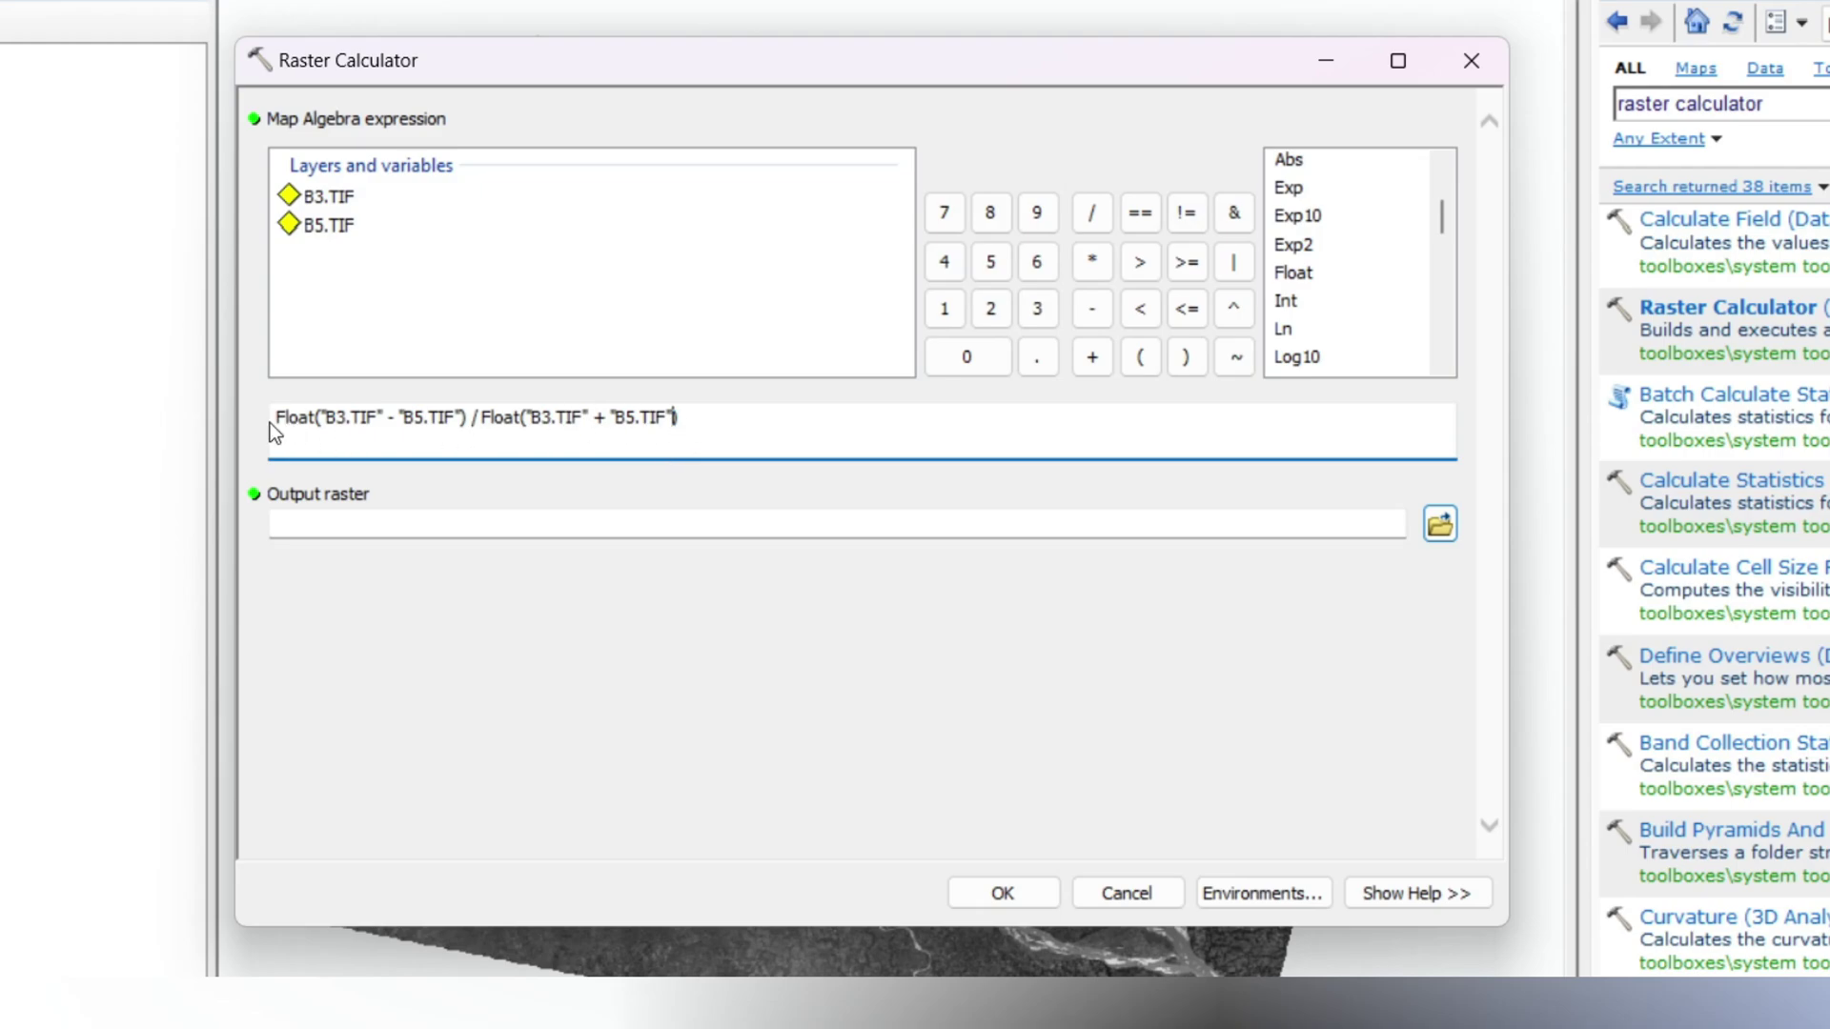
left_click_drag(278, 415, 711, 431)
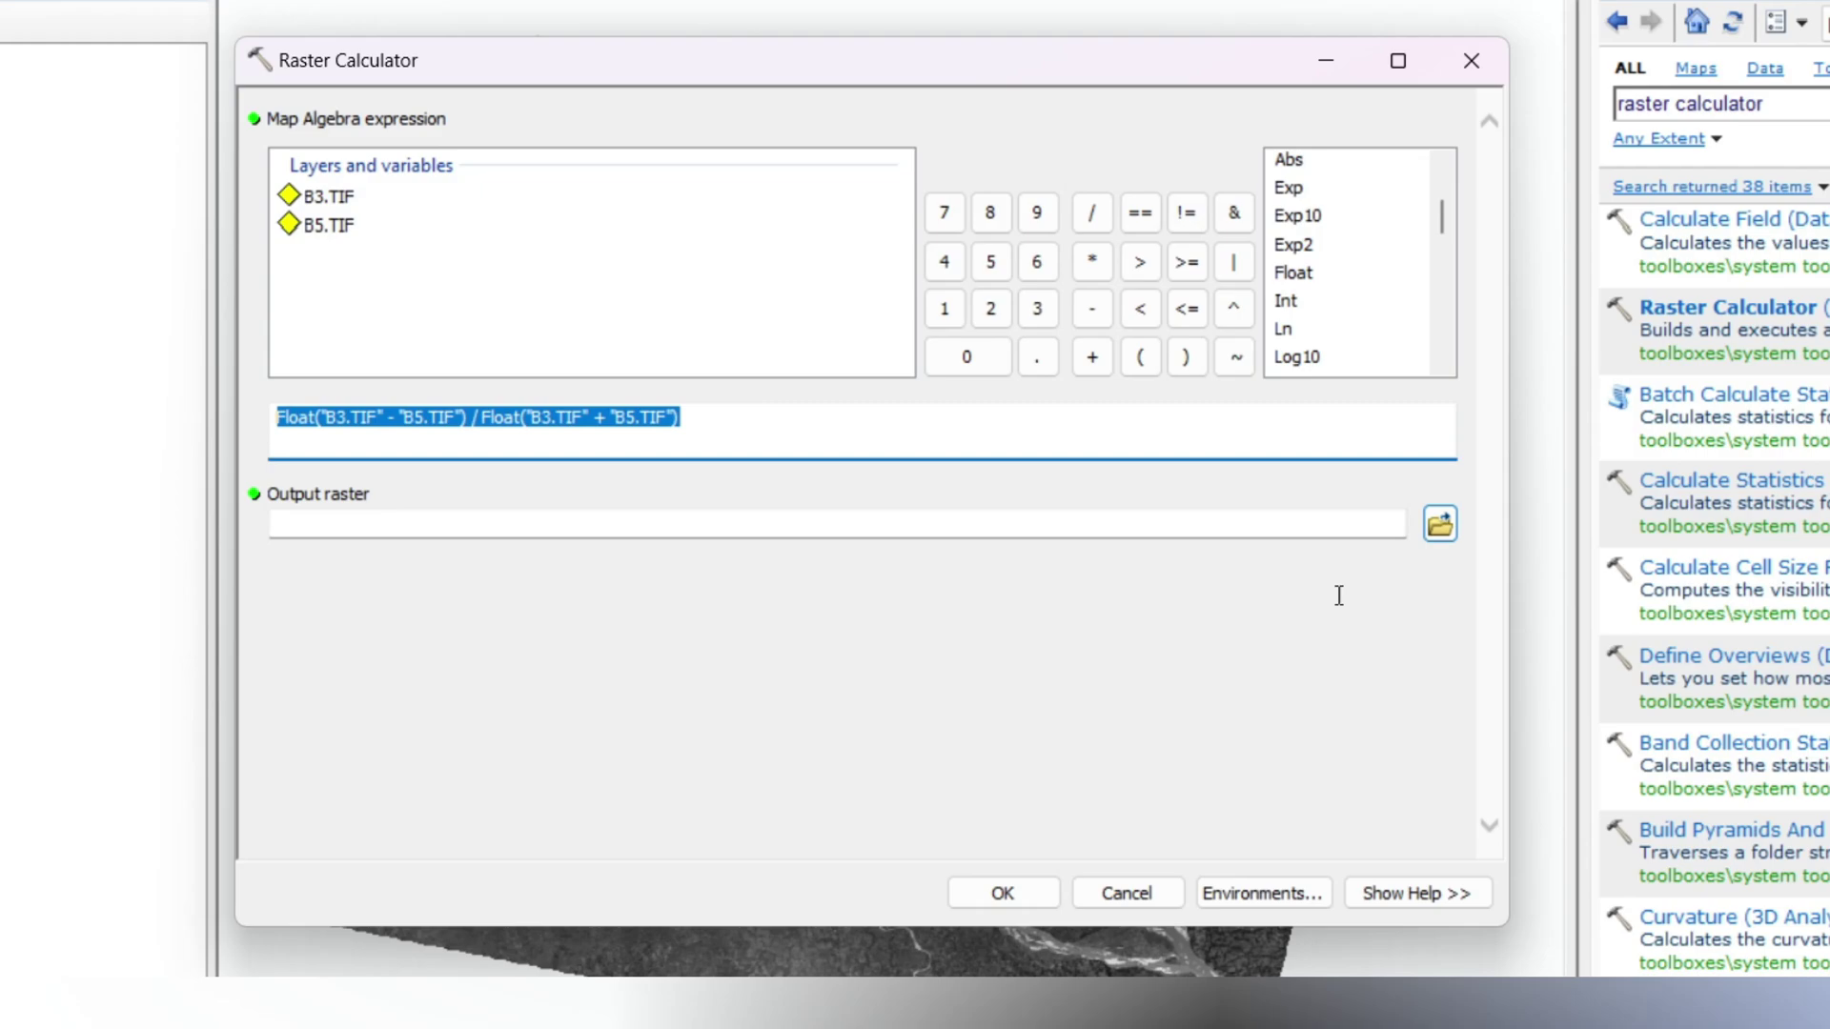
Name the output raster NDWI and run the Raster Calculator.
key("Tab")
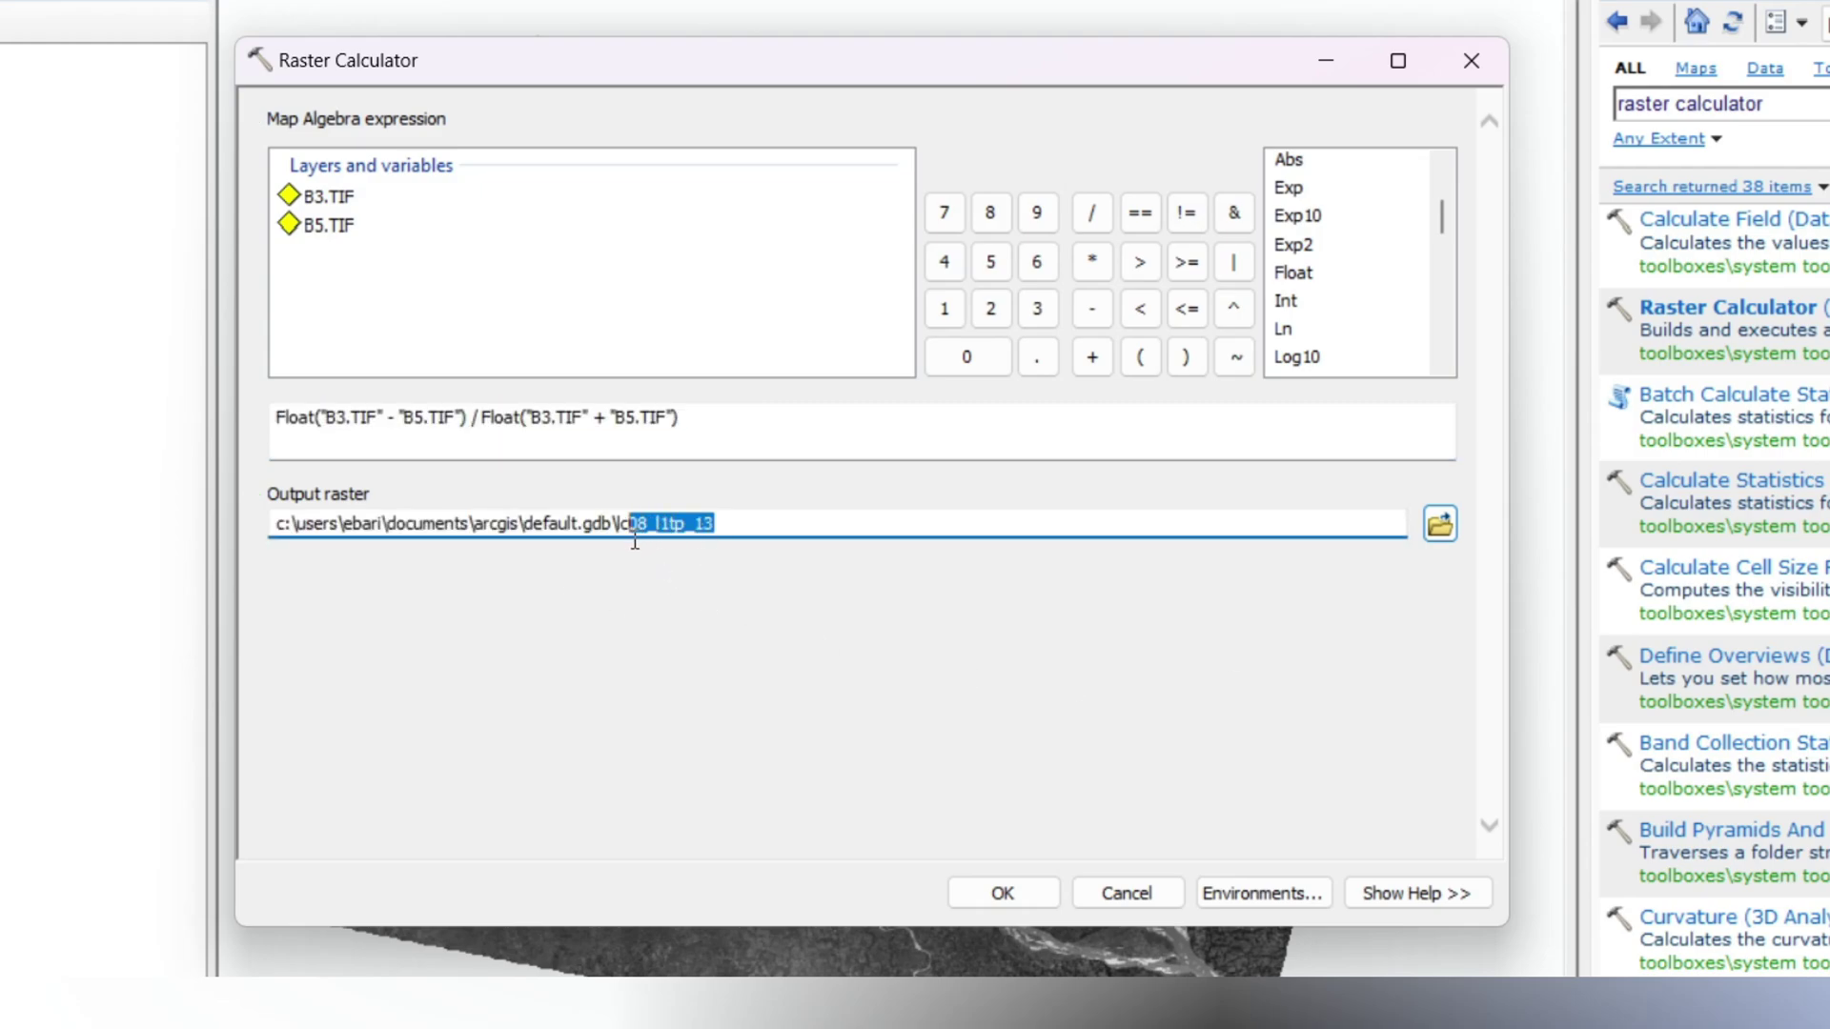
left_click_drag(721, 527, 618, 529)
type("NDWI")
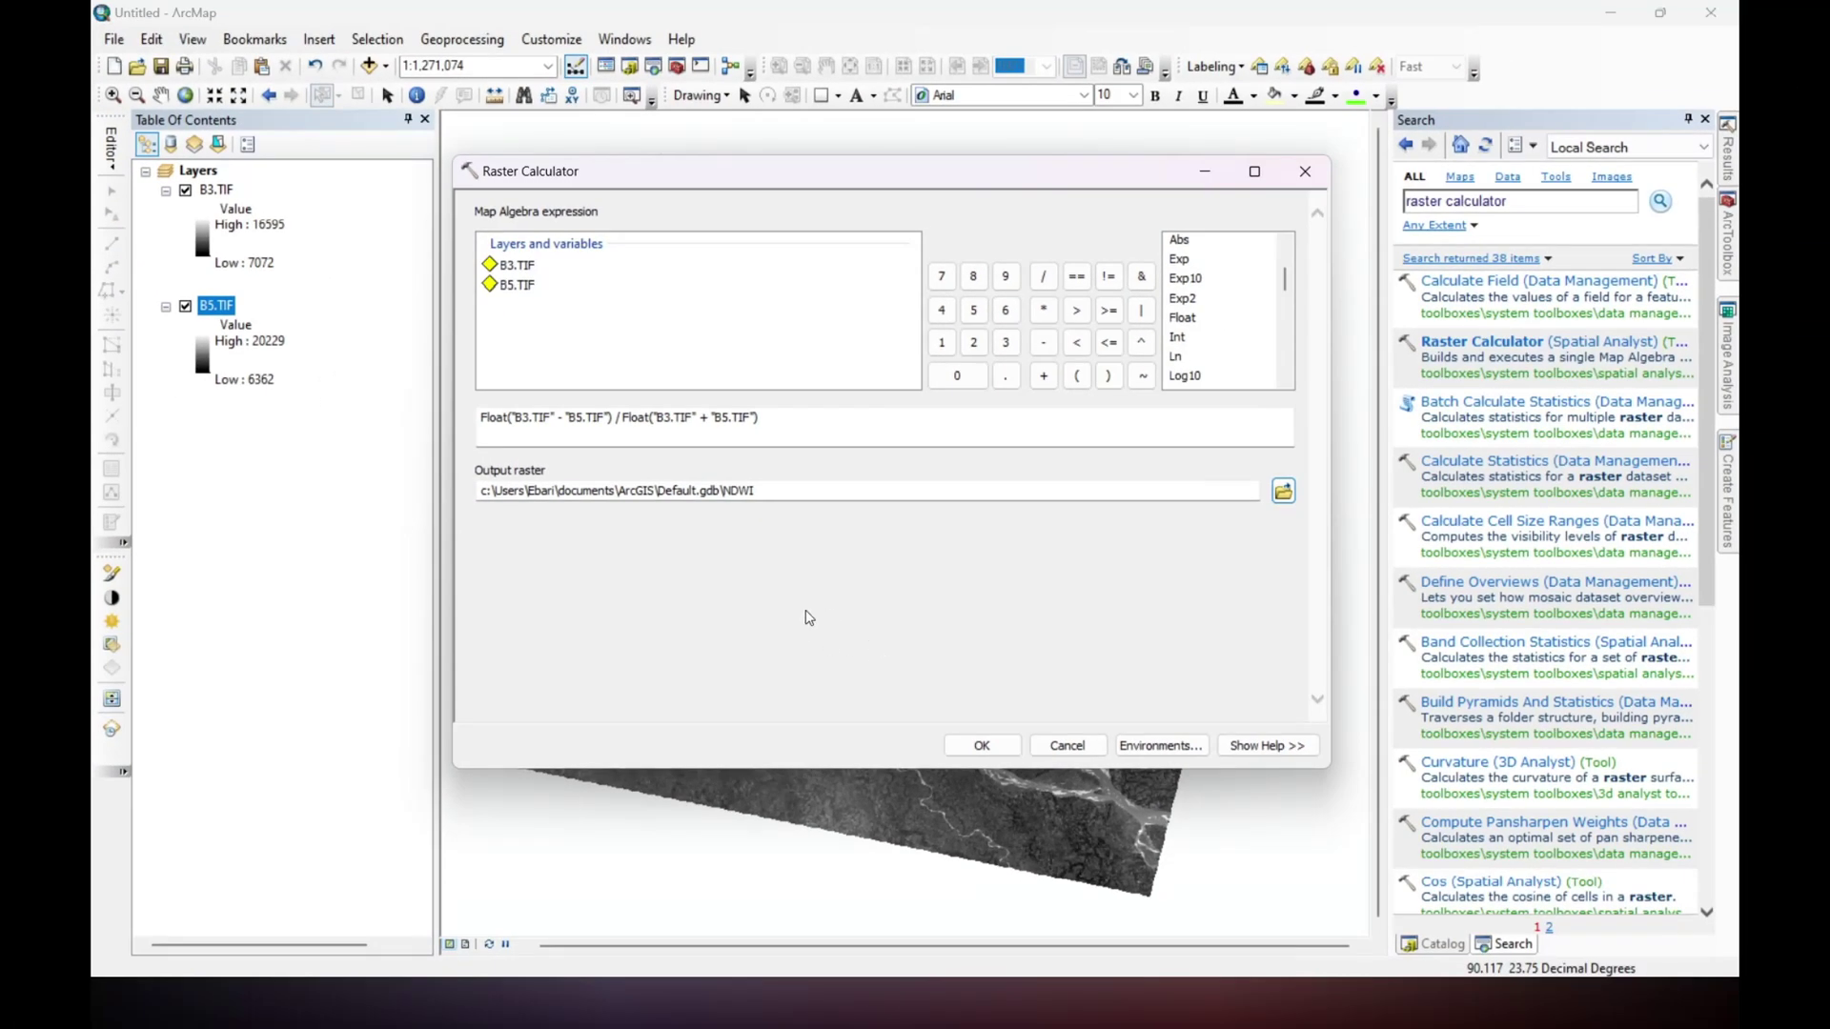
left_click(979, 747)
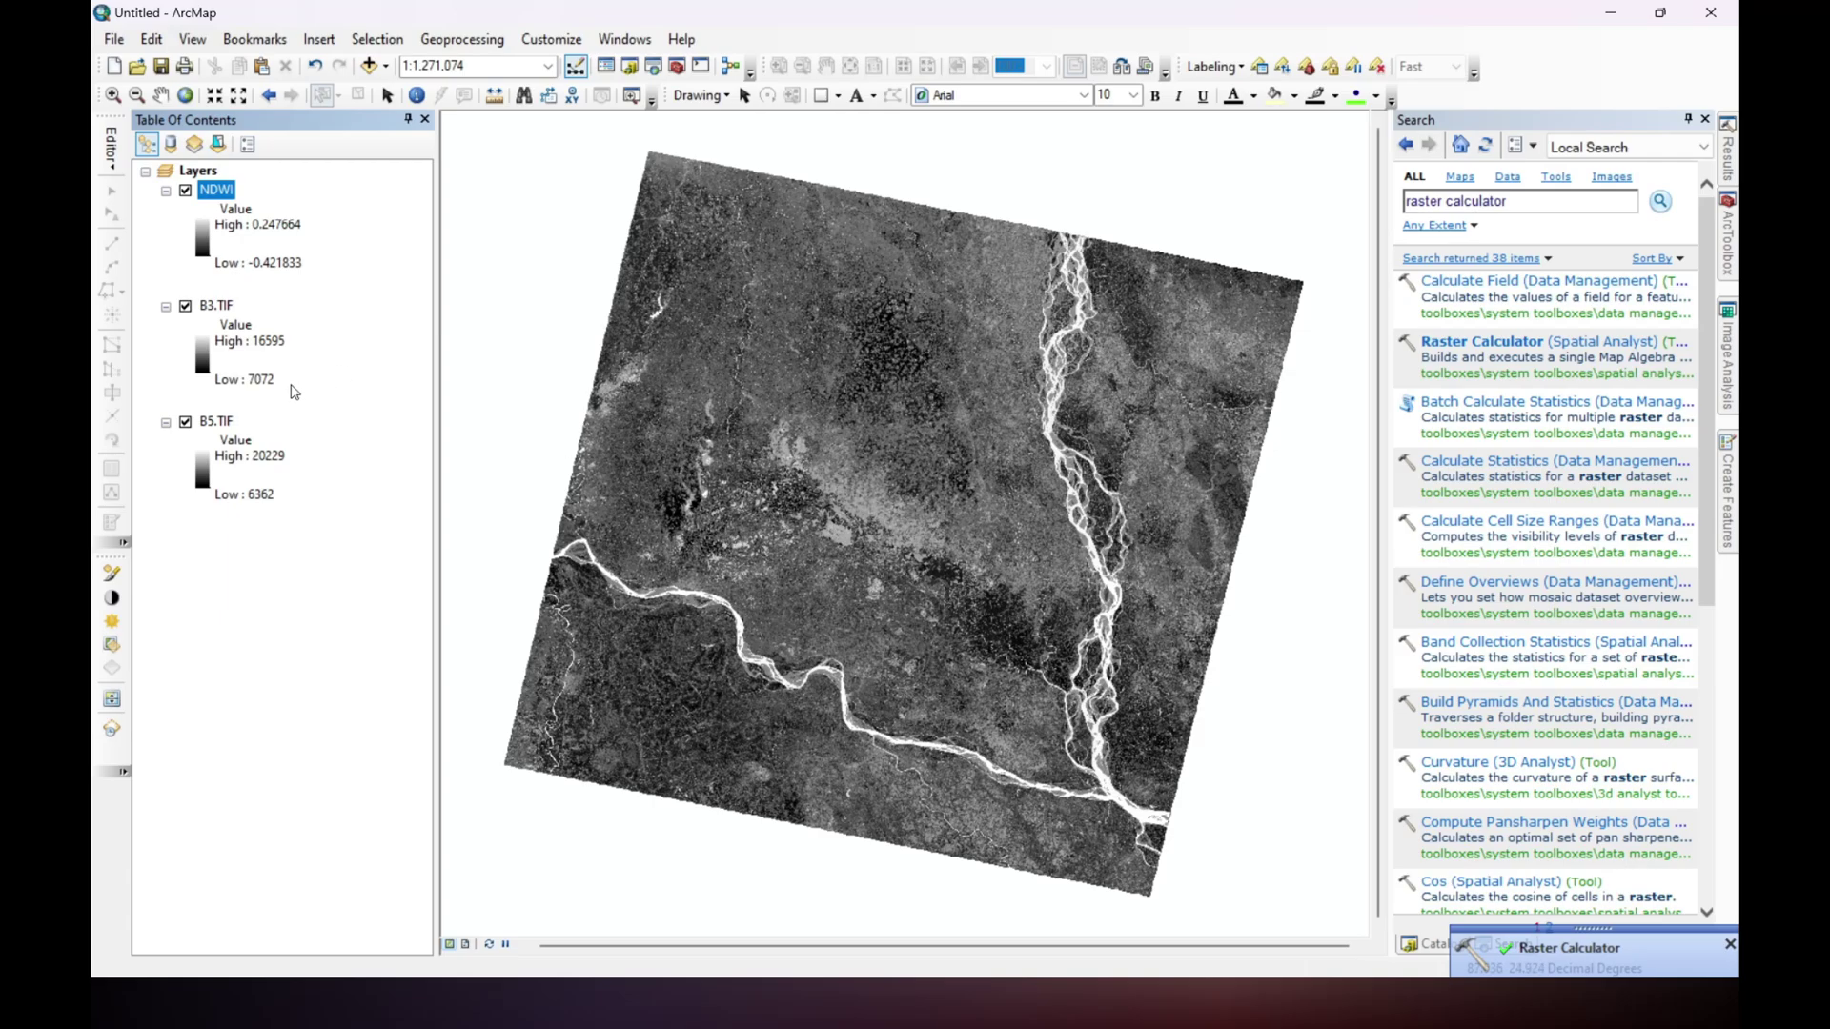
Apply the rainbow colour ramp to the NDWI layer's legend.
left_click(204, 243)
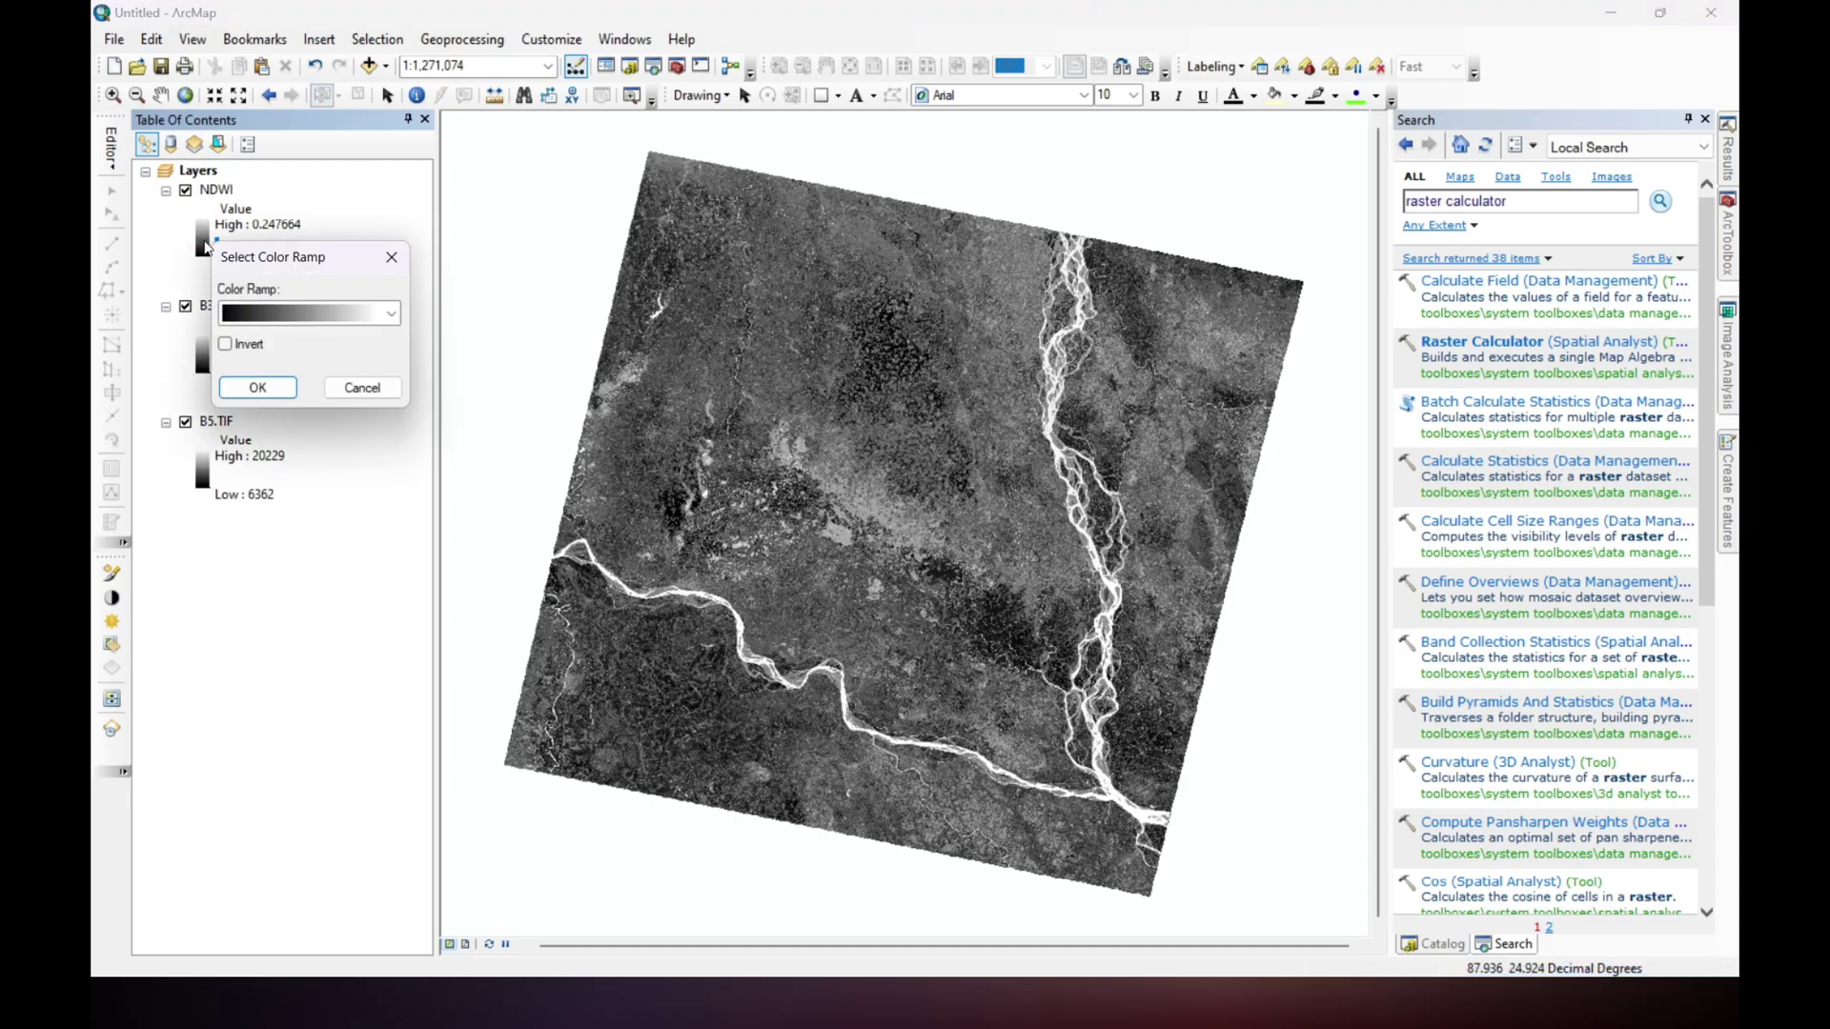
left_click(387, 316)
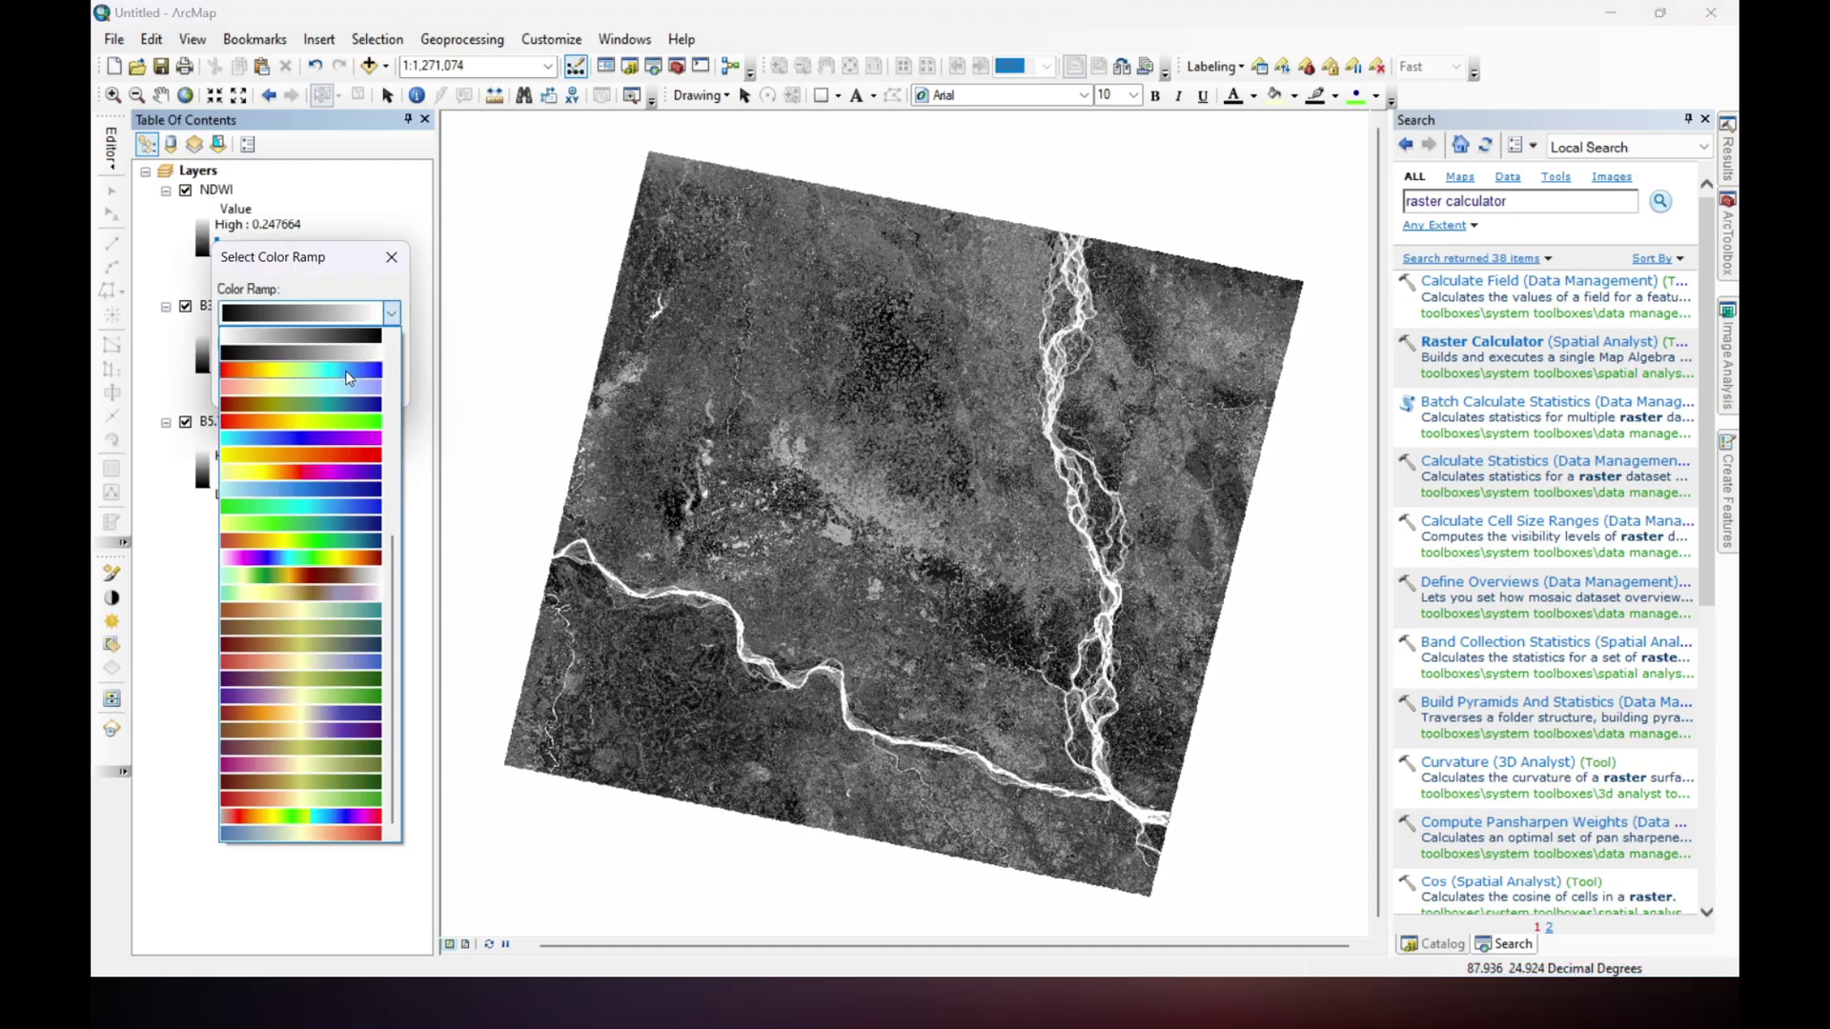
left_click(346, 376)
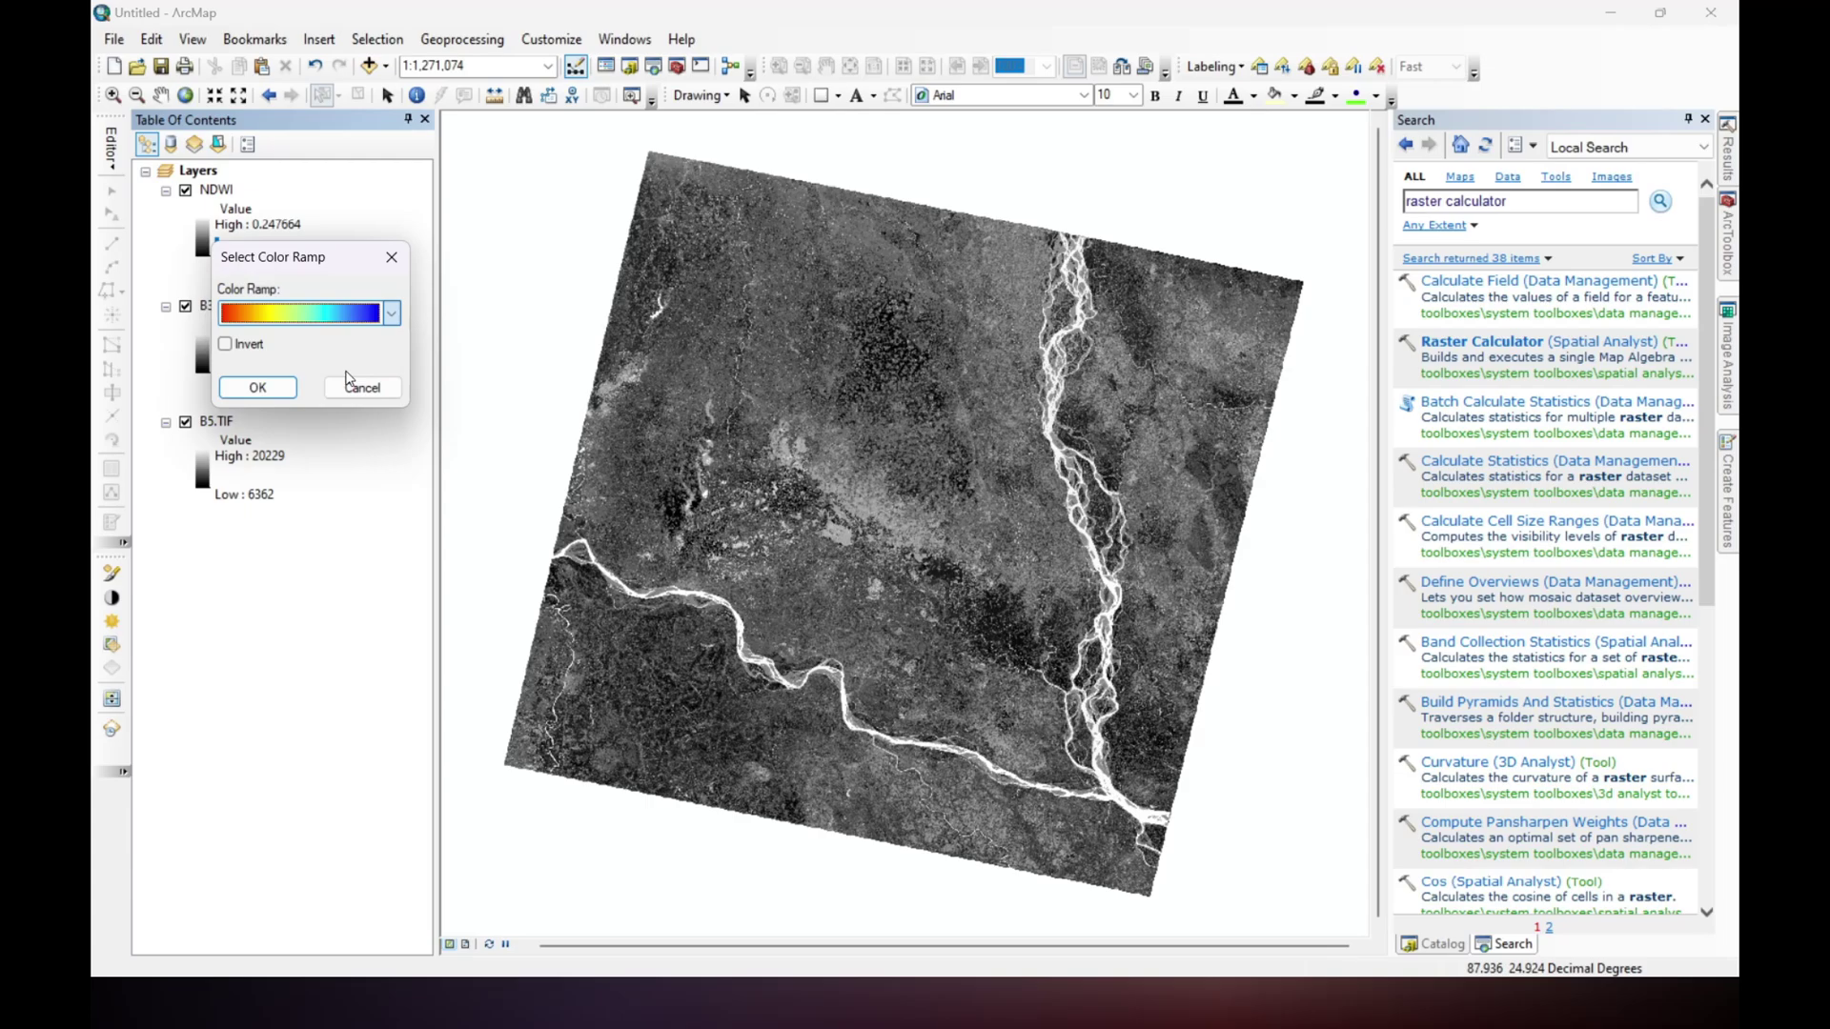
left_click(284, 387)
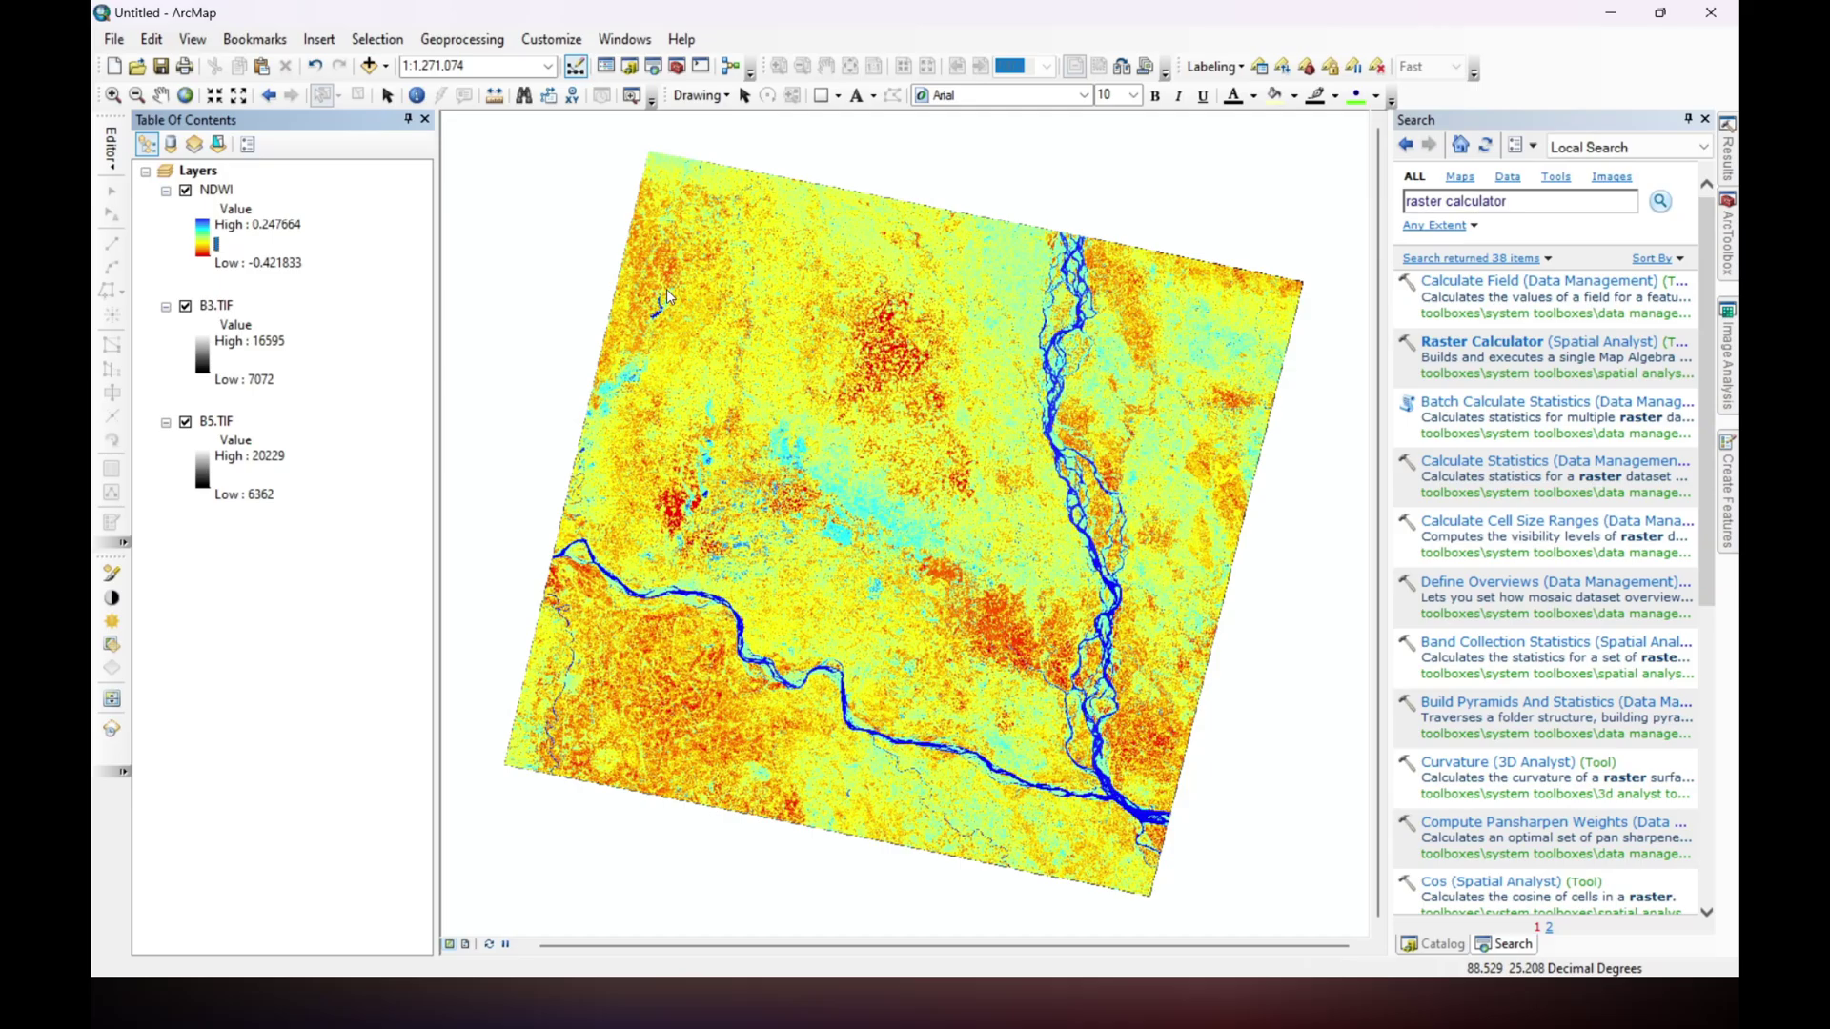
scroll(666, 290, "up", 3)
scroll(668, 343, "up", 2)
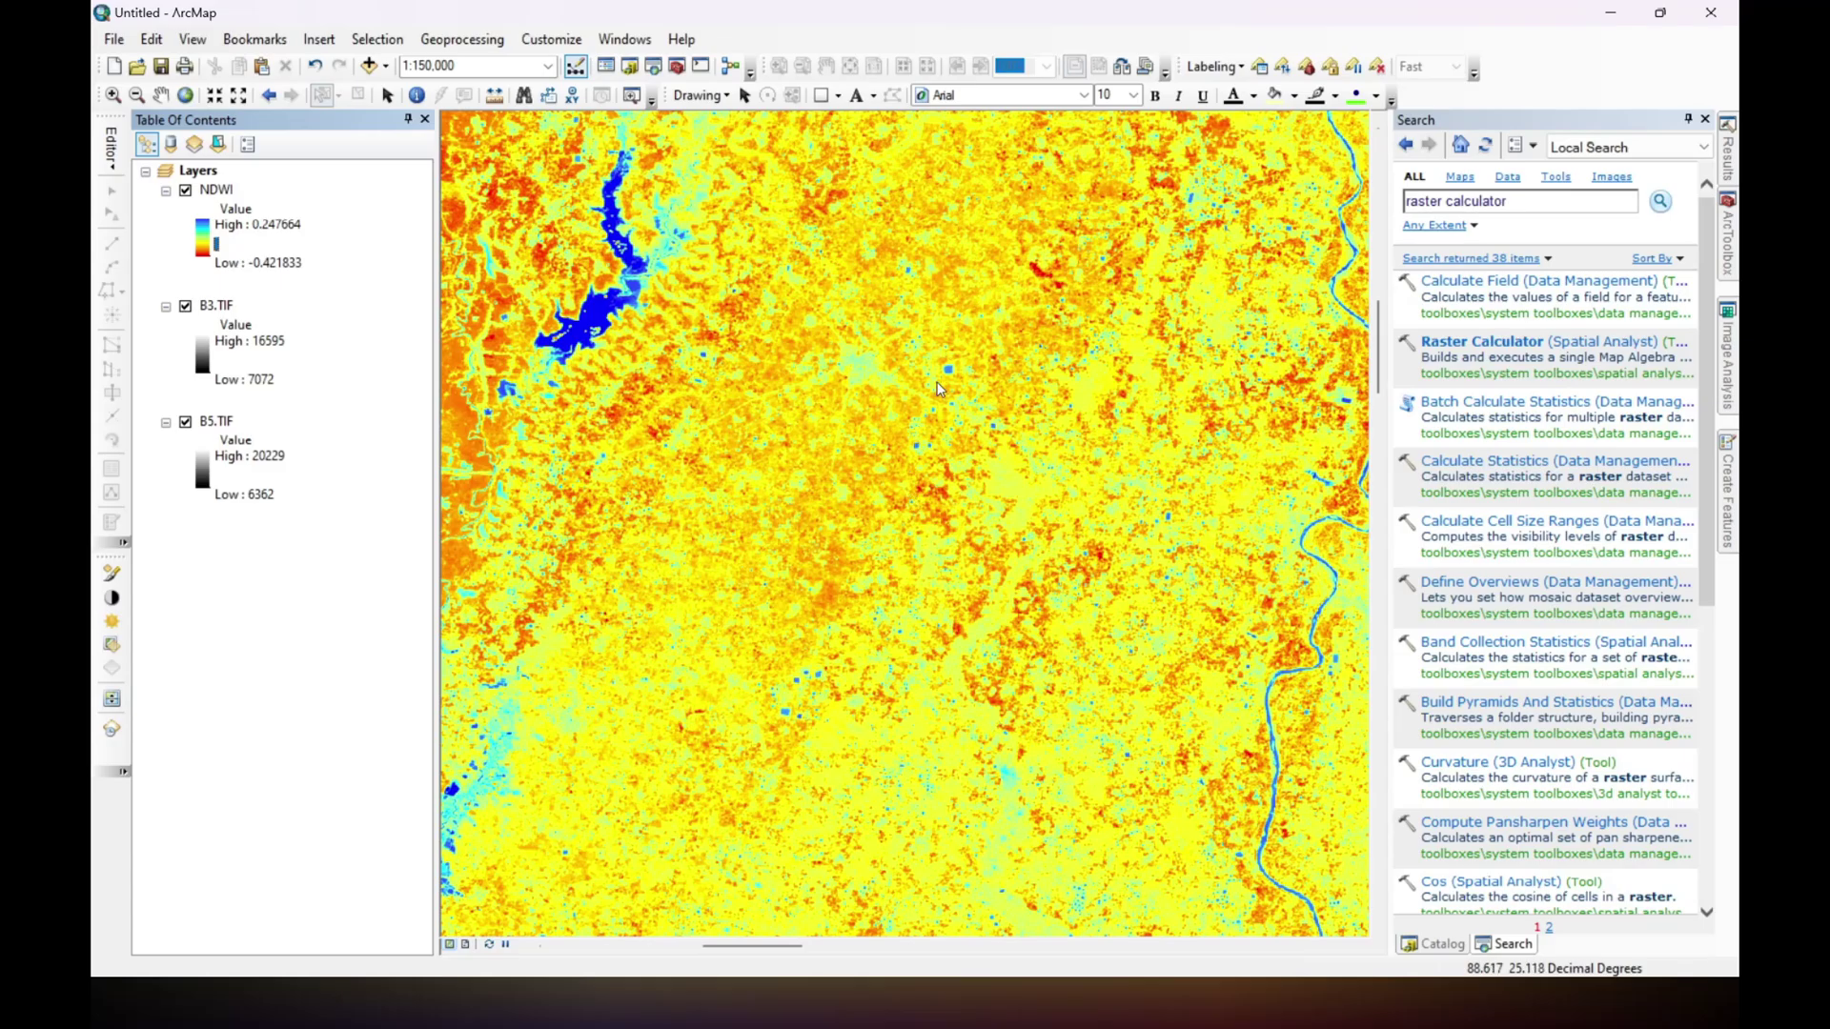
scroll(931, 468, "up", 3)
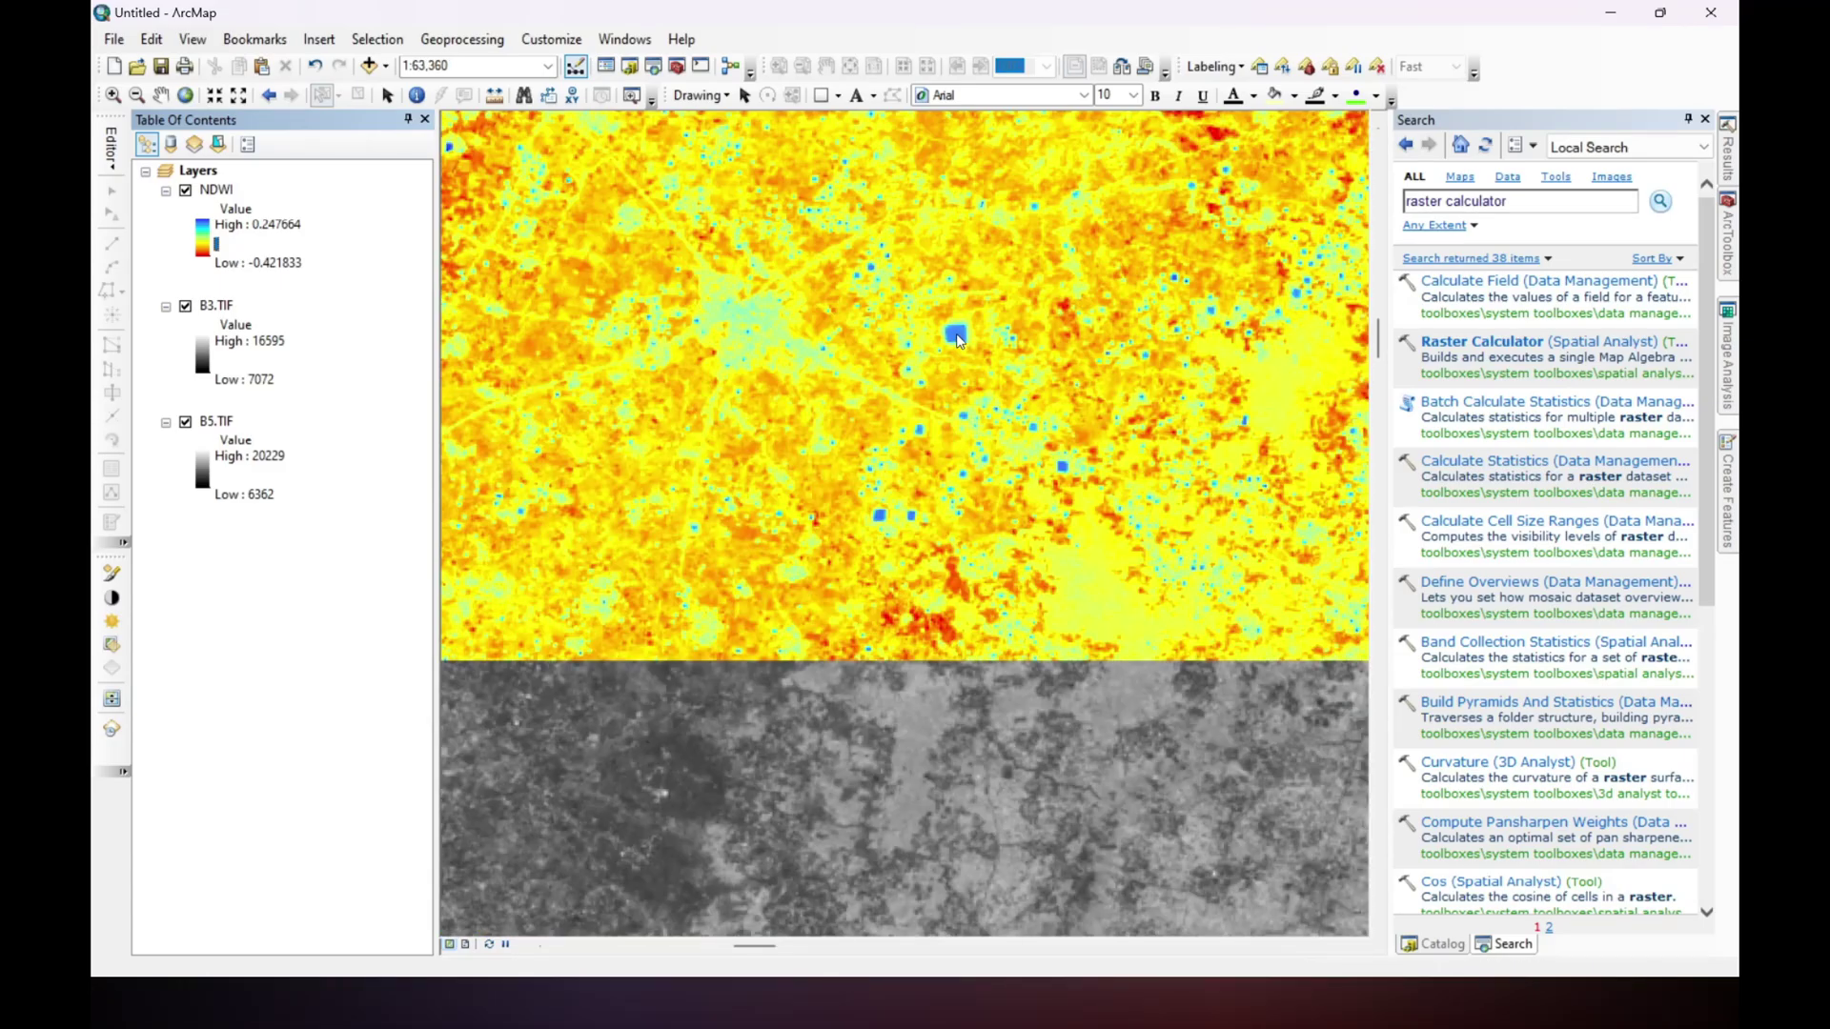
scroll(931, 559, "down", 3)
scroll(932, 559, "down", 2)
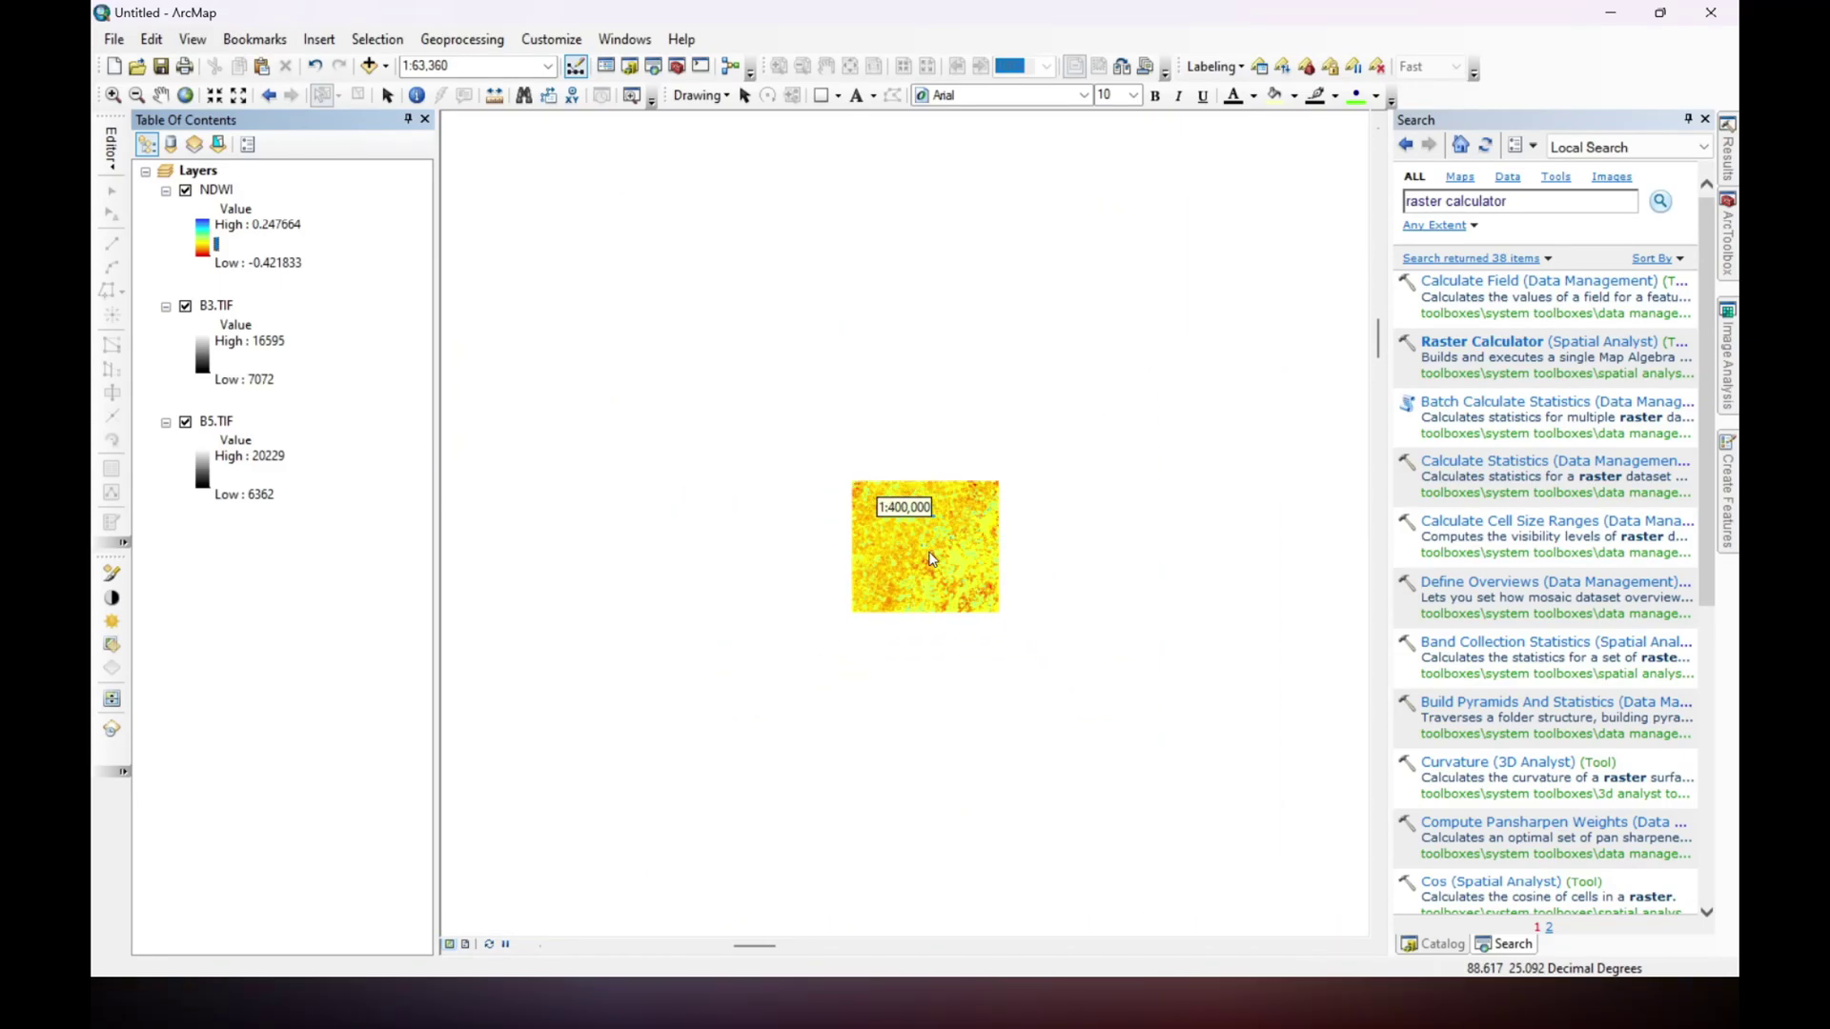
scroll(756, 502, "down", 3)
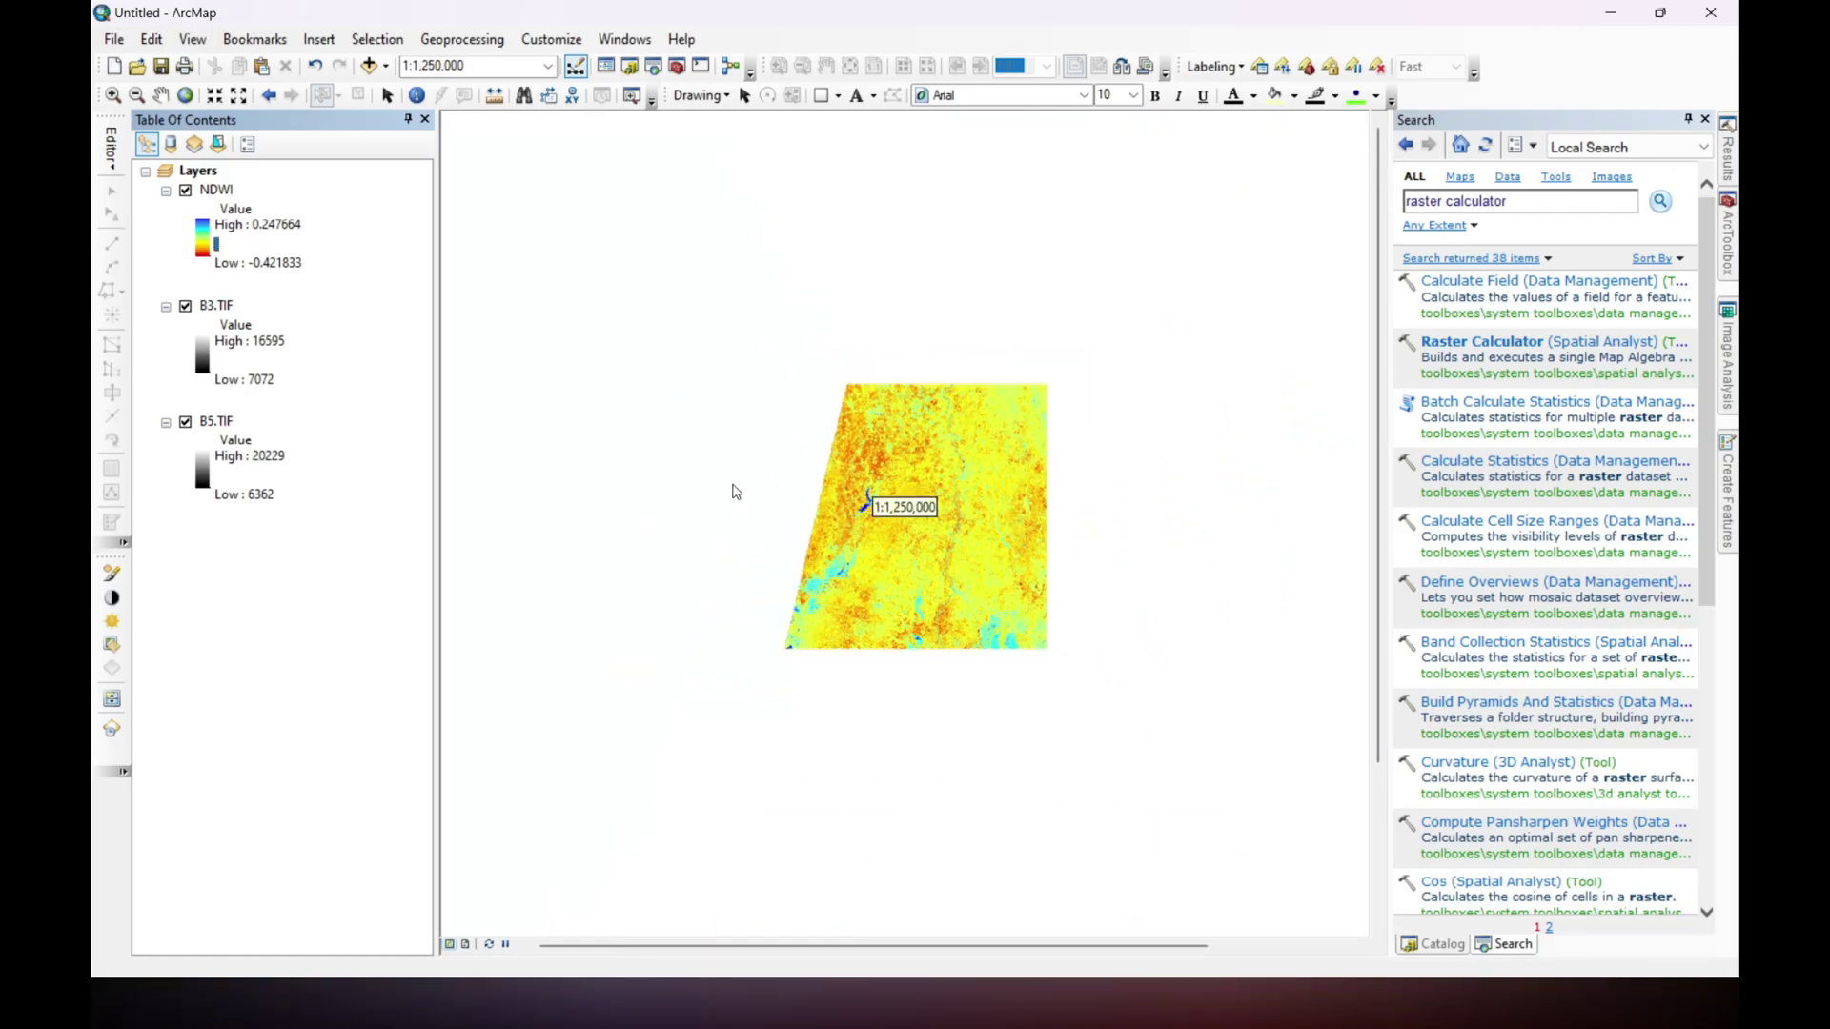
Pan to centre the full NDWI scene and reopen its colour ramp list.
left_click(161, 94)
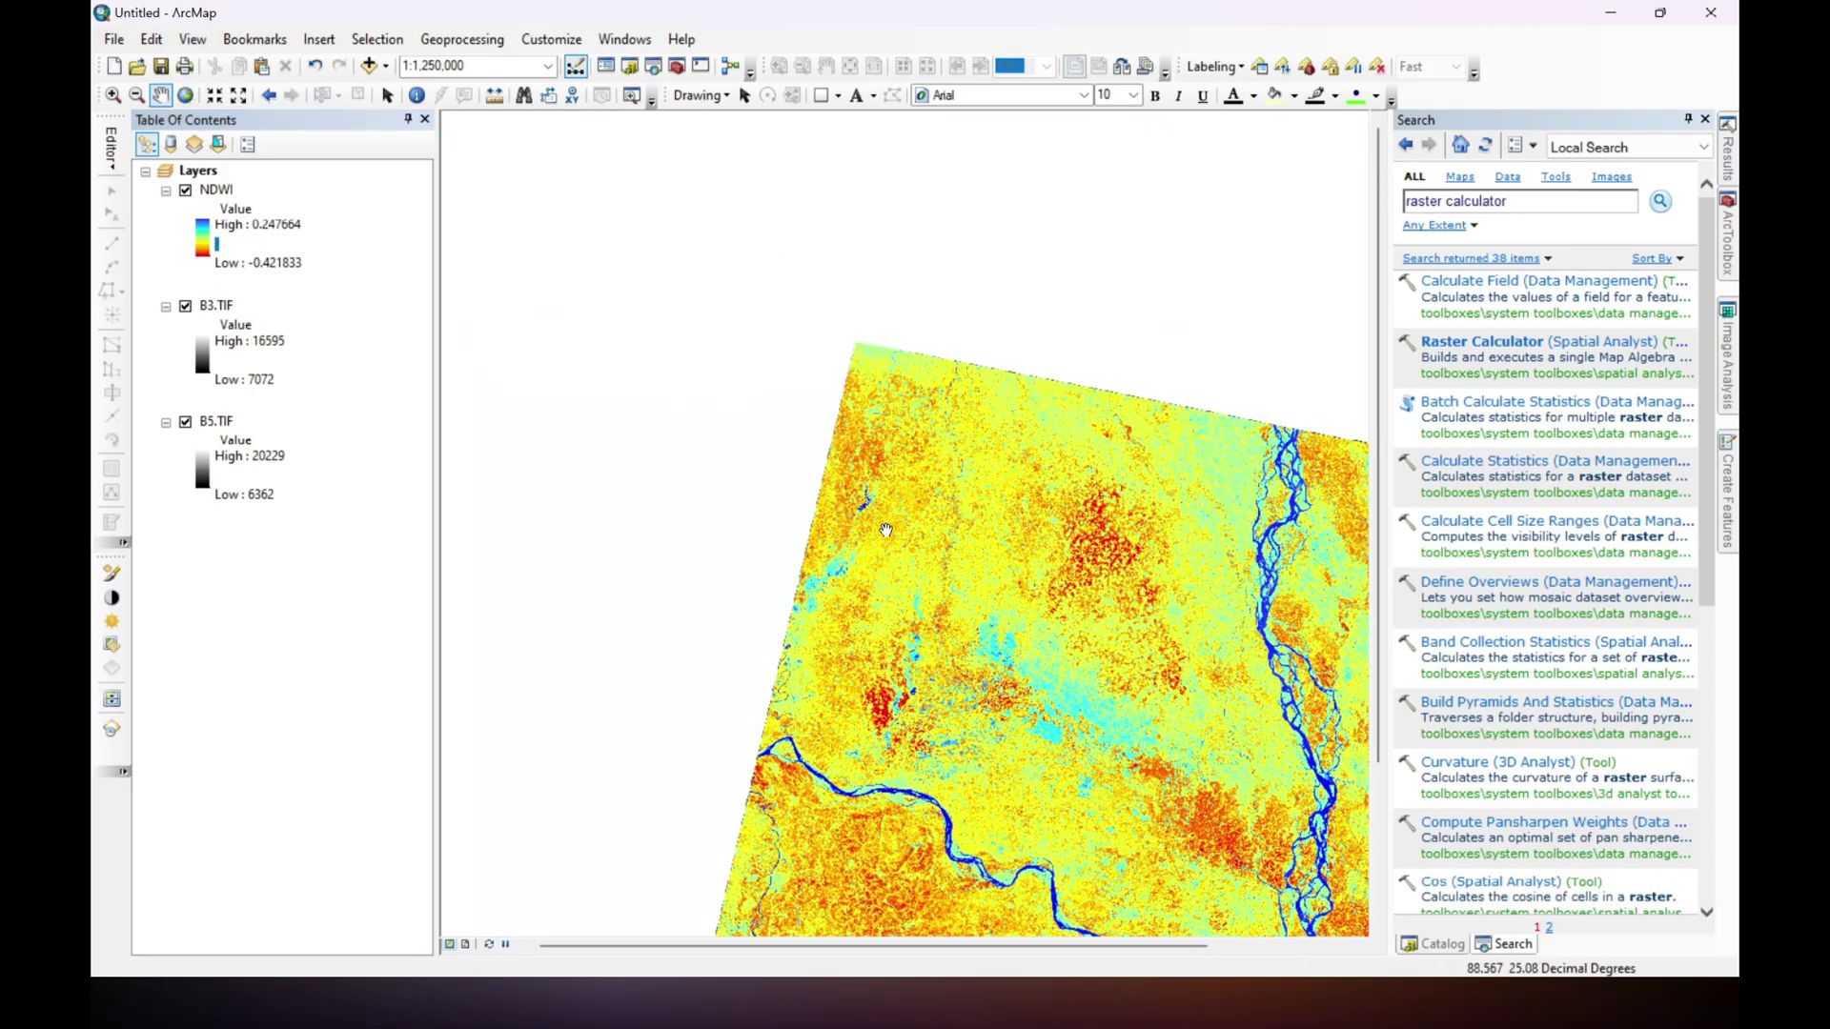
left_click_drag(1003, 613, 623, 327)
left_click_drag(882, 473, 1065, 558)
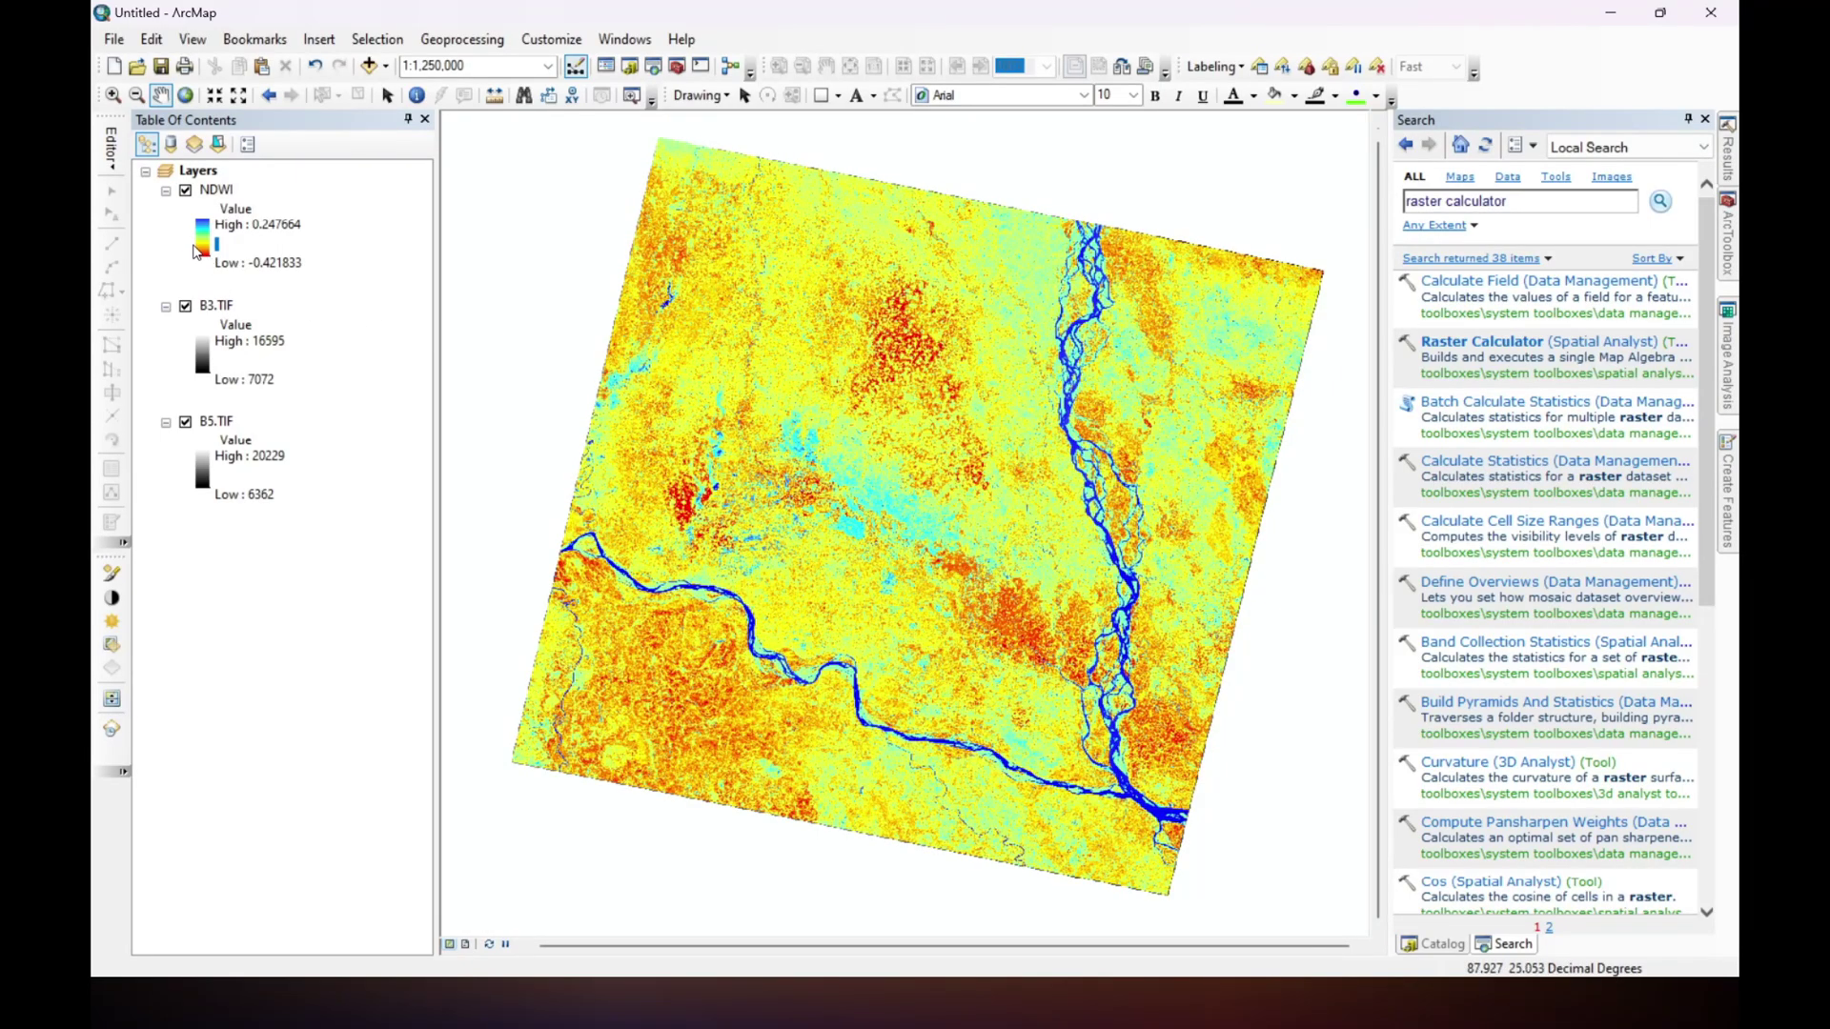
left_click(202, 249)
left_click(388, 318)
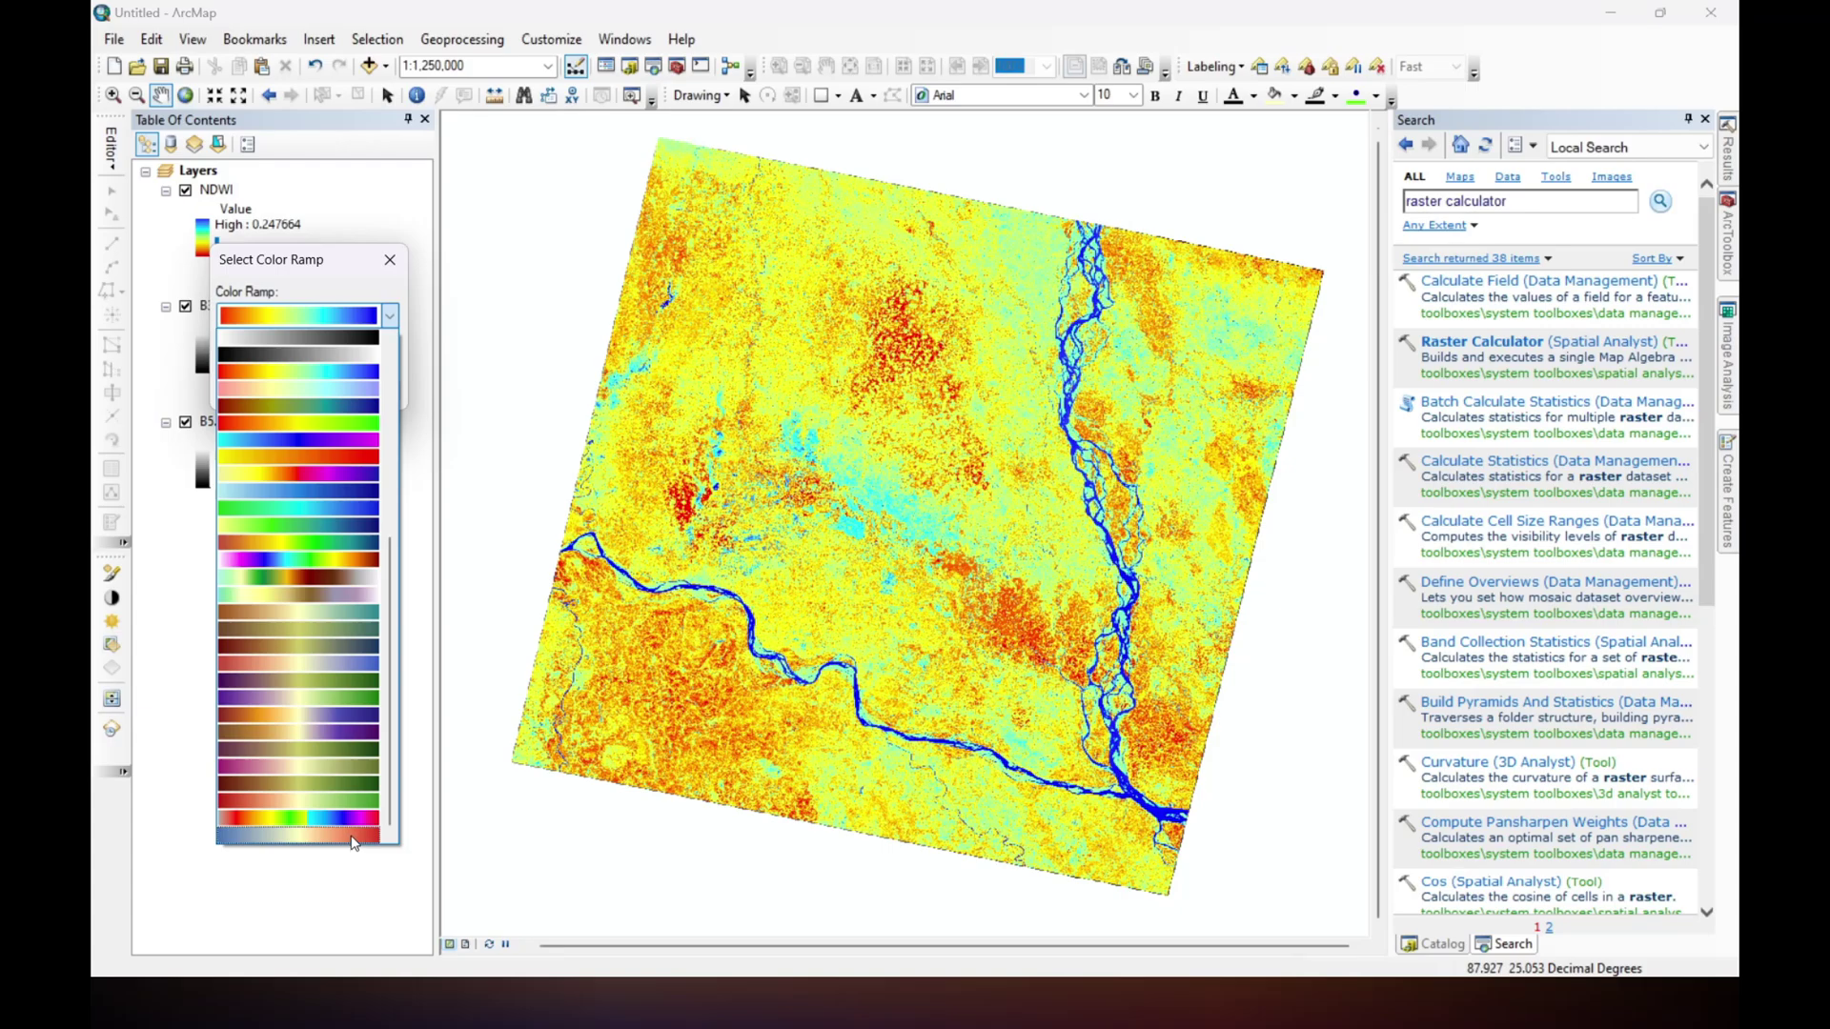
Apply the red-yellow-blue ramp, inverted, to the NDWI layer.
left_click(353, 842)
left_click(237, 352)
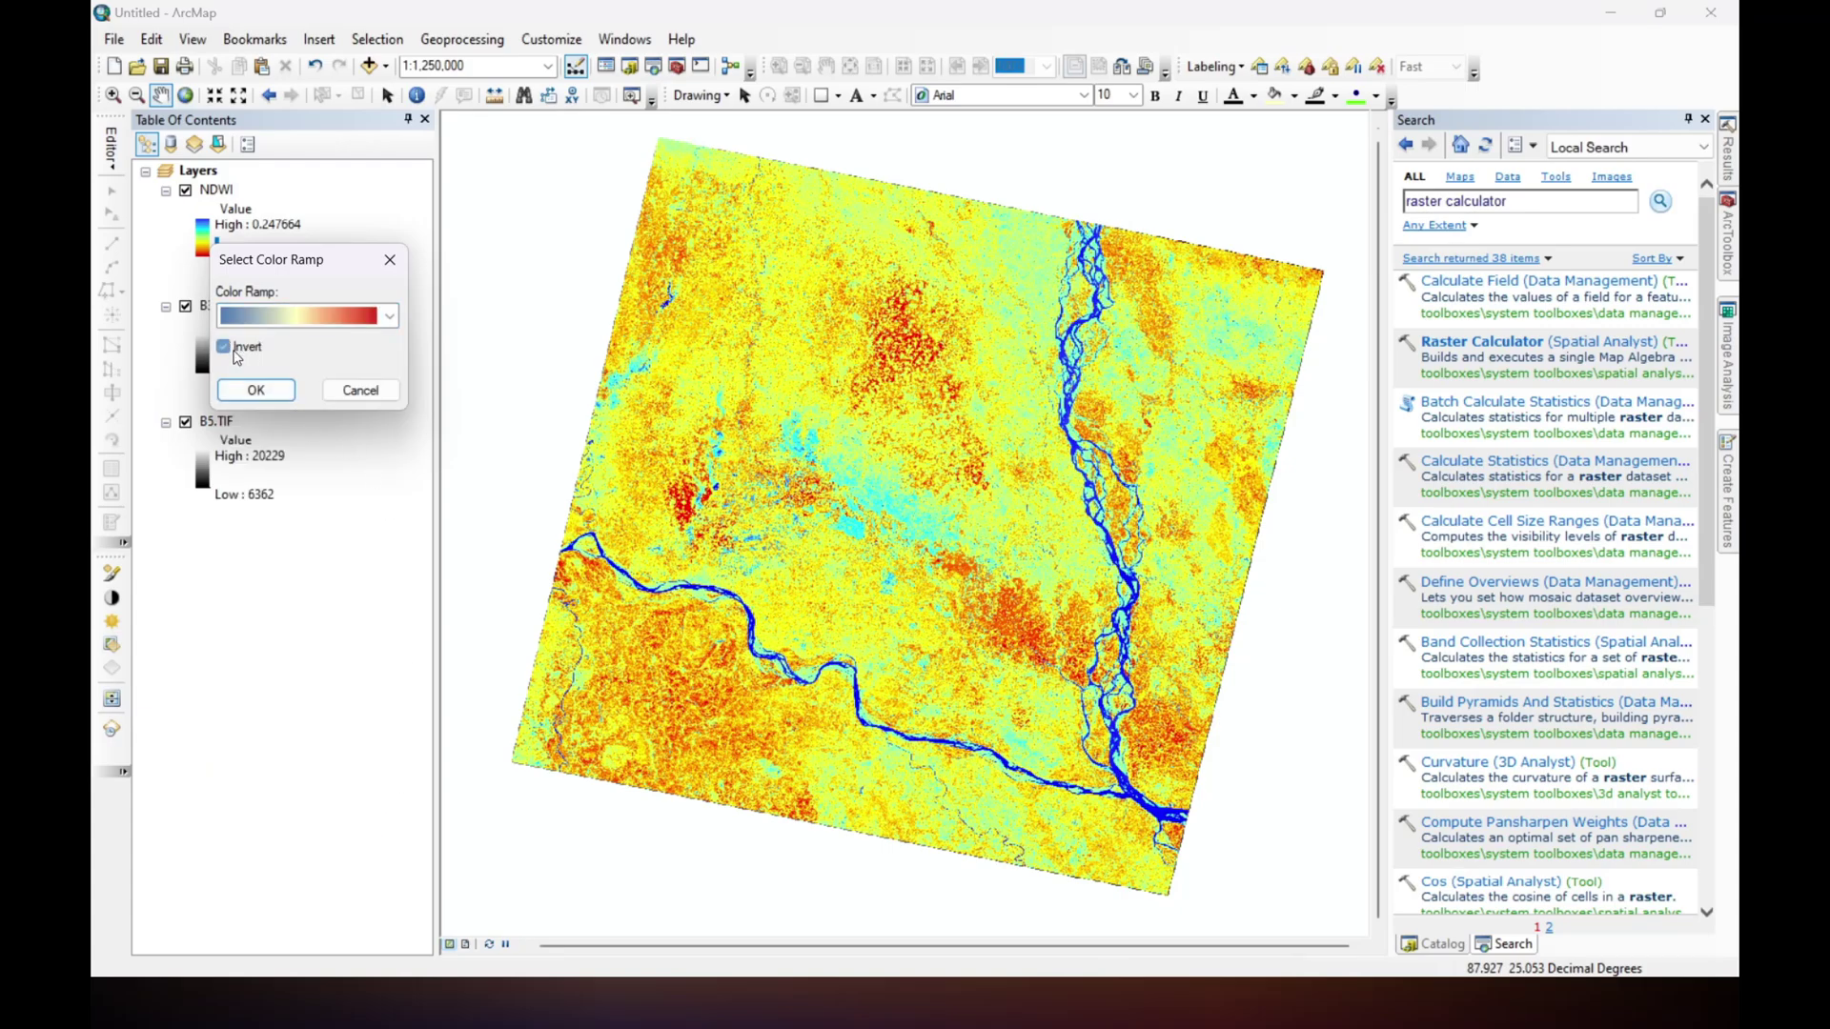
left_click(247, 392)
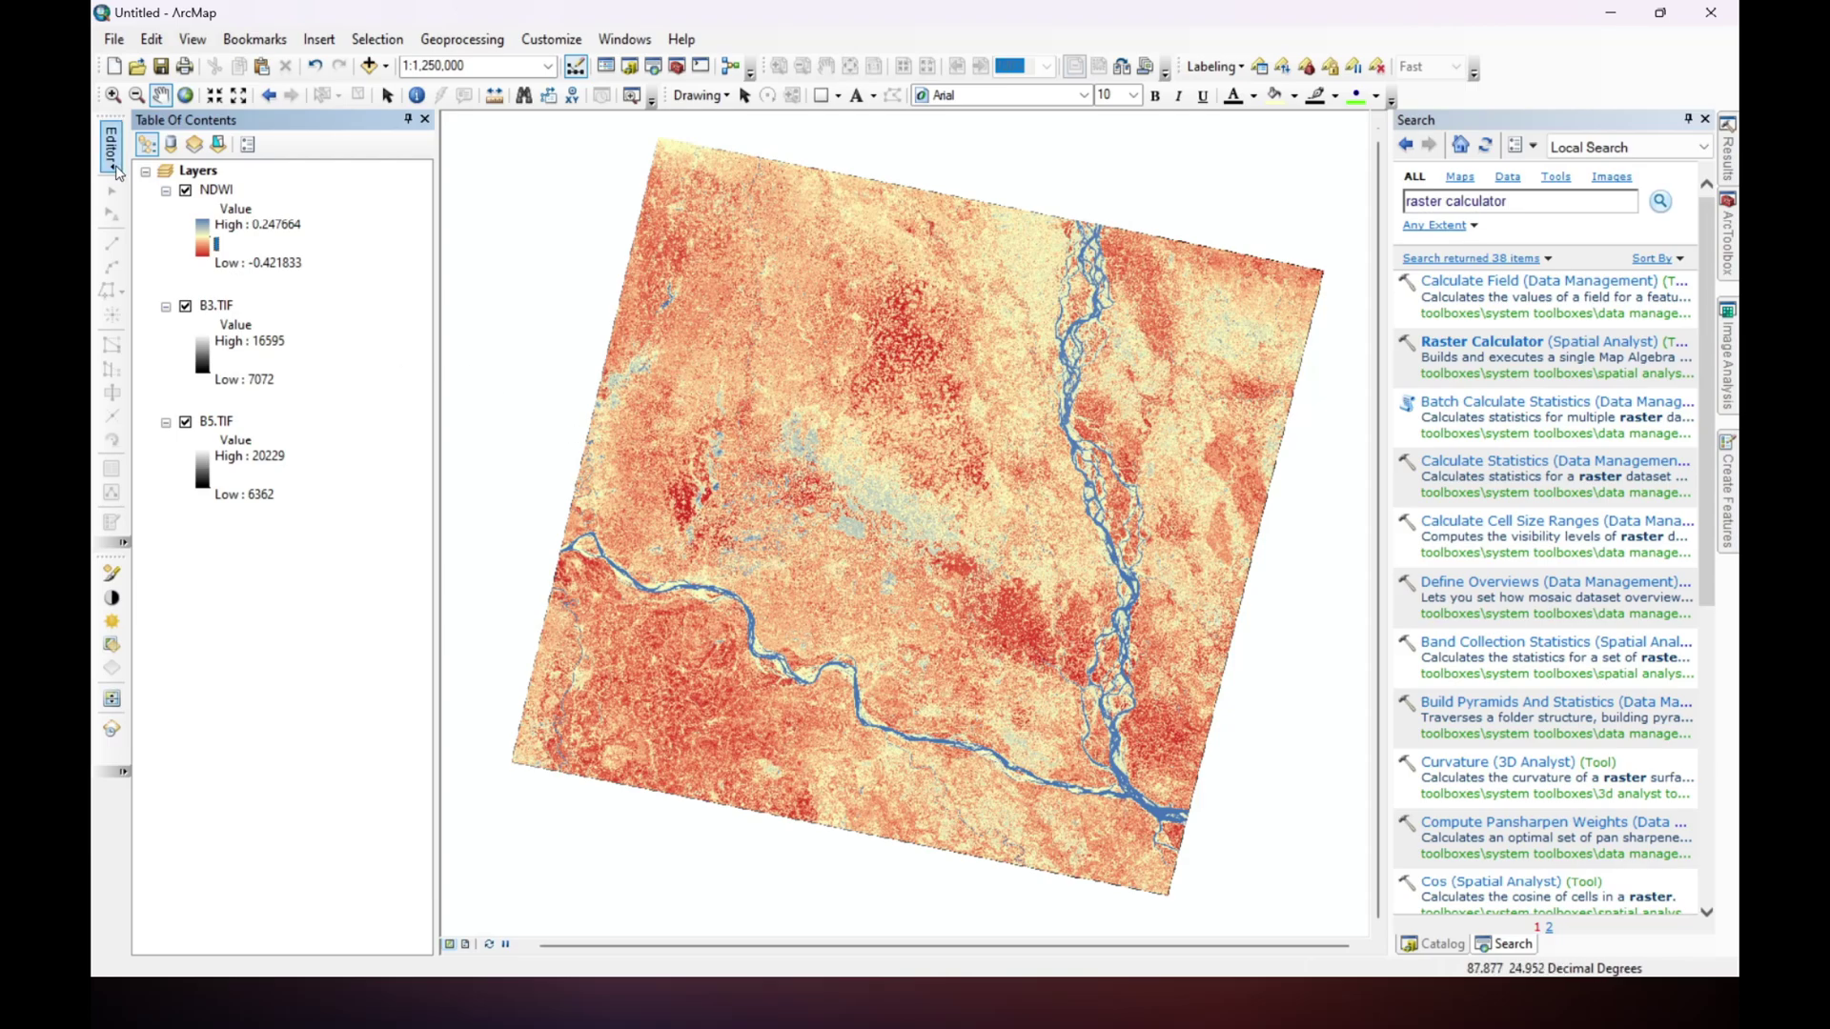
Switch off the B3.TIF and B5.TIF layers and collapse their legends.
left_click(184, 307)
left_click(215, 422)
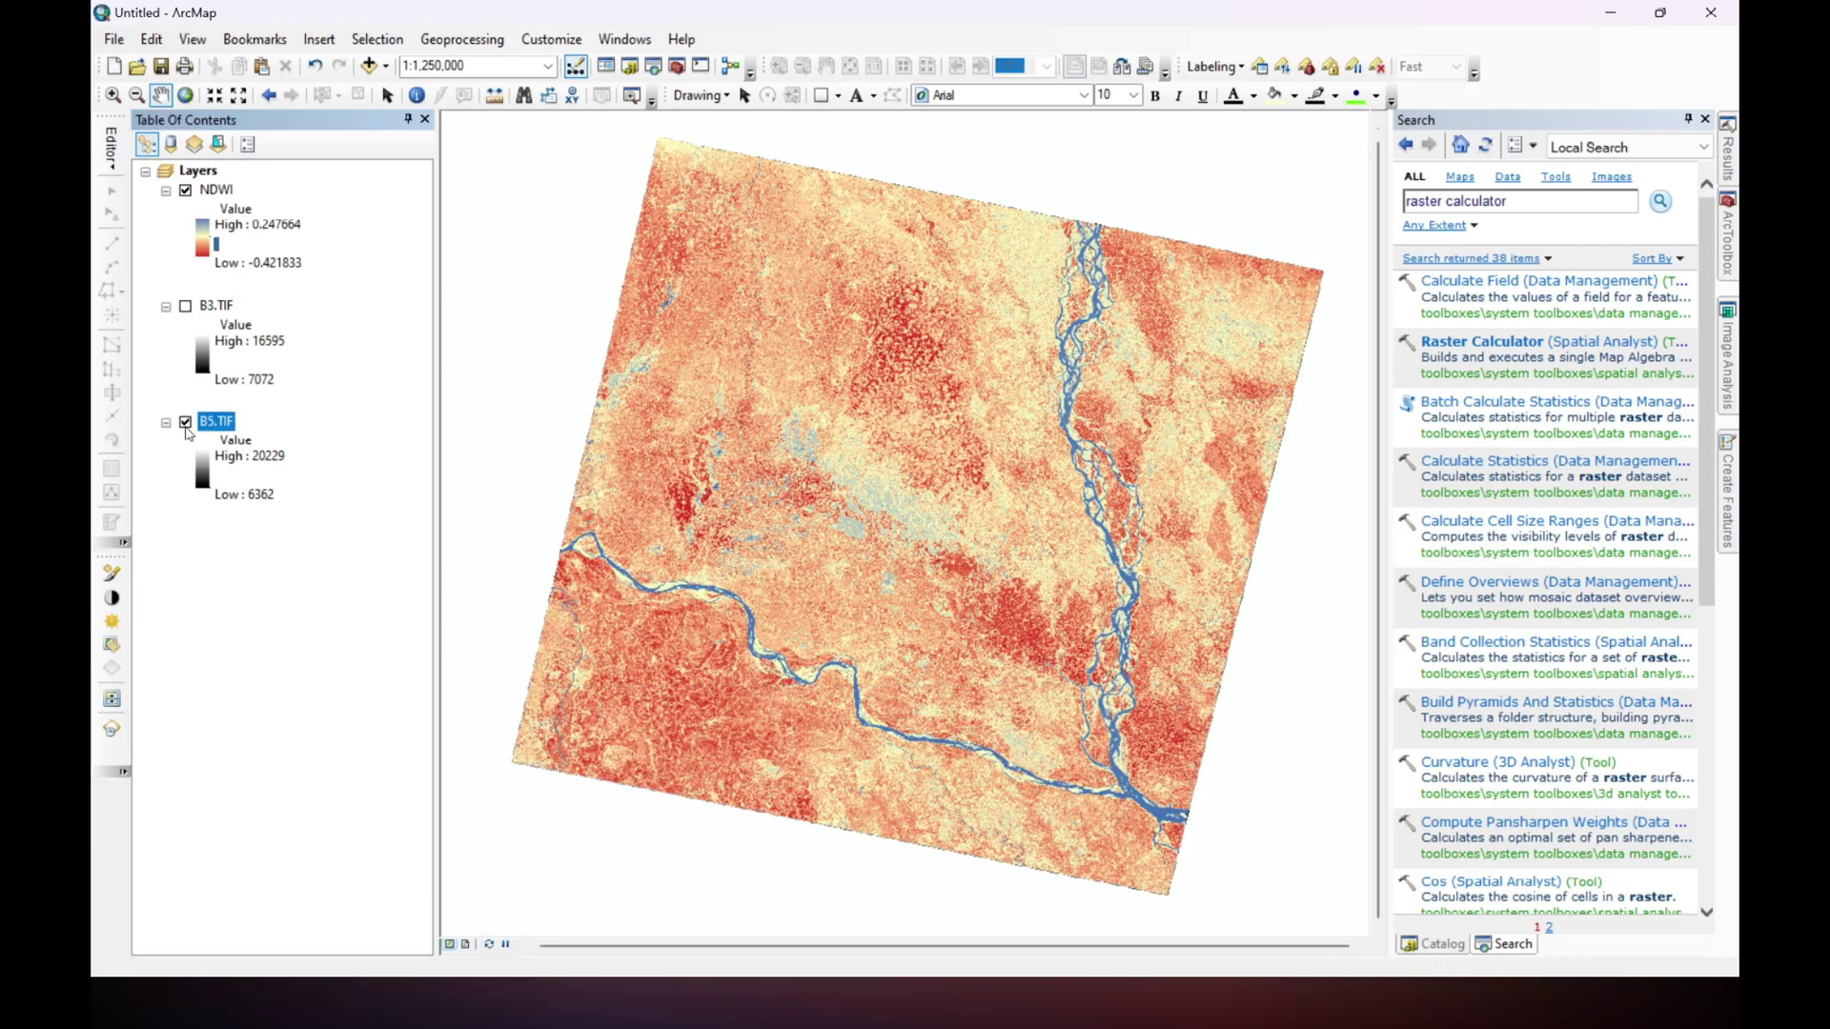
left_click(166, 306)
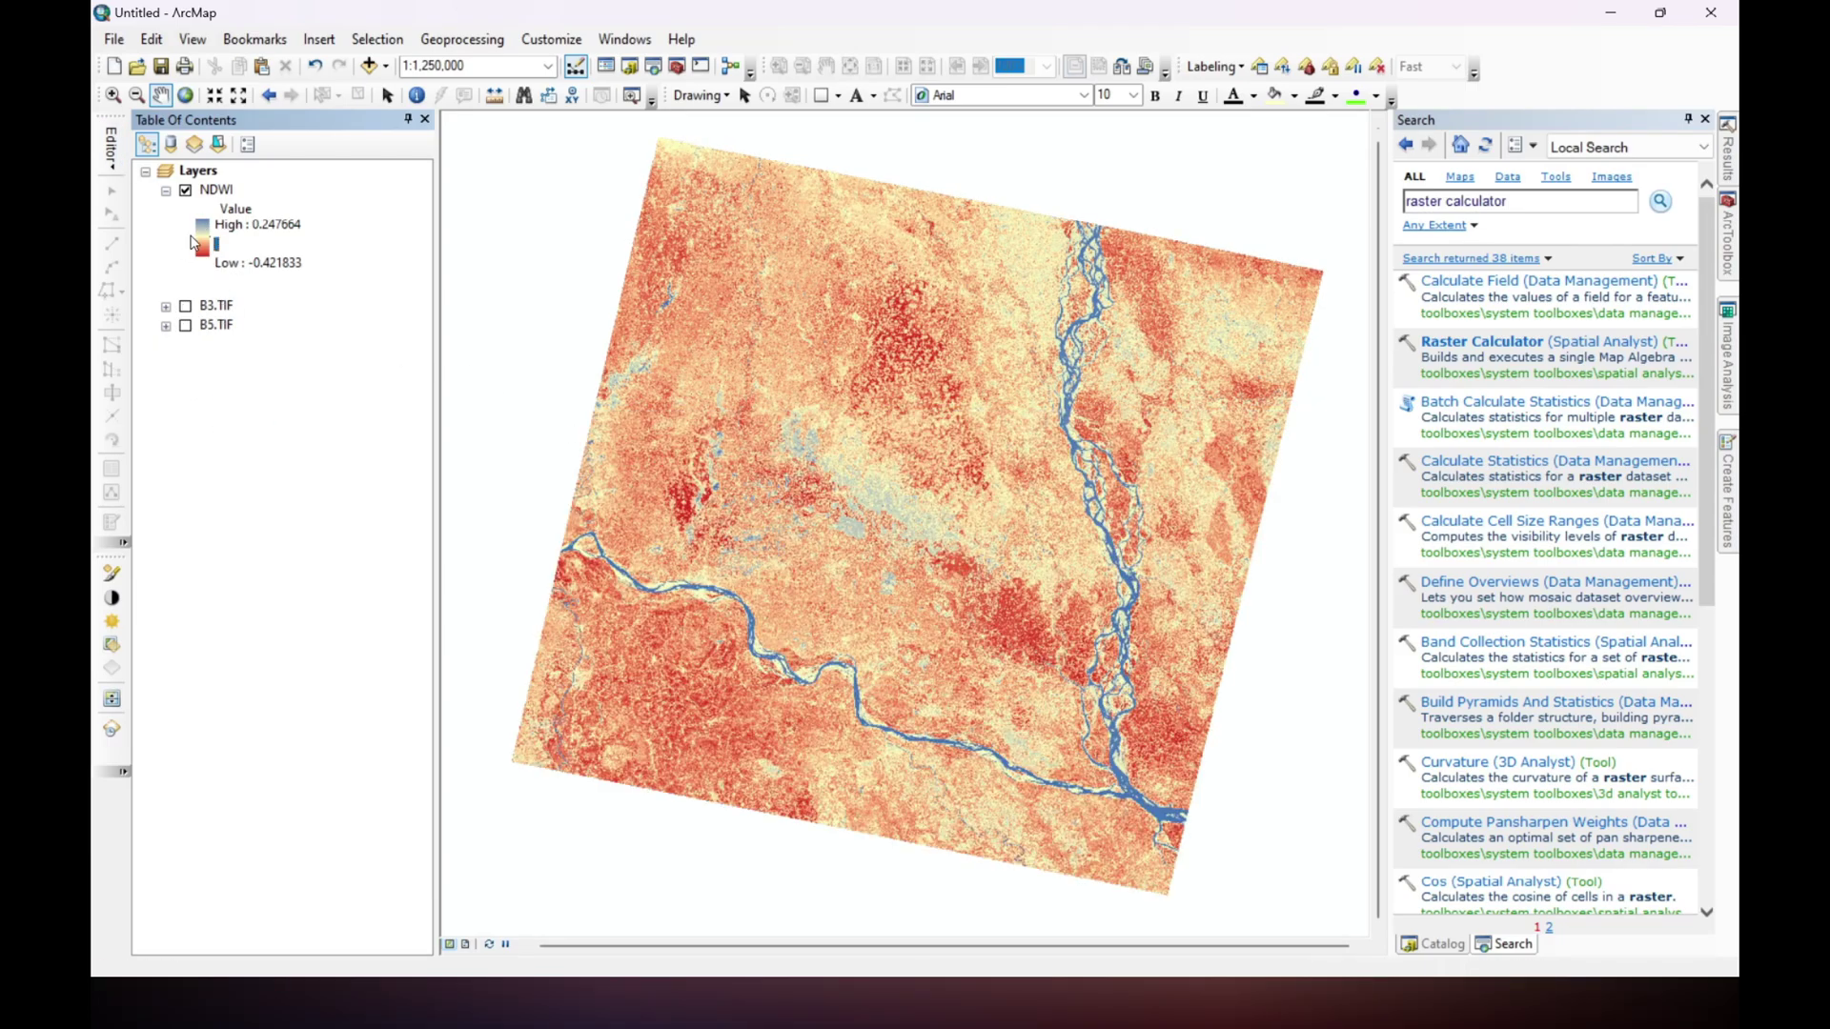
Set NDWI symbology to Classified with 3 classes in Layer Properties.
right_click(221, 193)
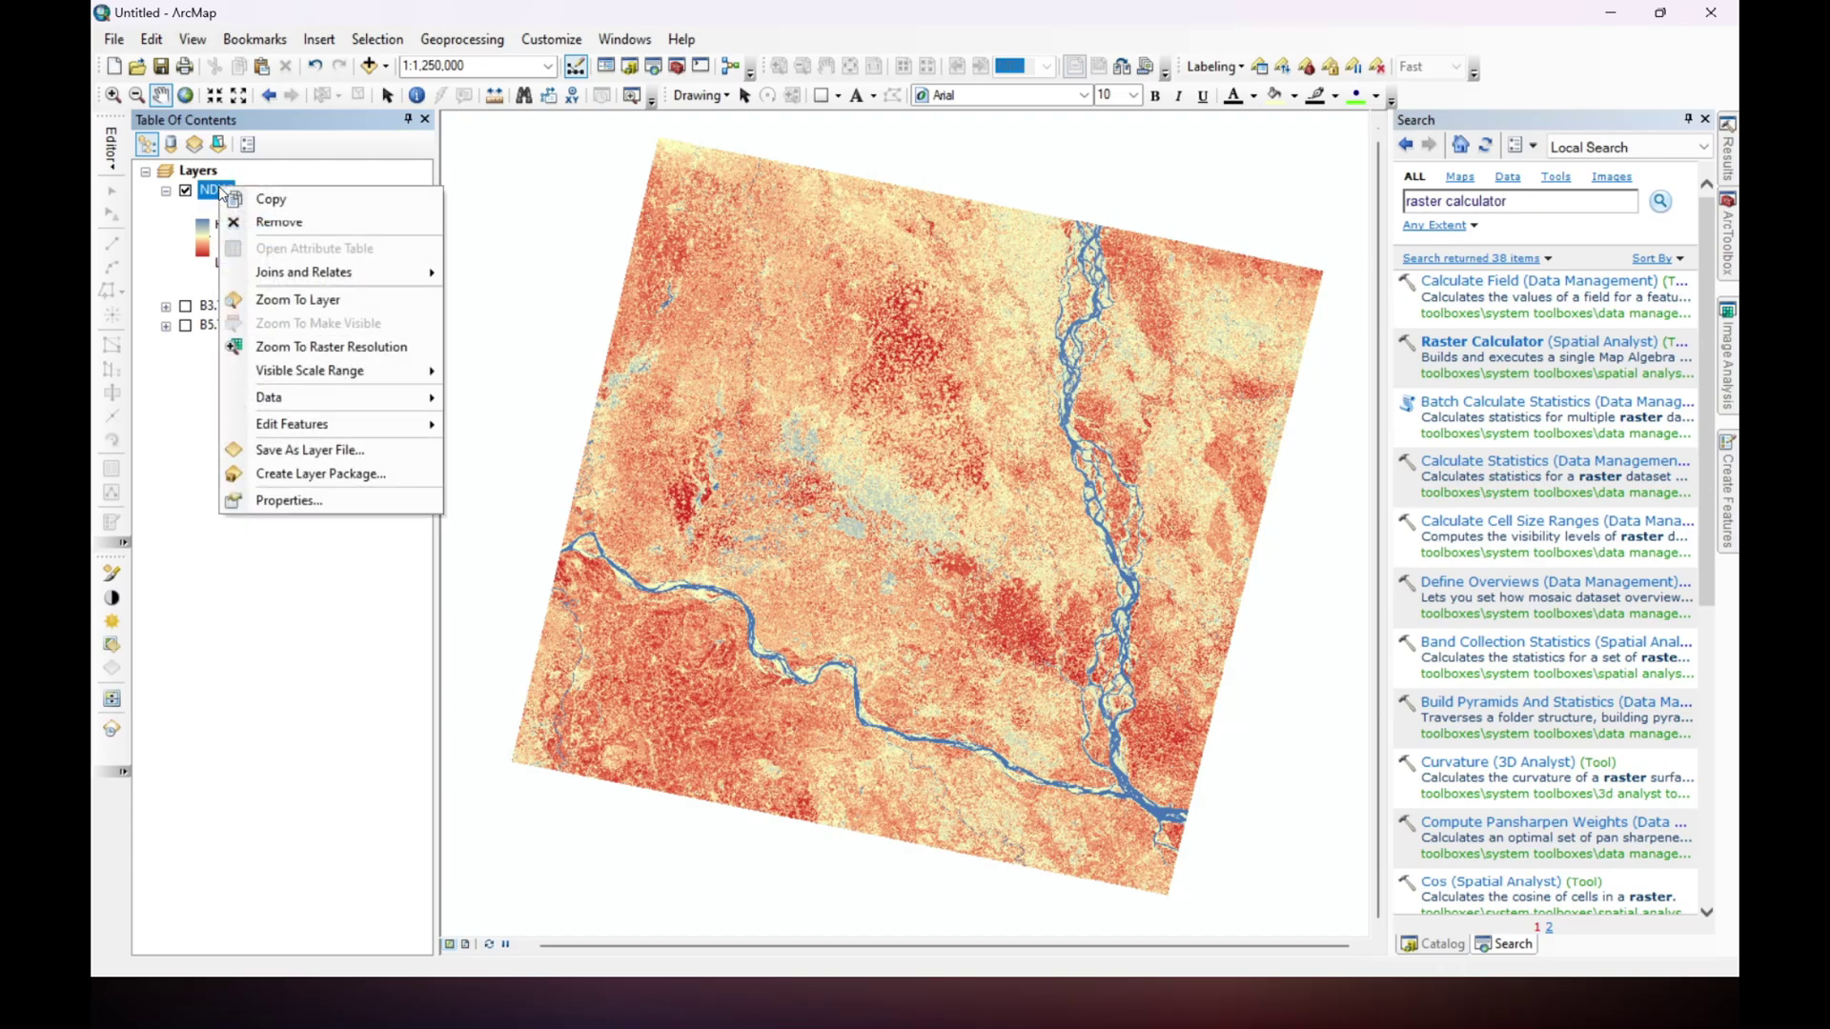
left_click(335, 500)
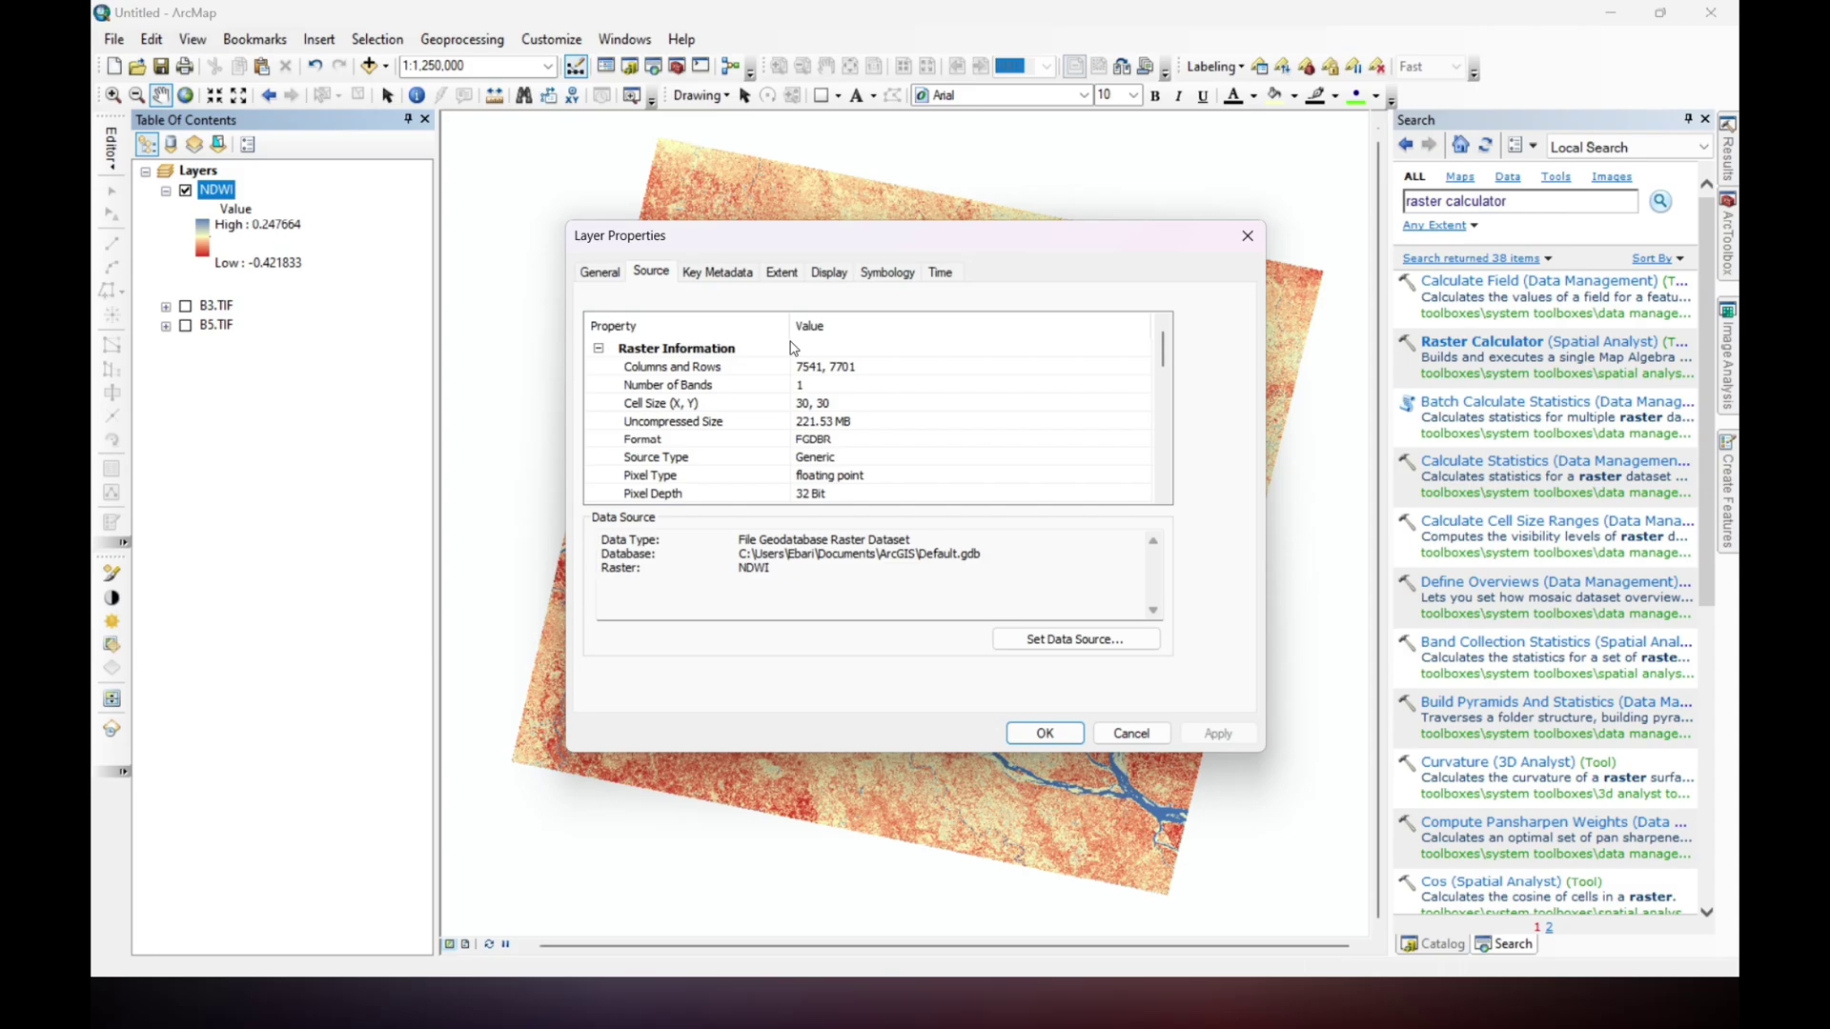
left_click(886, 273)
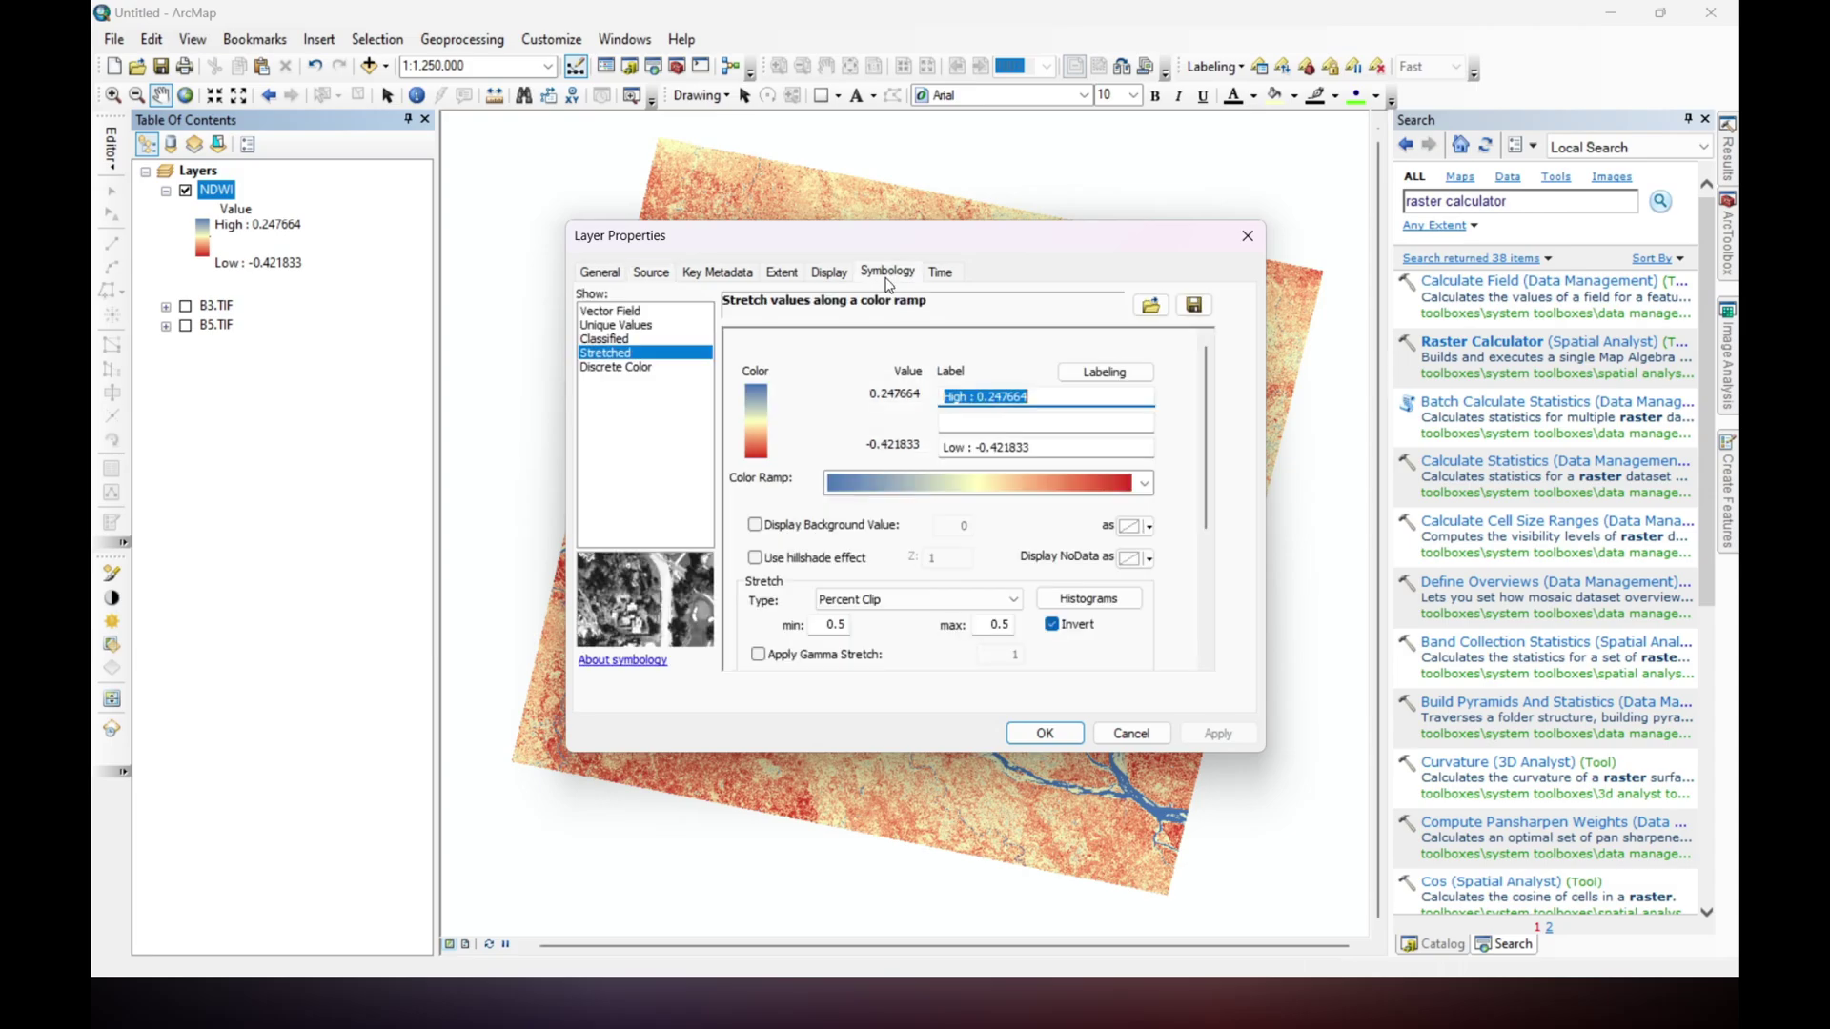
left_click(611, 340)
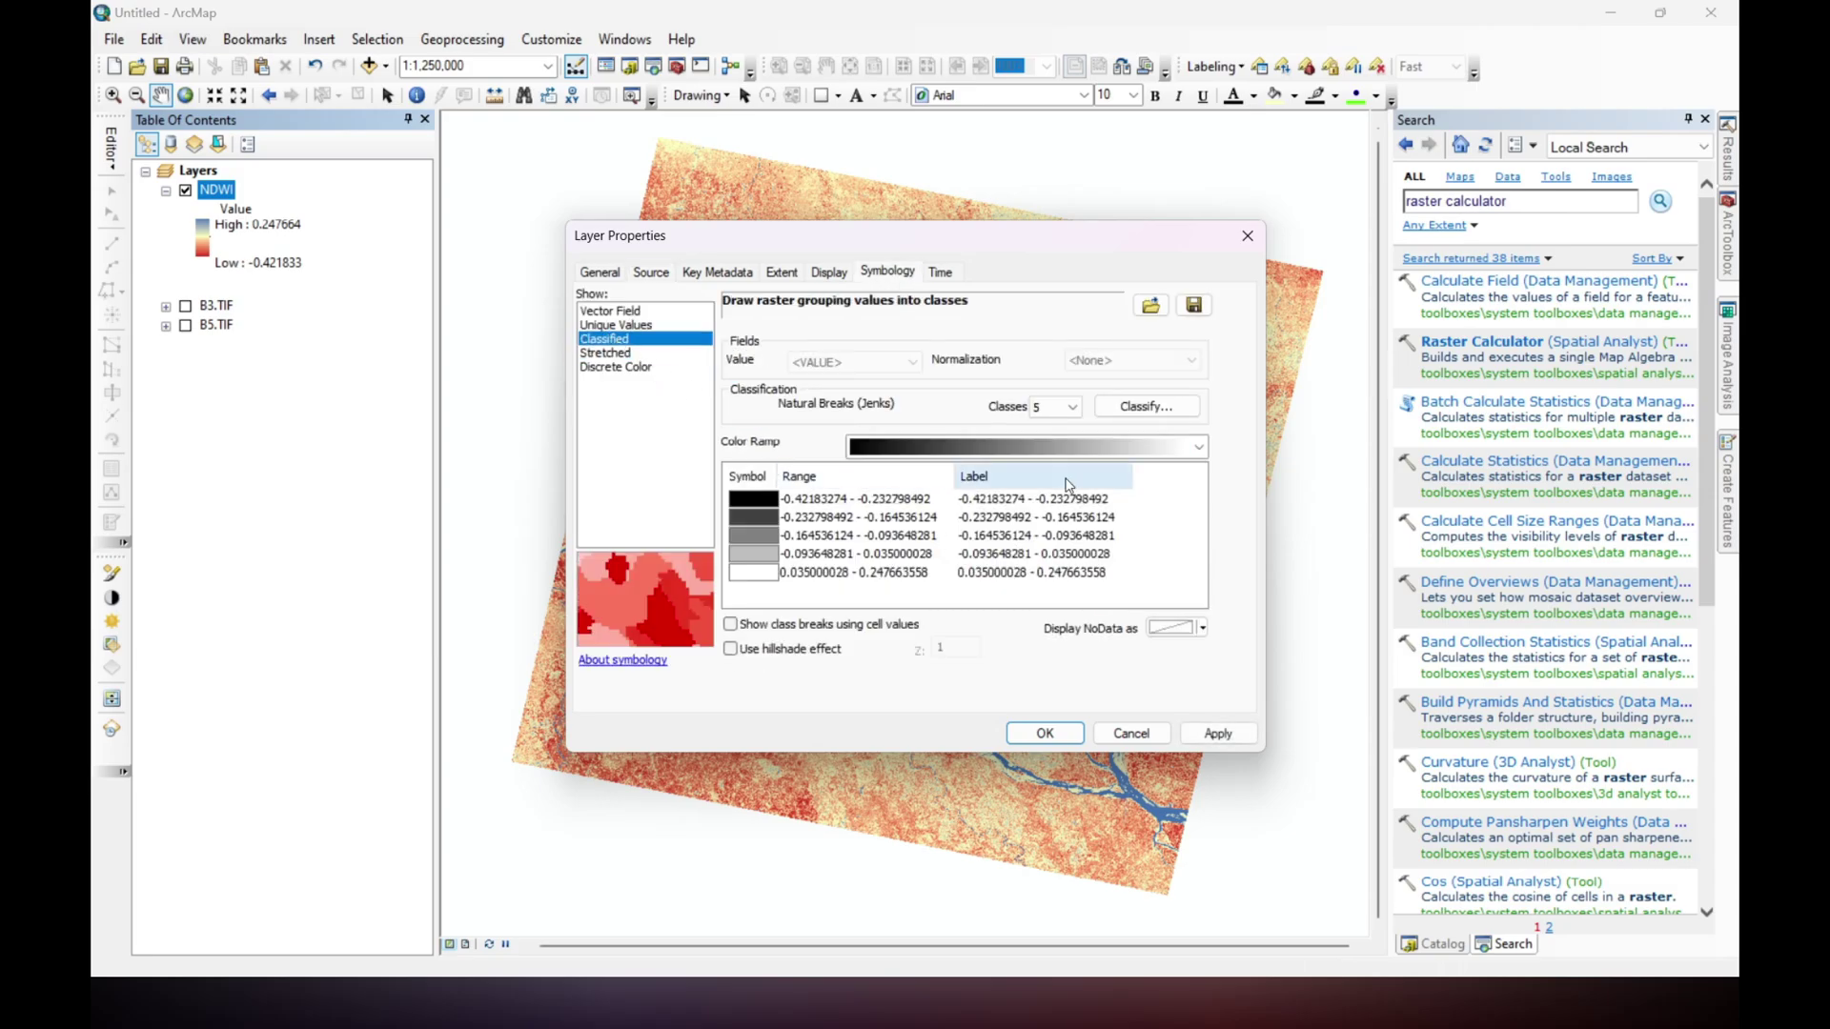
left_click(1073, 409)
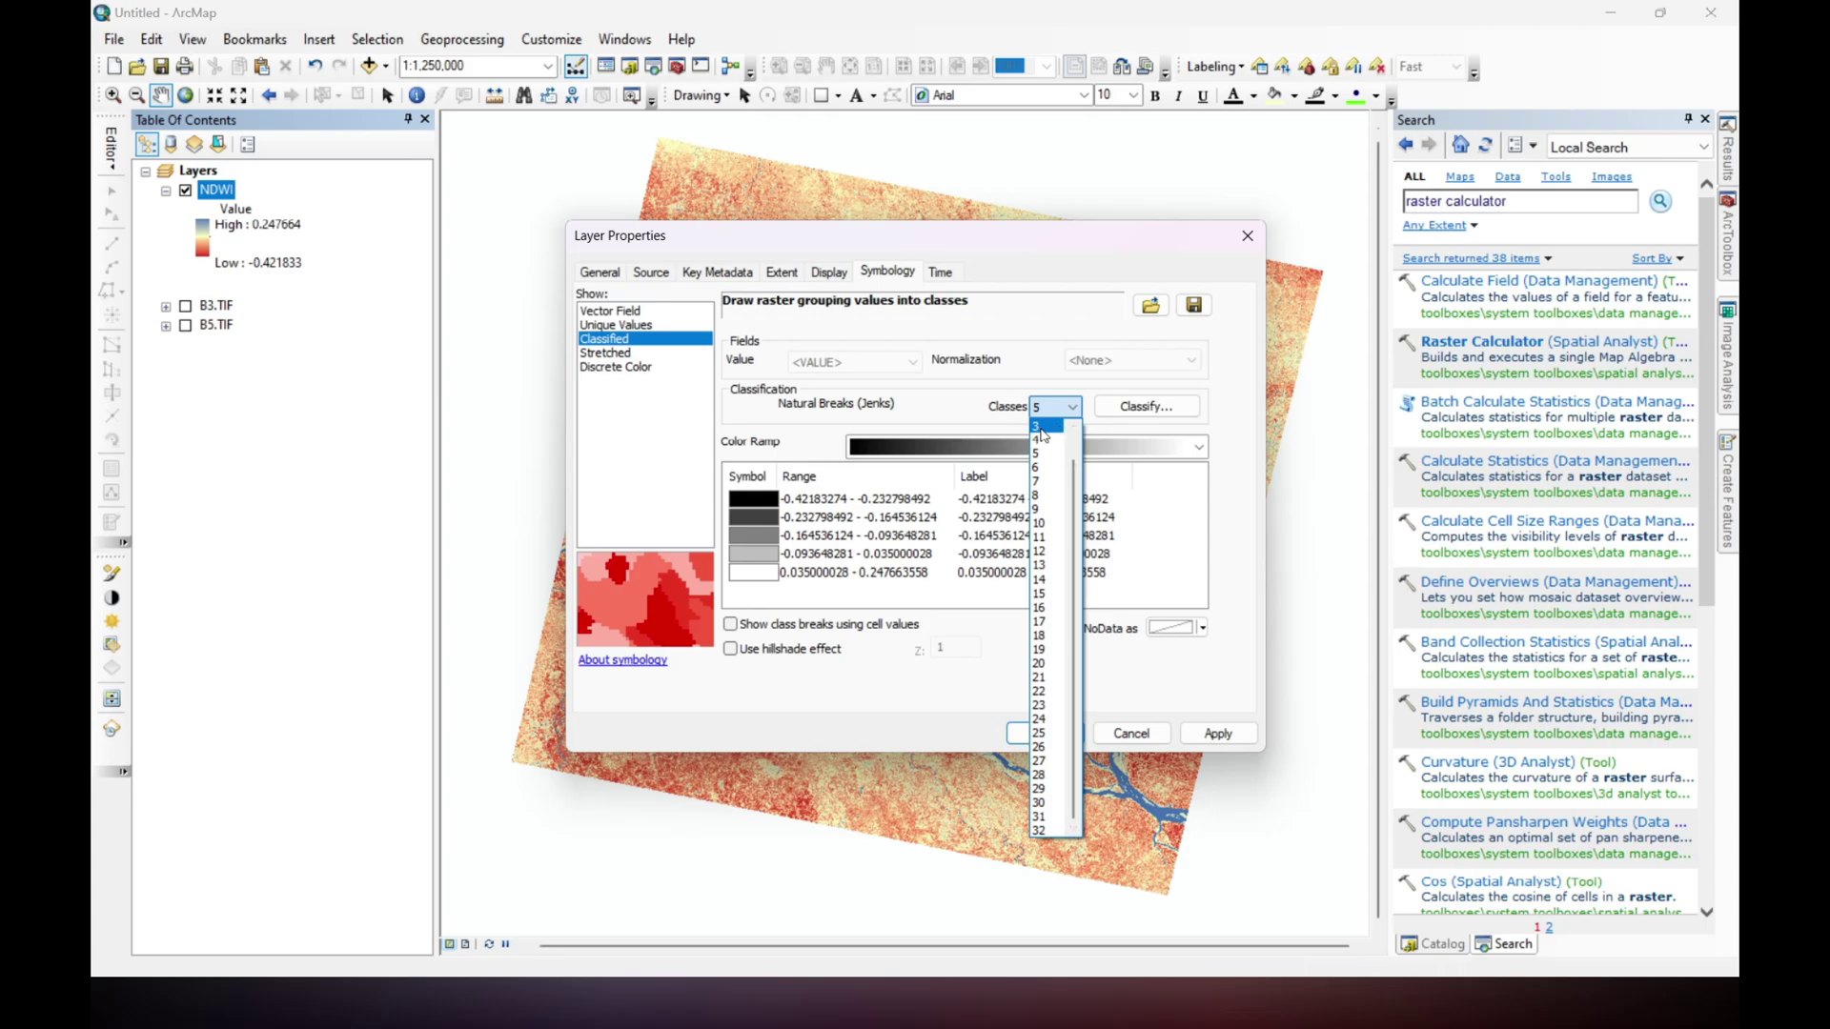
left_click(1040, 428)
left_click(1071, 408)
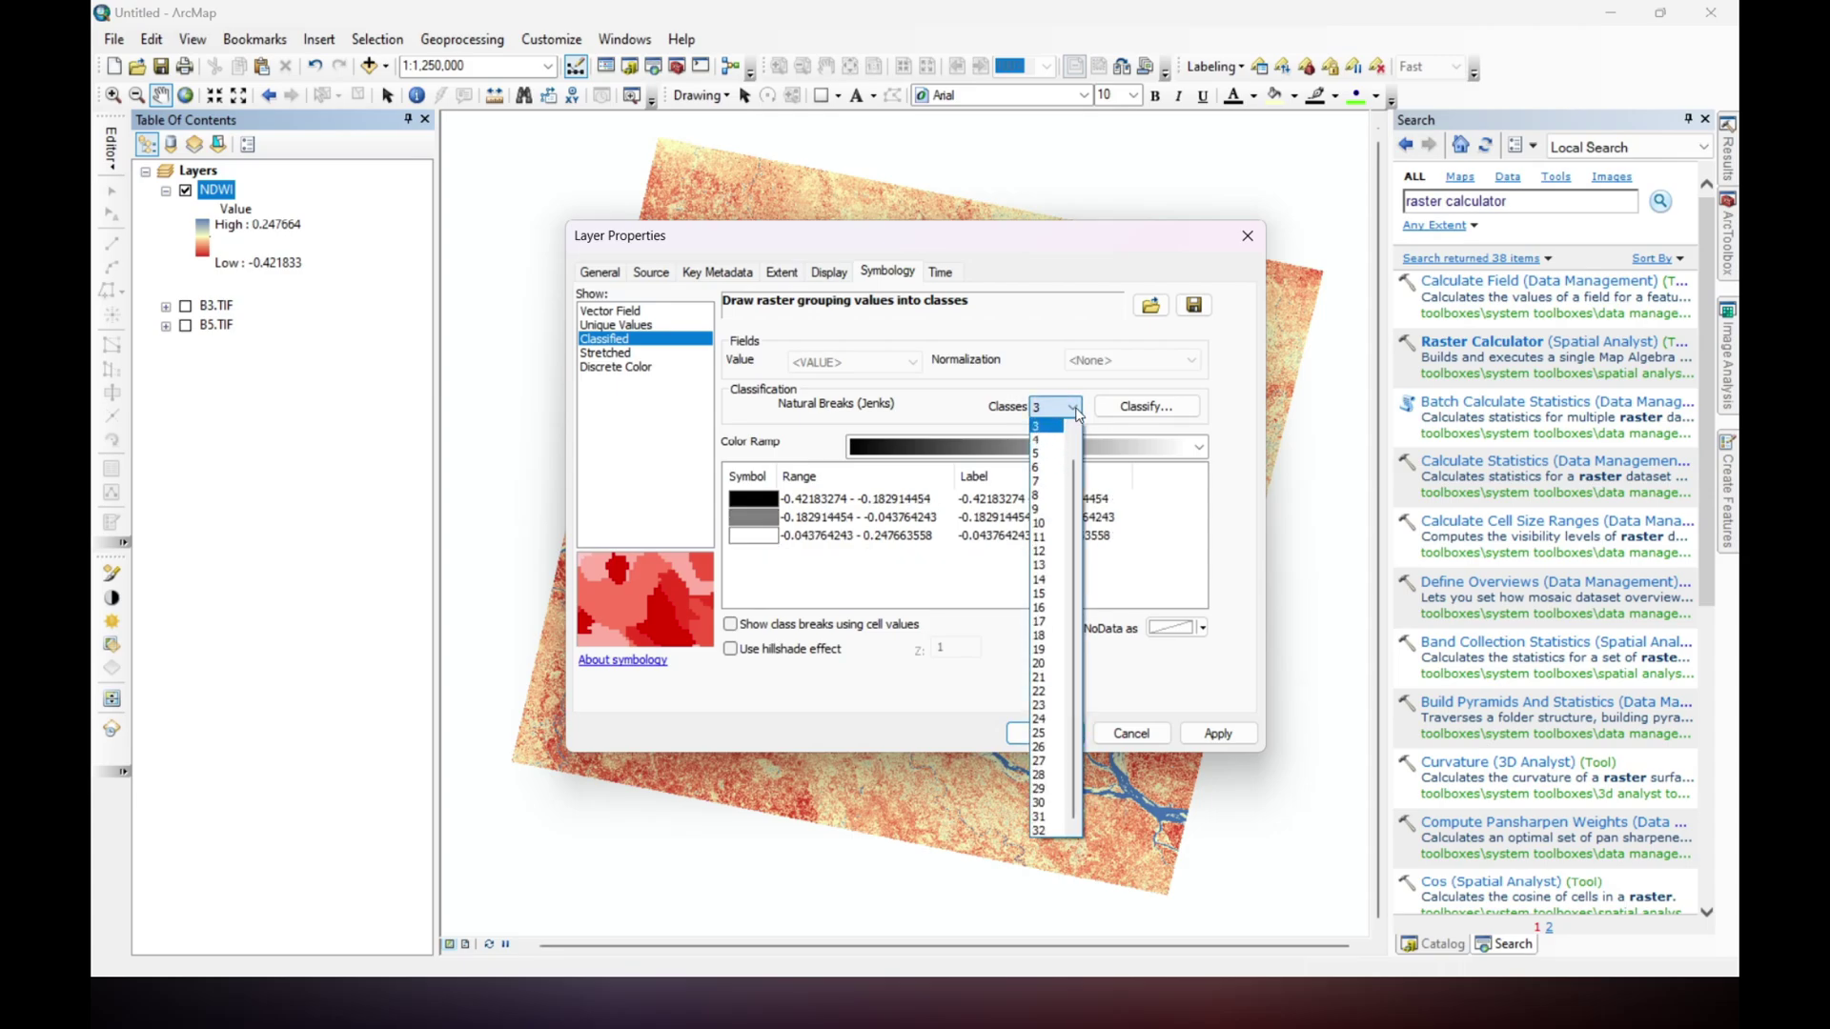
left_click(1073, 410)
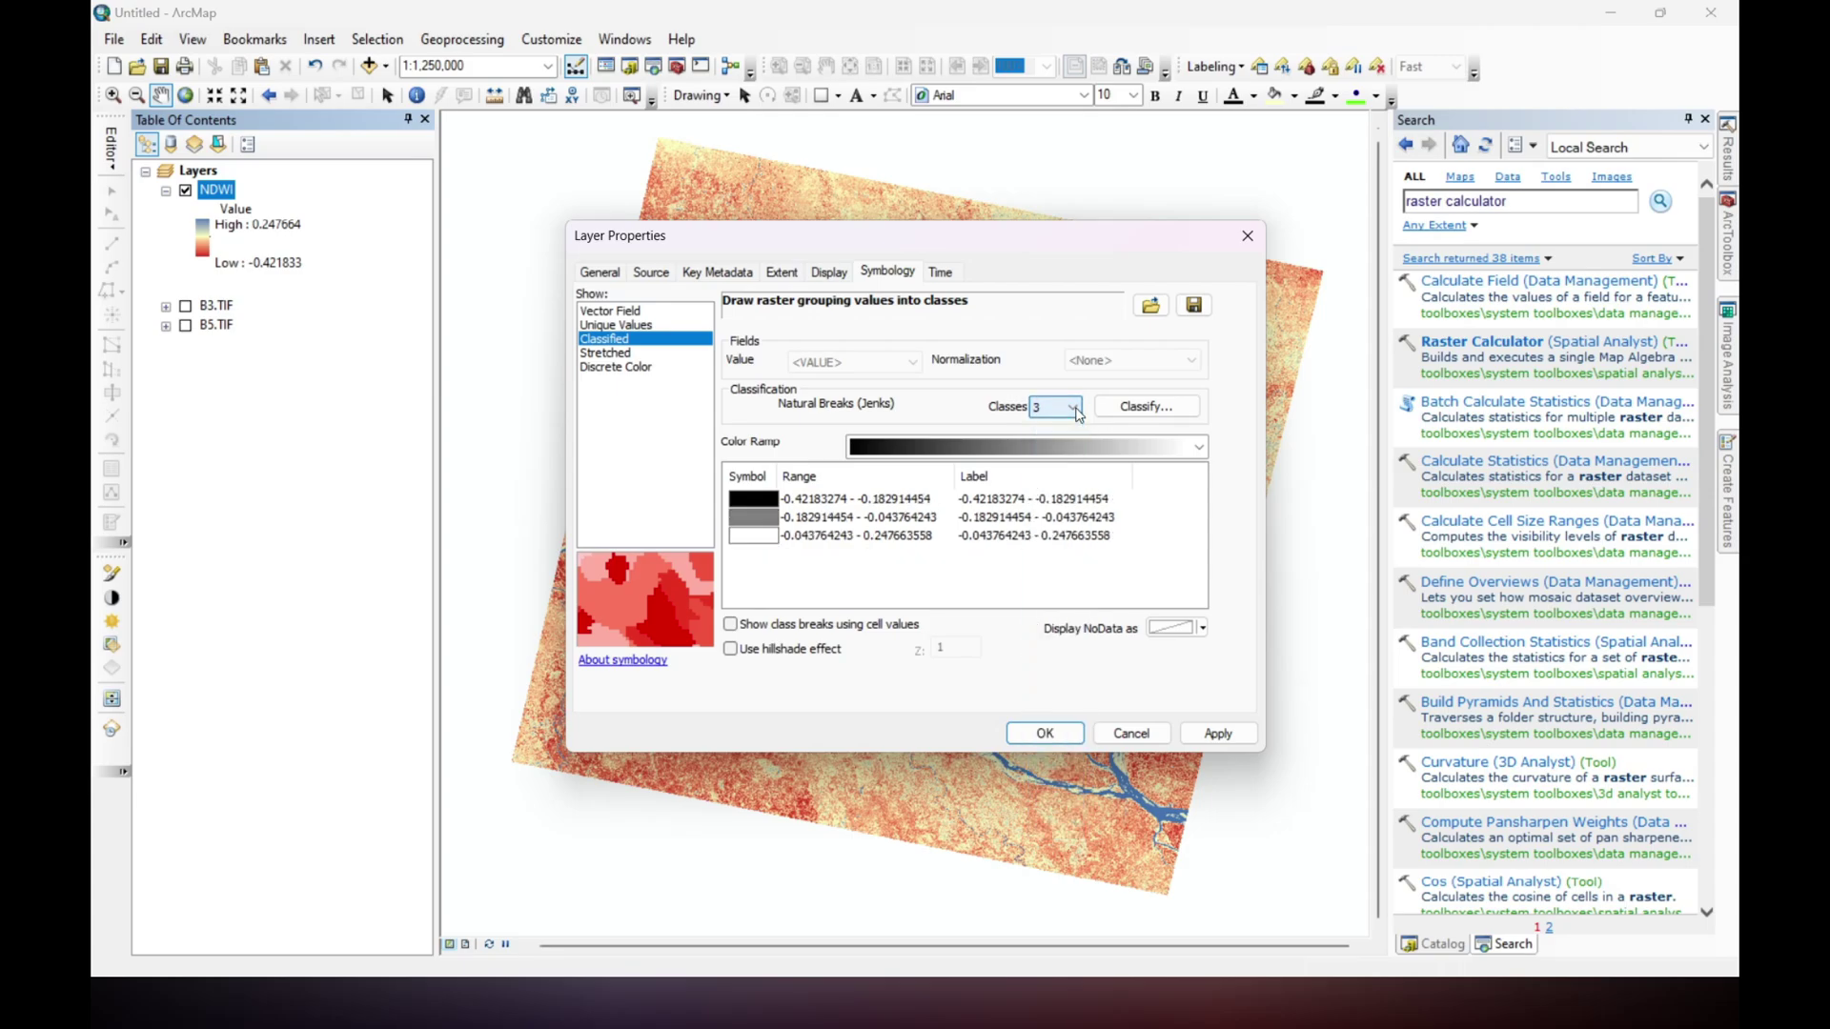
Colour the three classes with the blue-yellow-red ramp and apply it.
left_click(1199, 448)
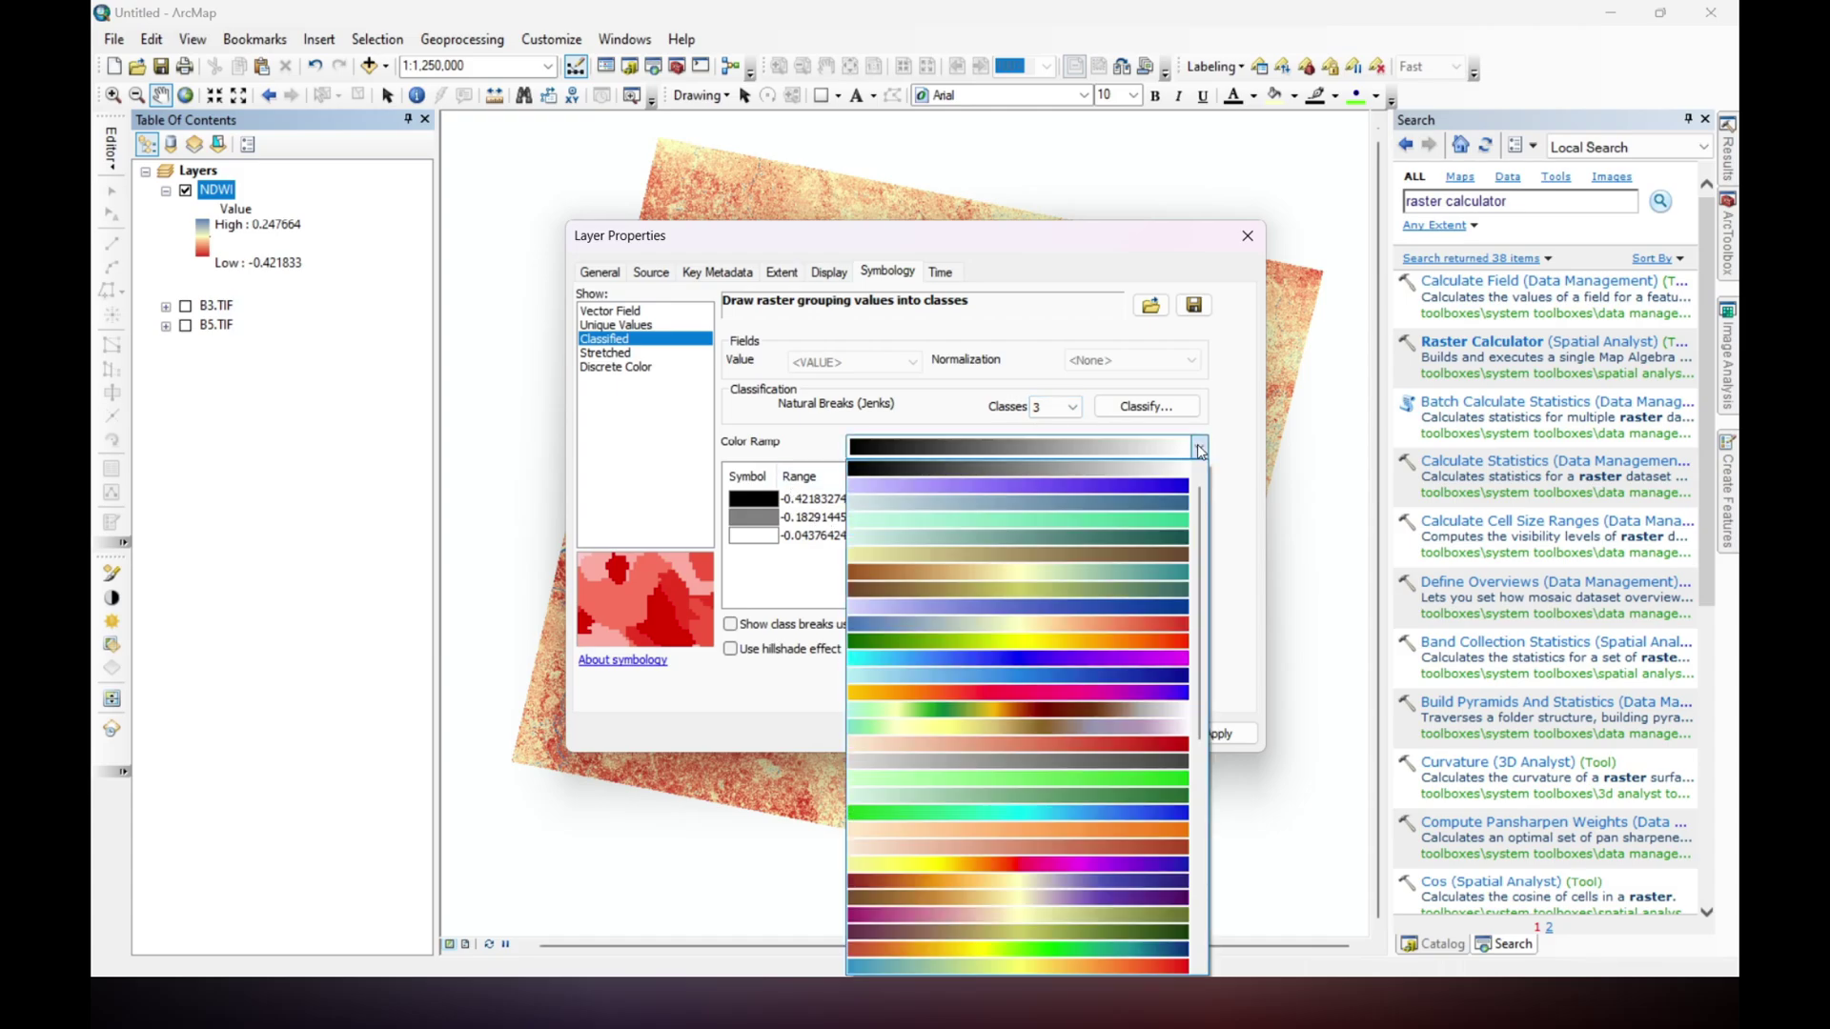
left_click(1078, 963)
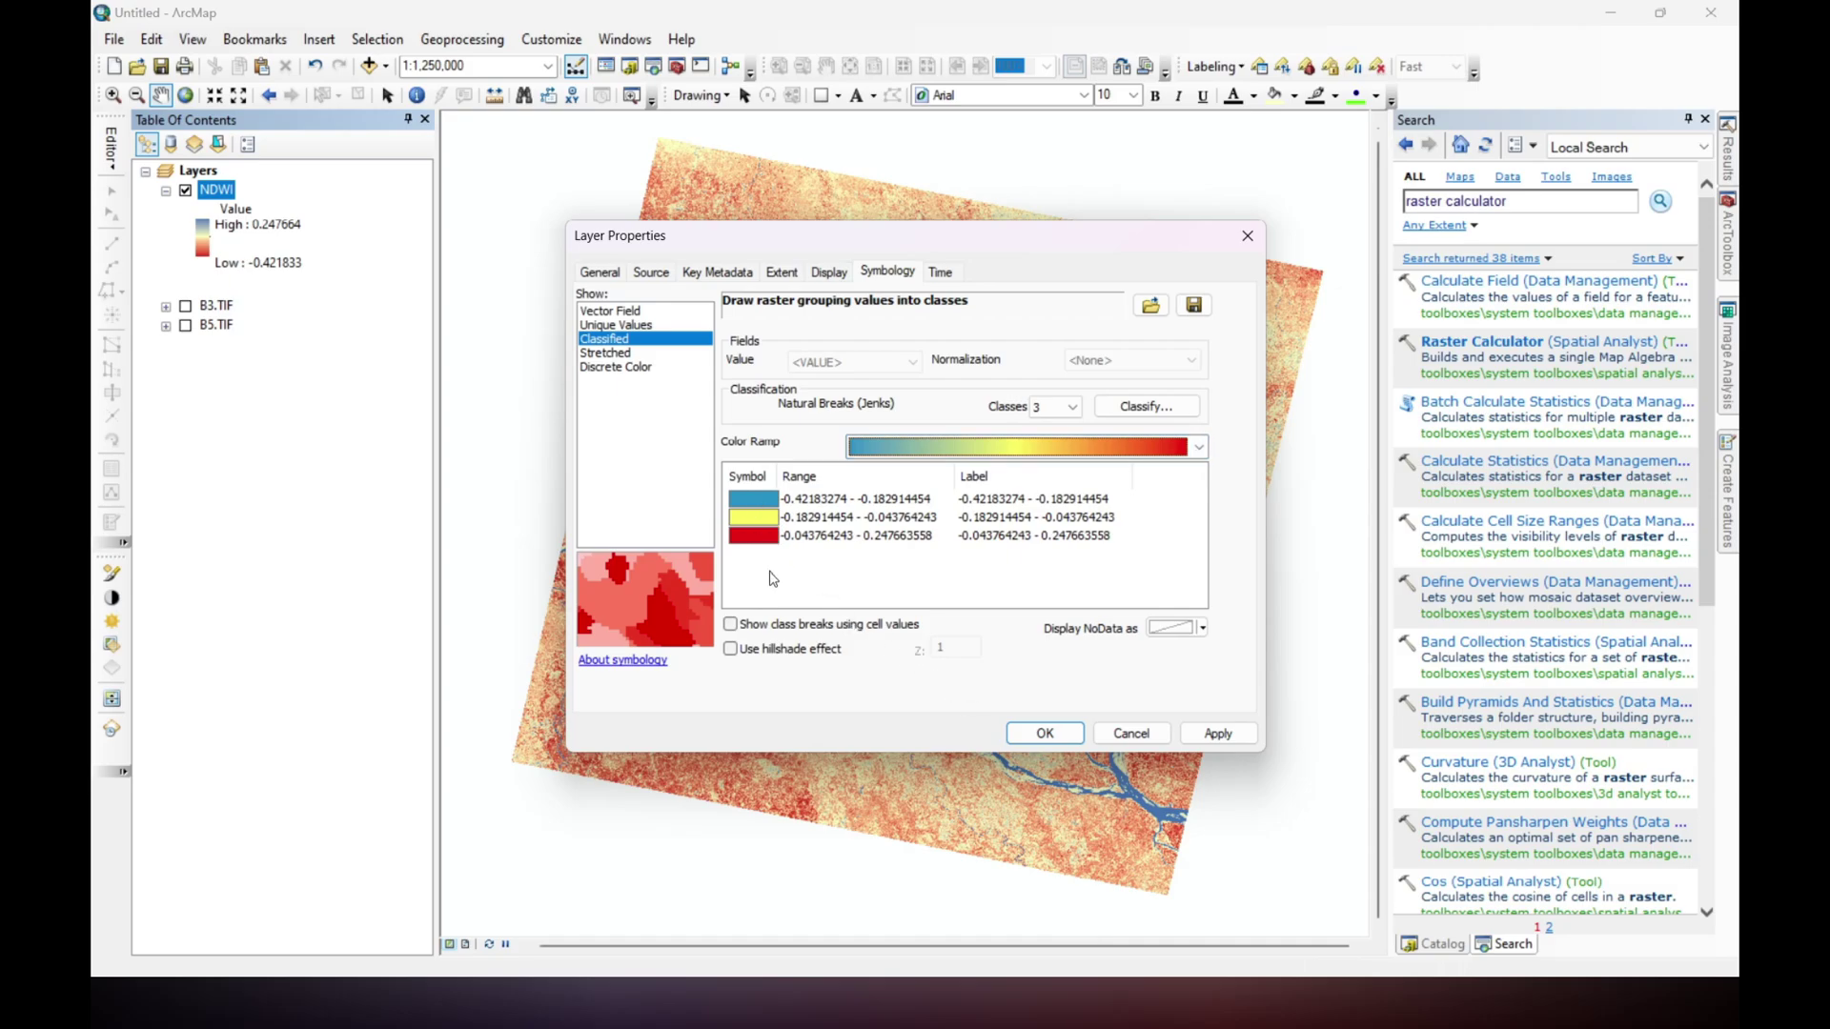
left_click_drag(858, 235, 680, 241)
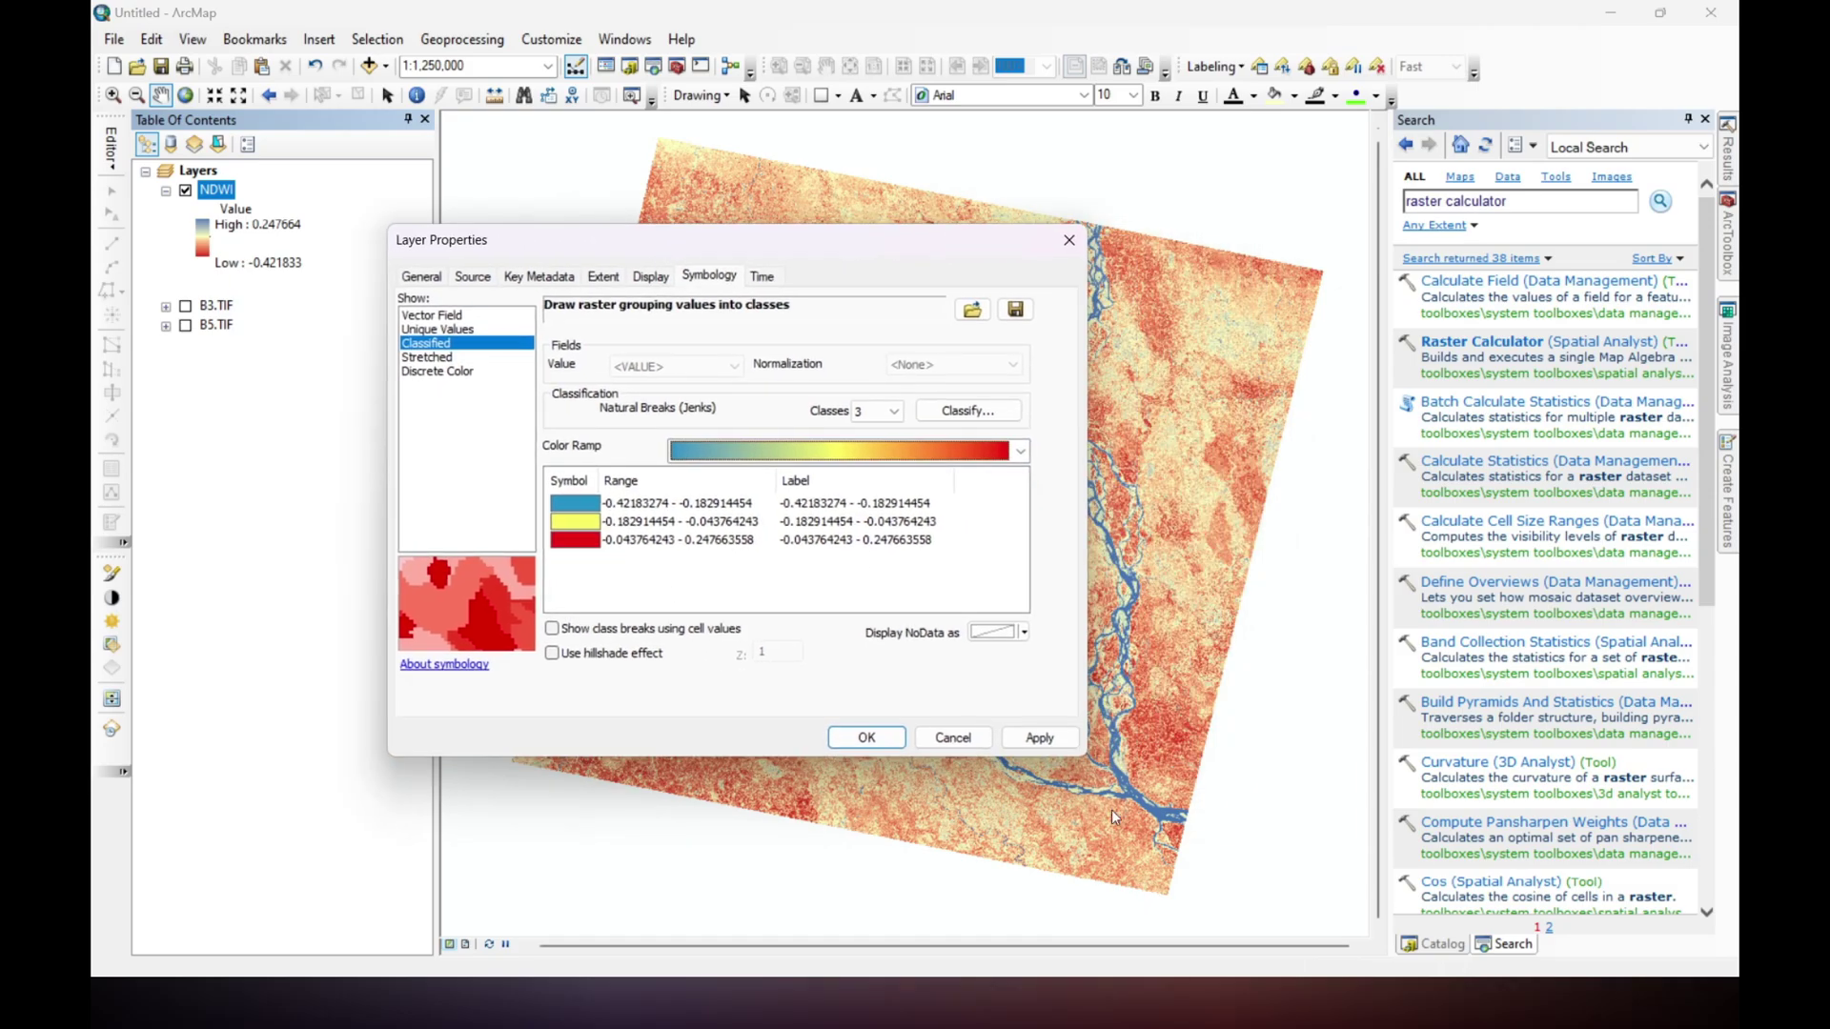
left_click(1027, 736)
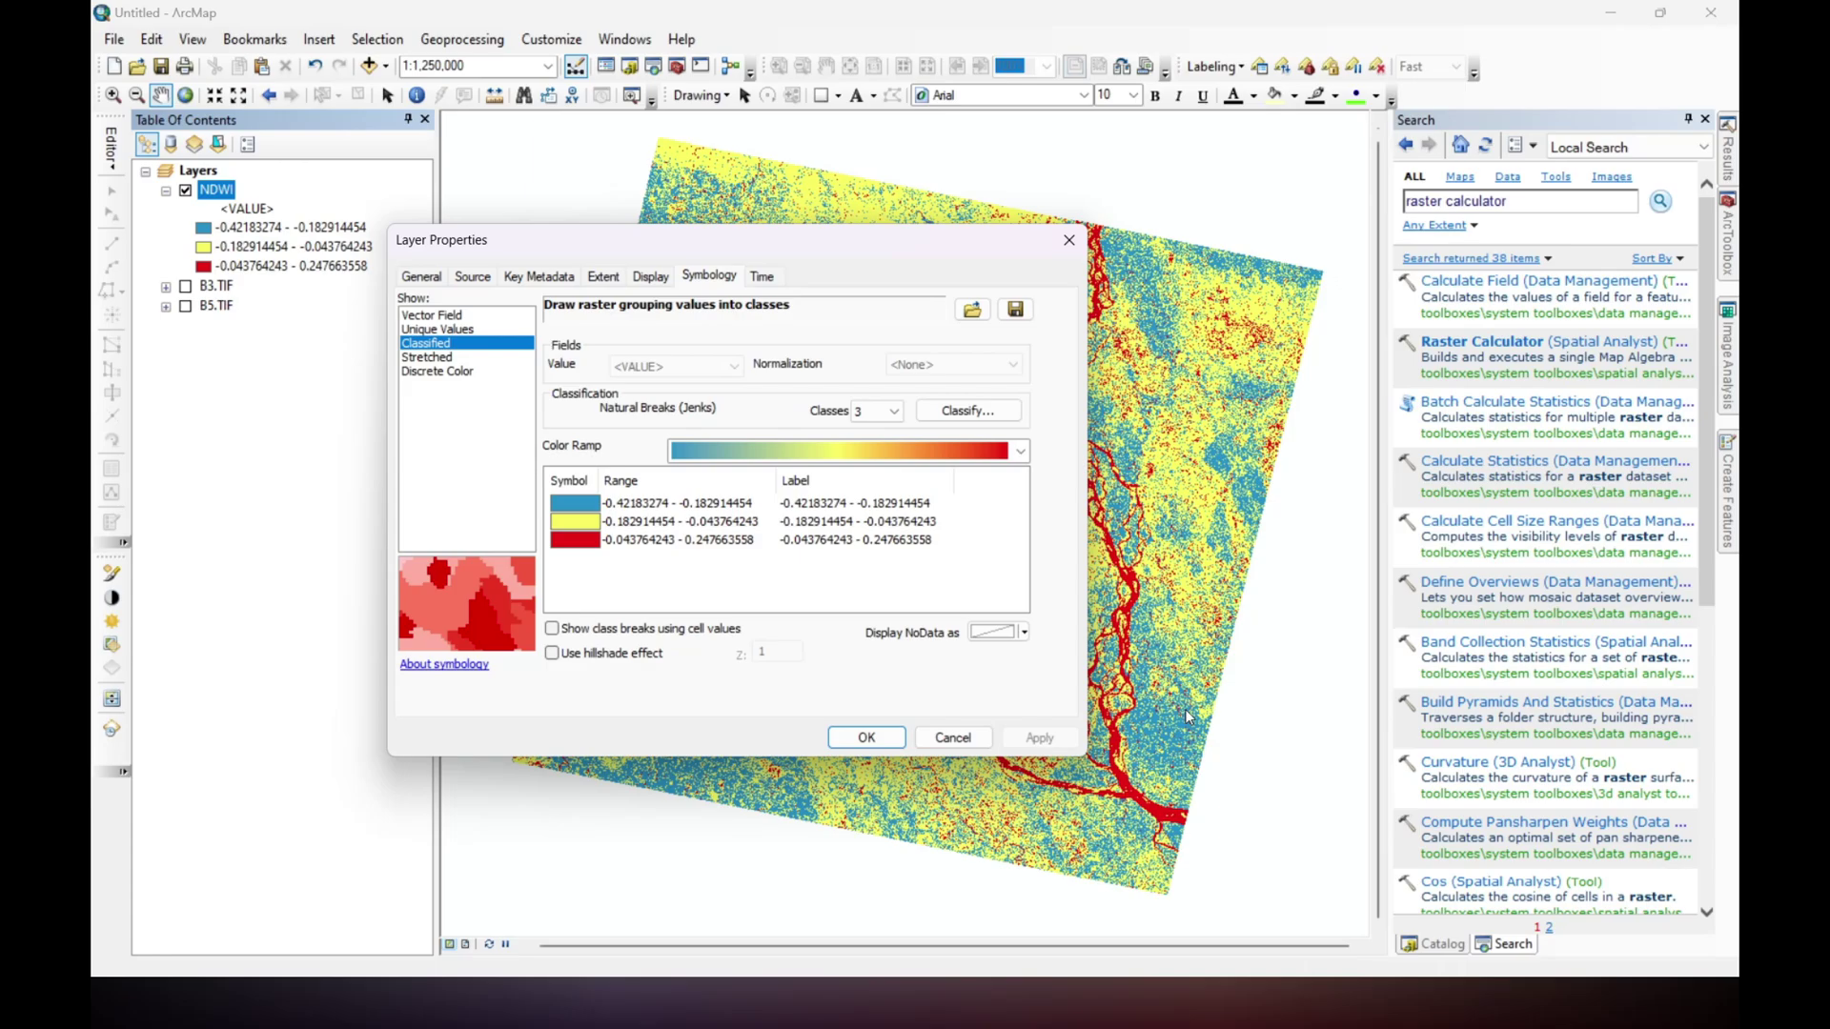
left_click_drag(833, 261, 630, 197)
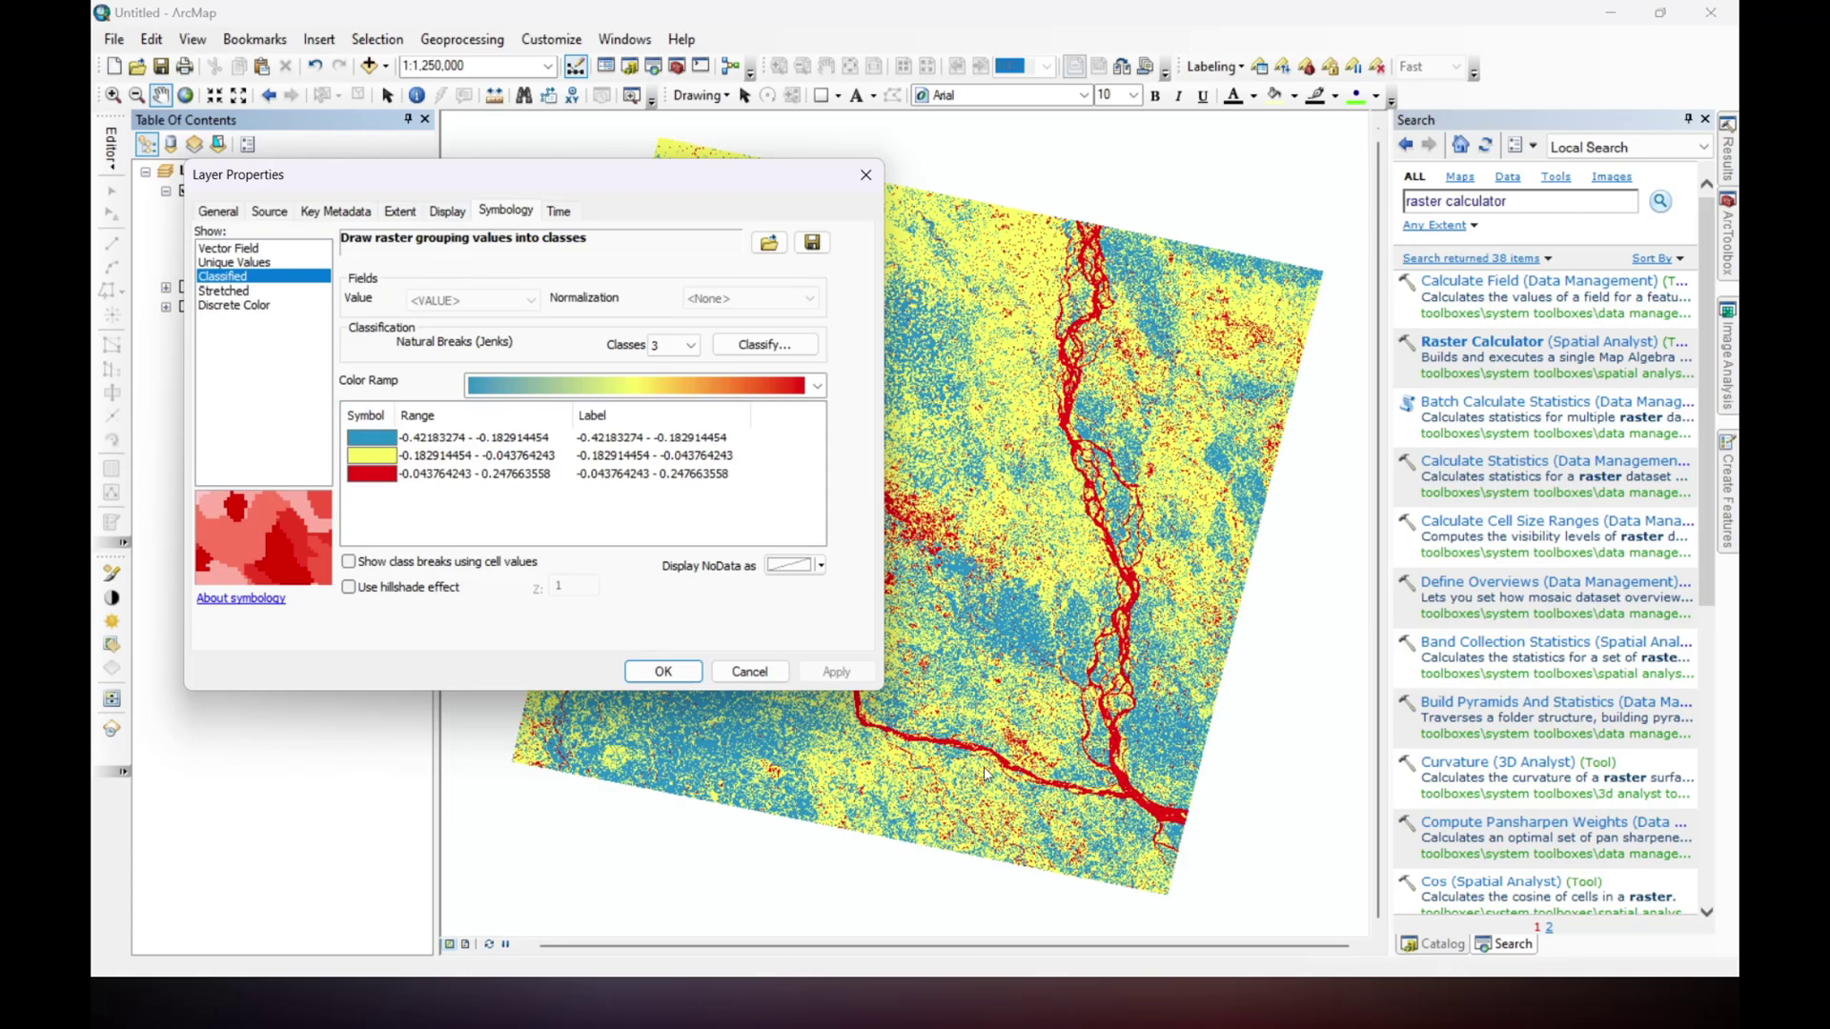
Flip the three NDWI class colours and apply them to the map.
right_click(368, 419)
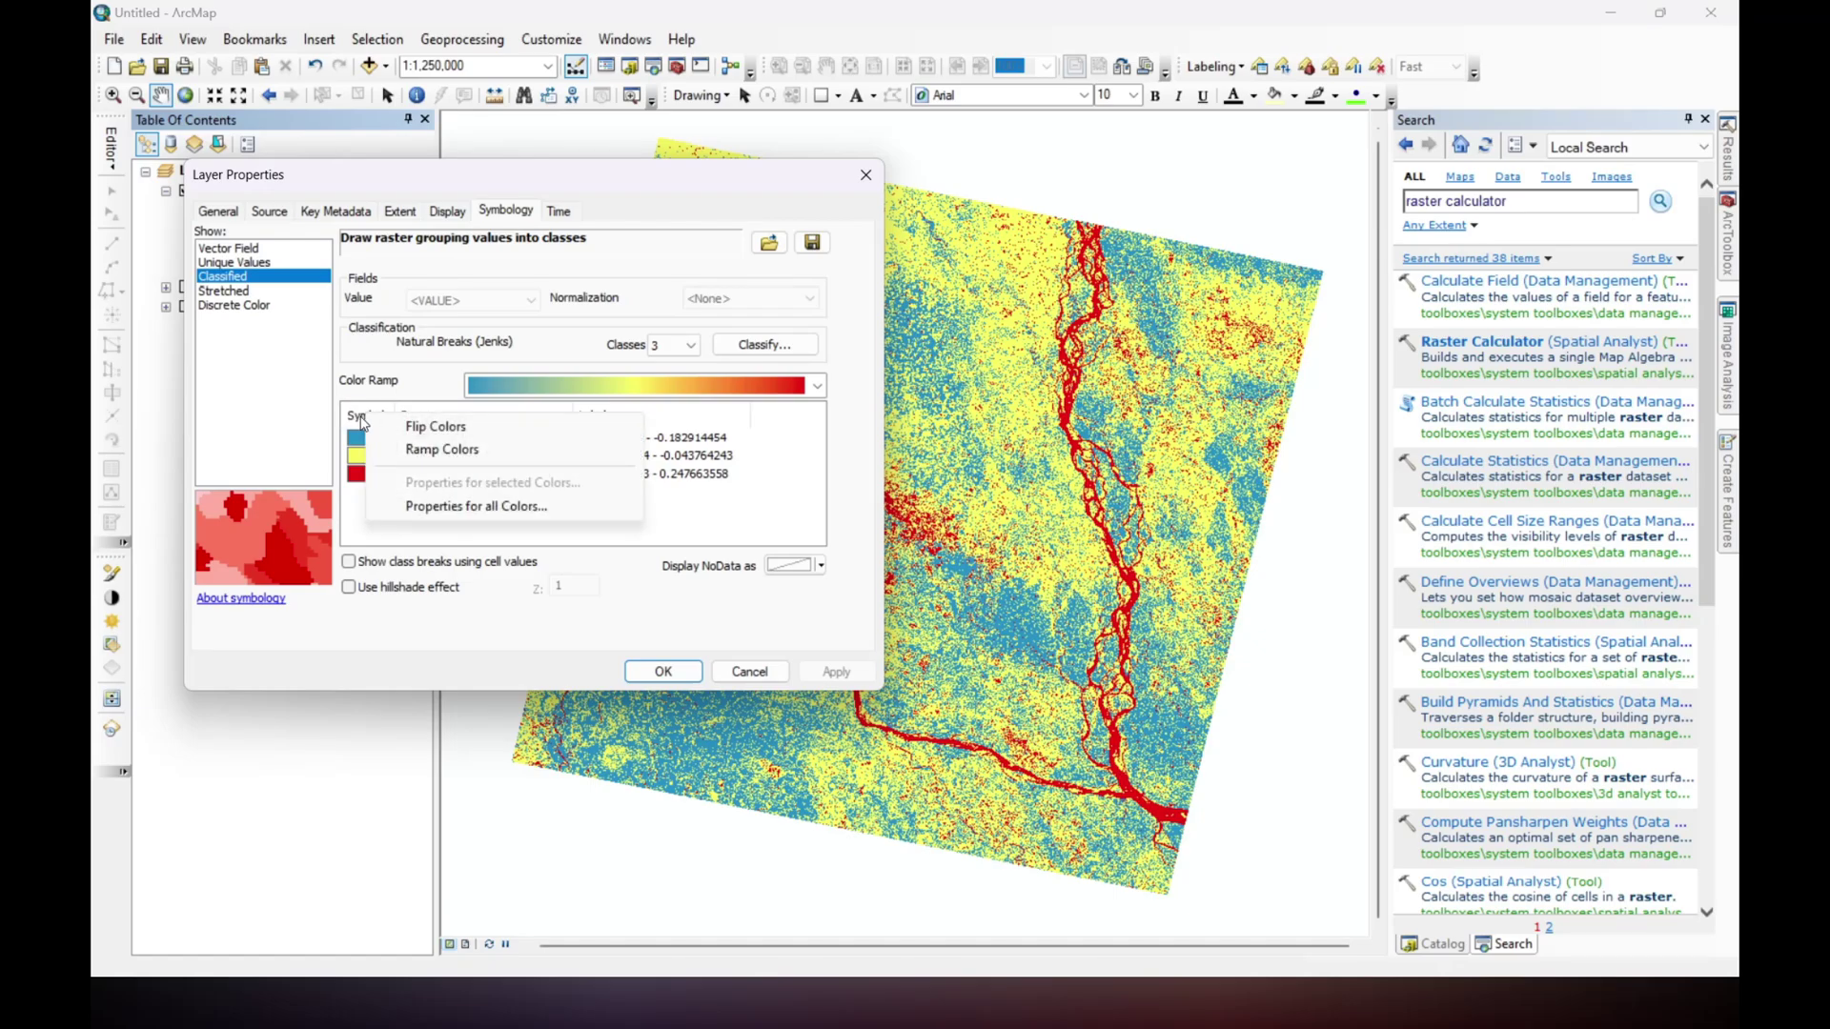
left_click(444, 430)
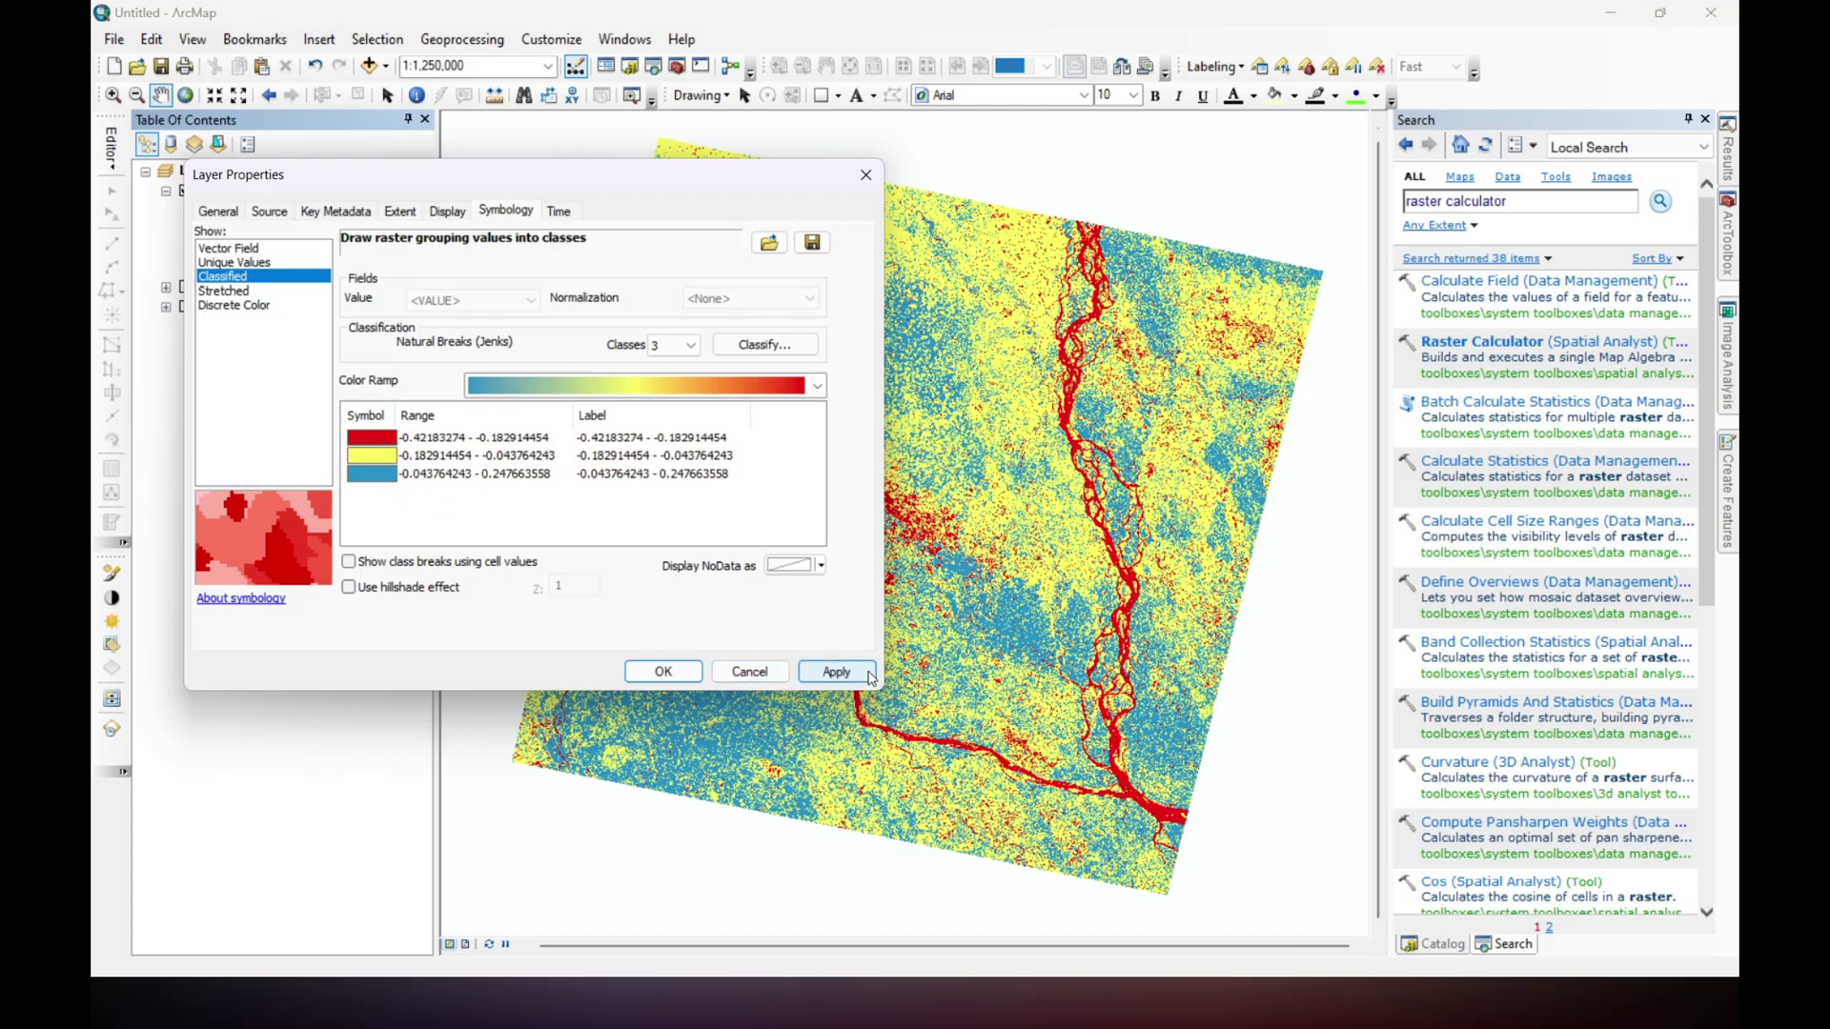
left_click(837, 671)
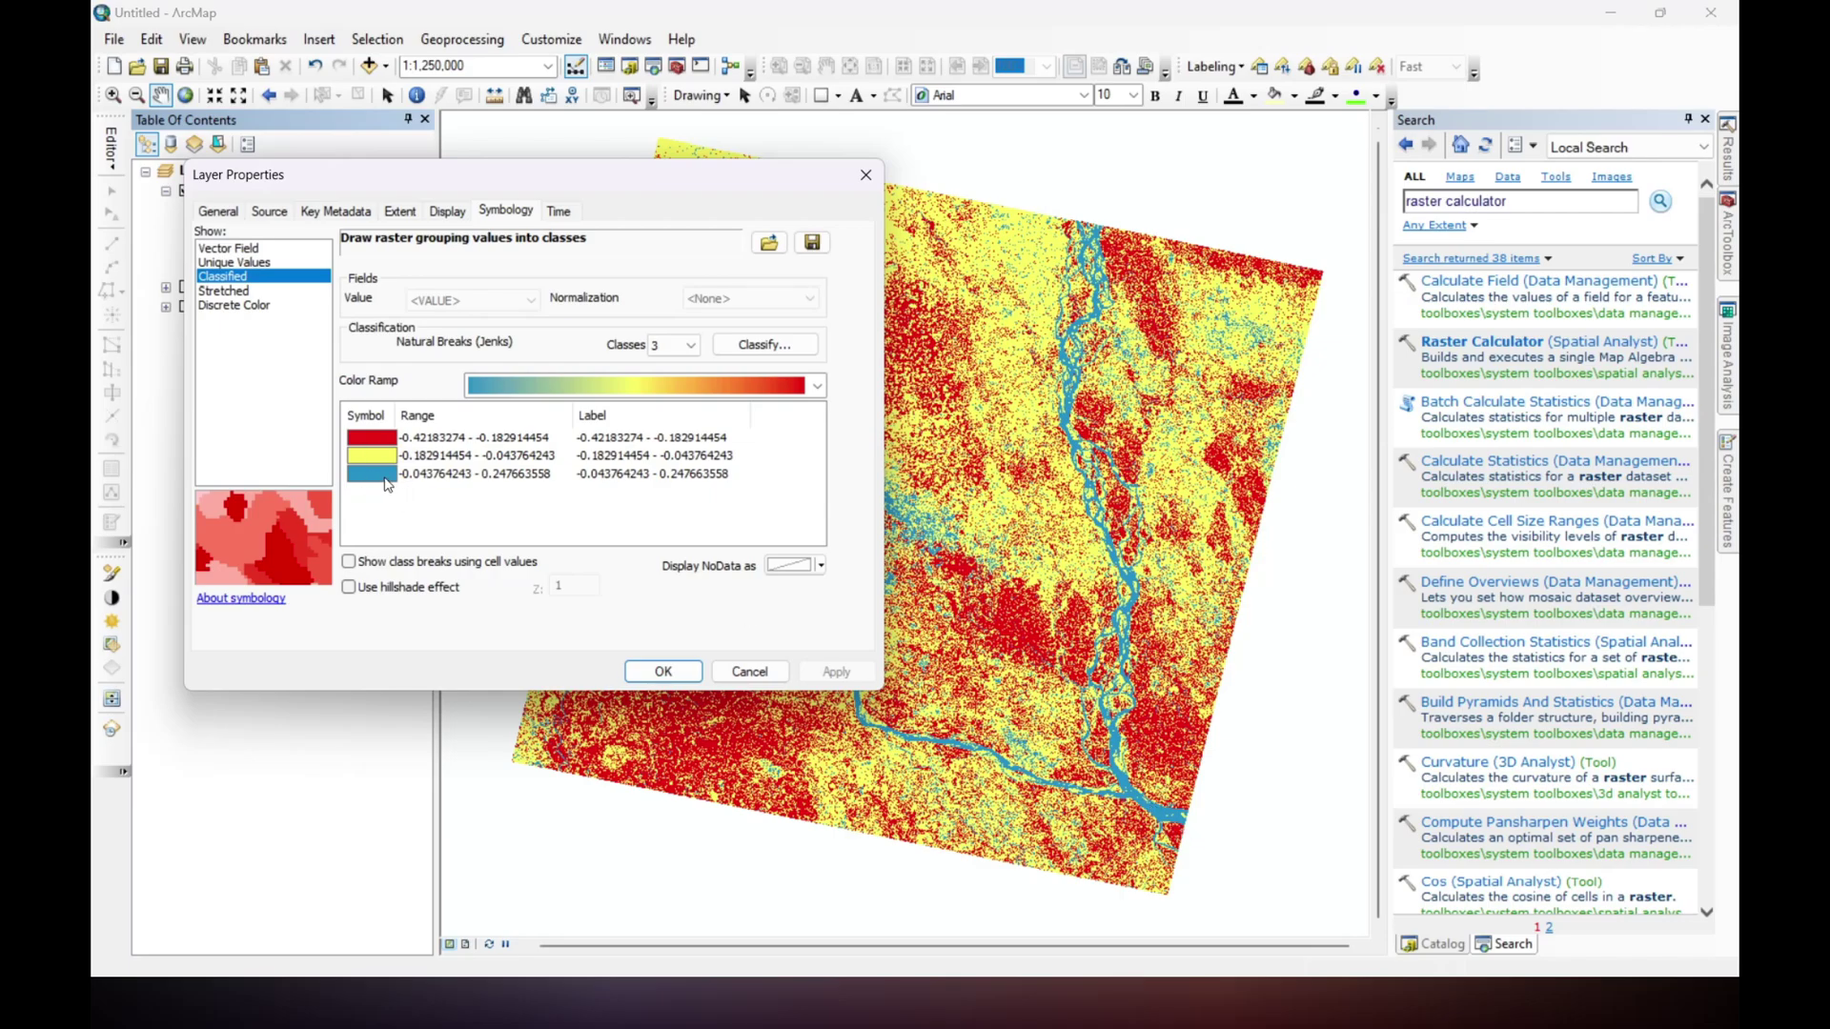
Switch to a red-to-blue ramp, flip it so water is blue, and close Layer Properties.
left_click(817, 387)
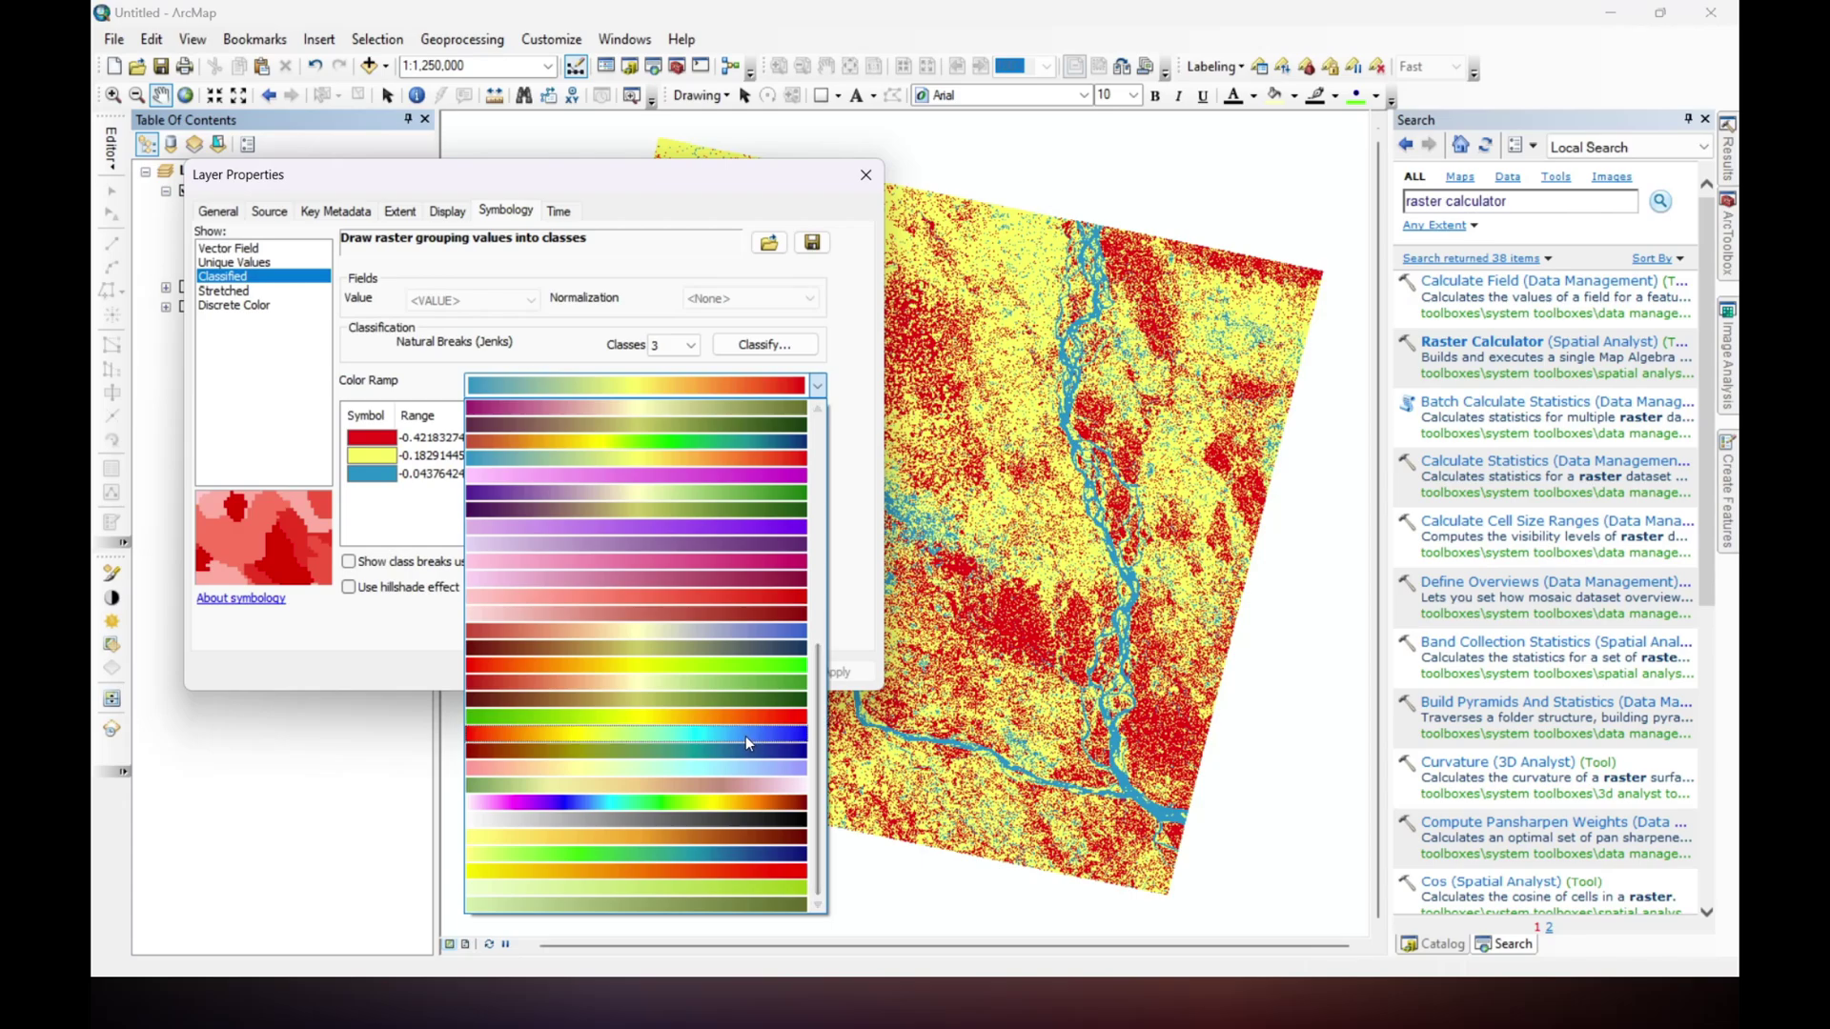
left_click(706, 736)
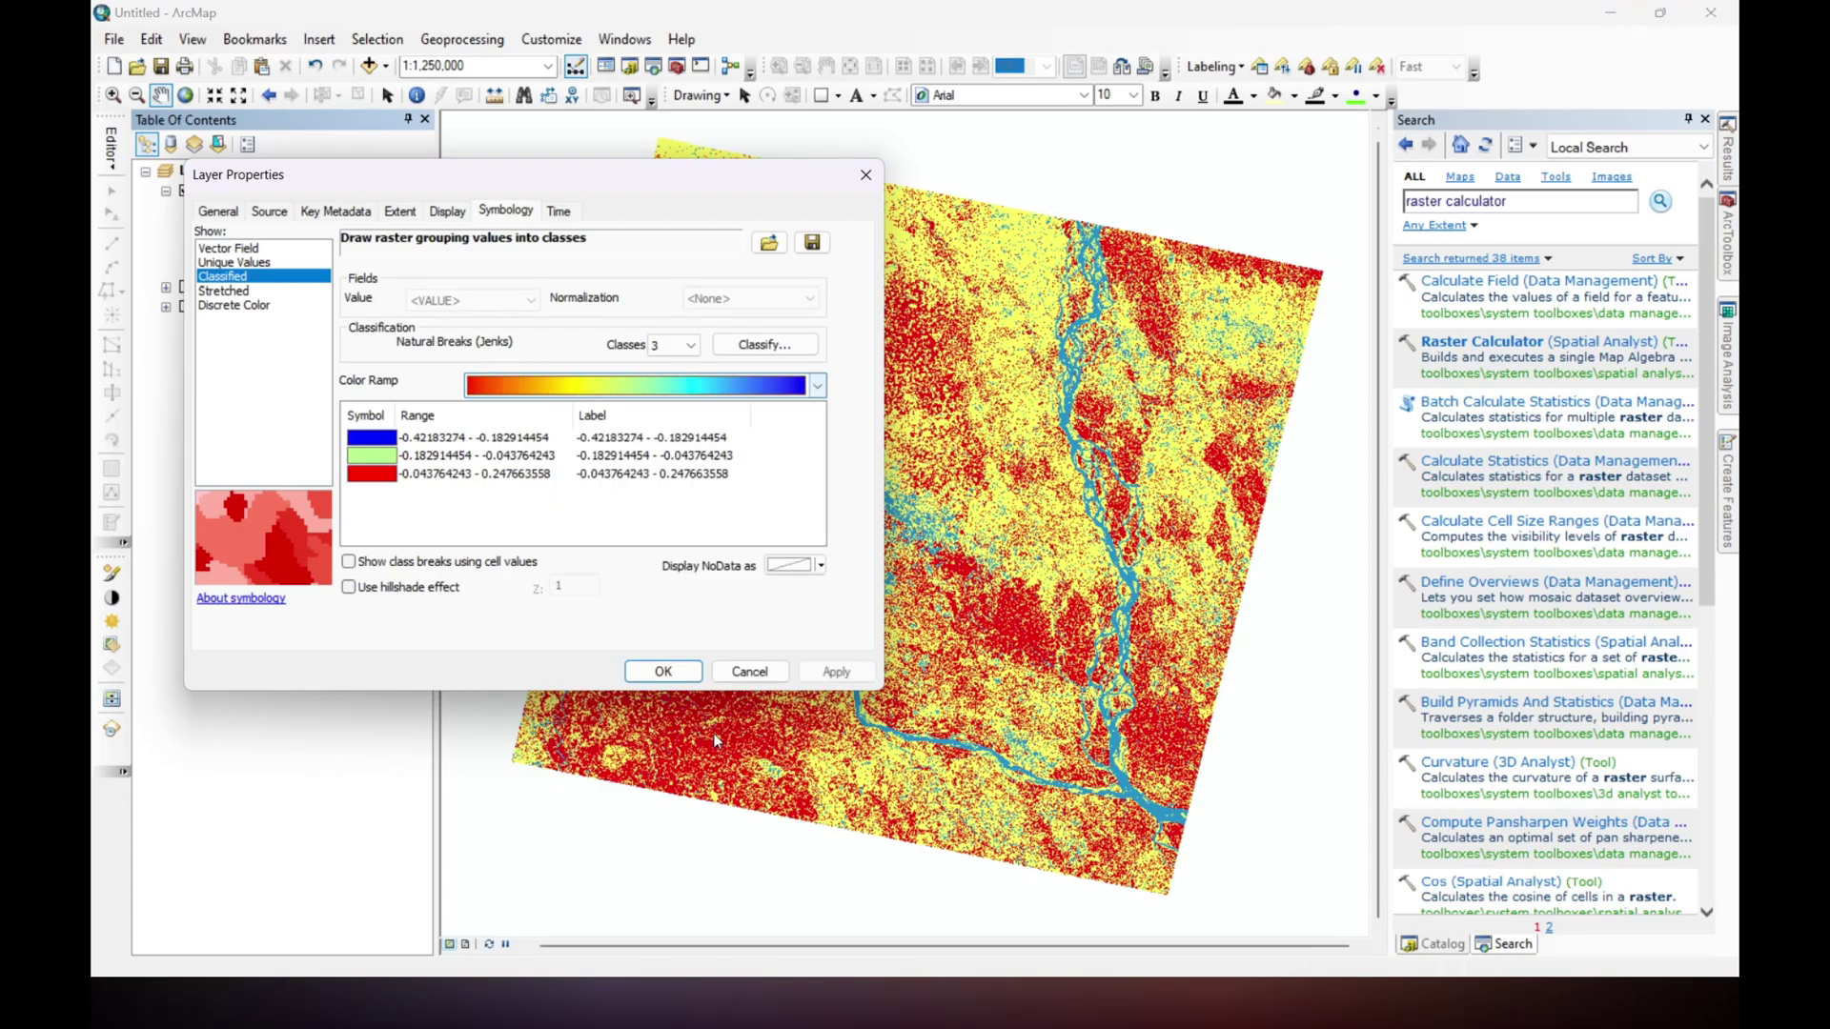
right_click(379, 419)
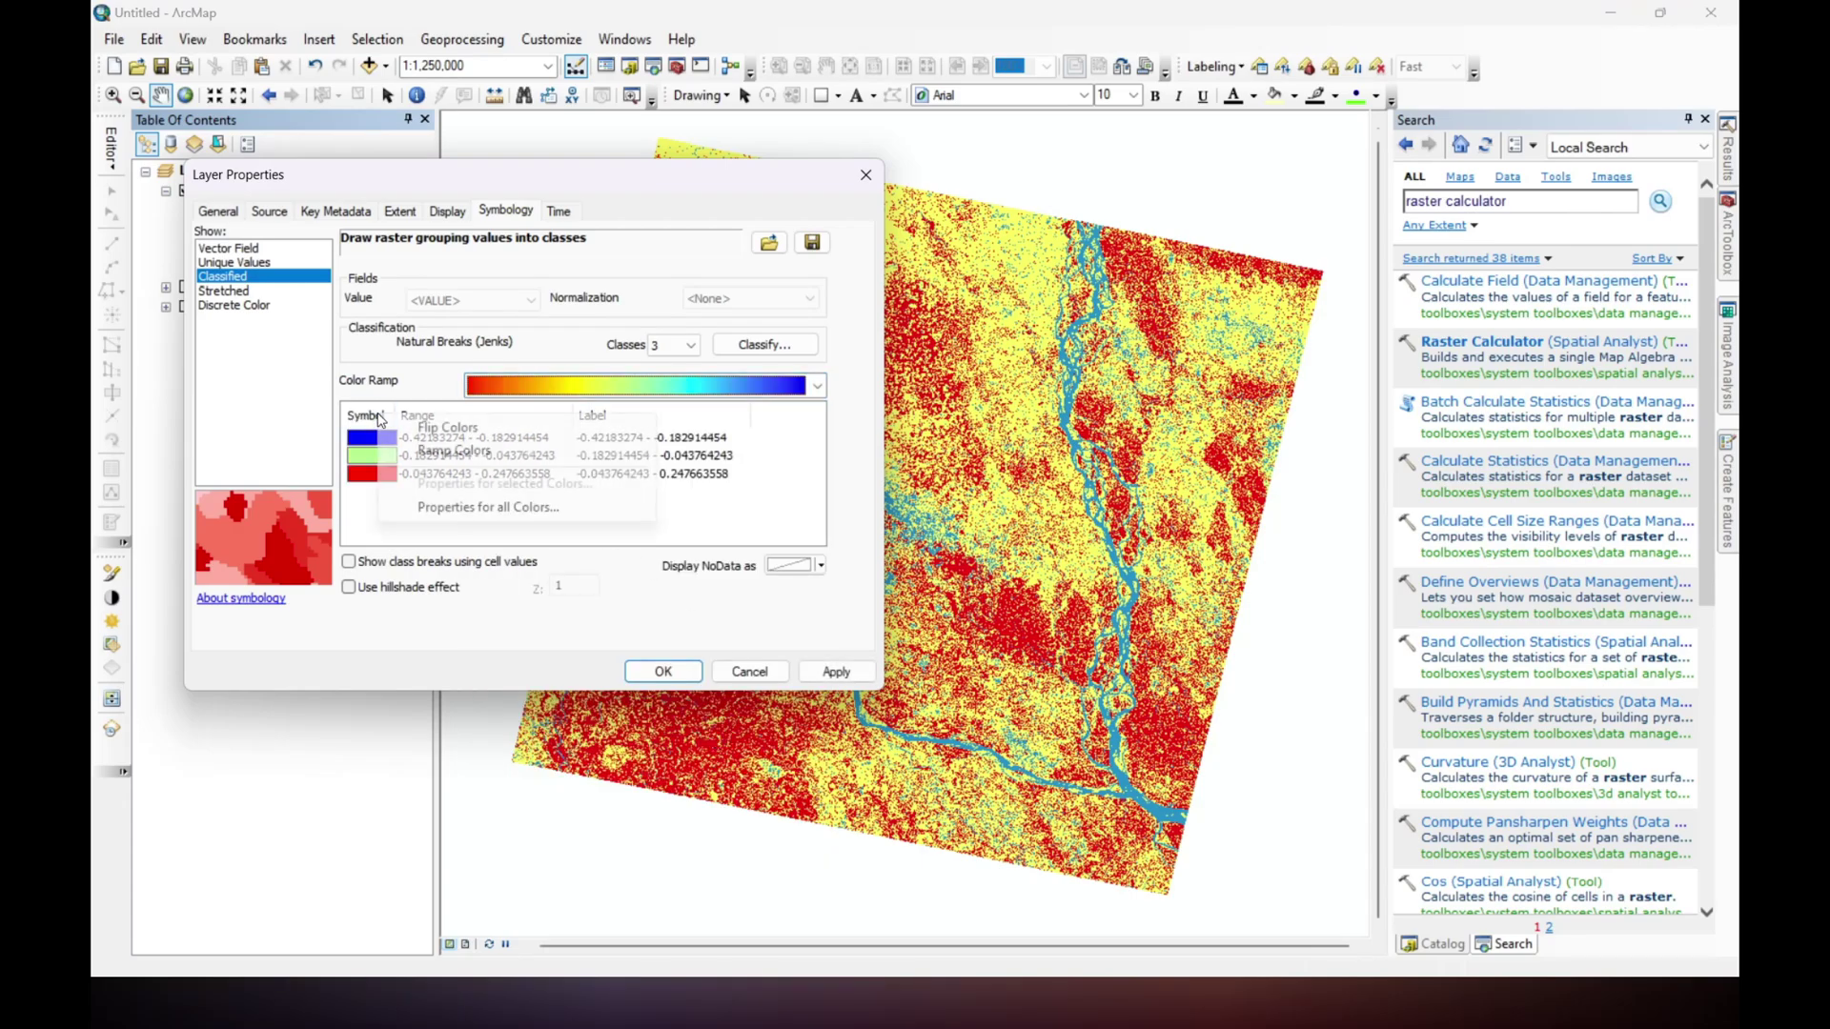
left_click(446, 432)
left_click(838, 672)
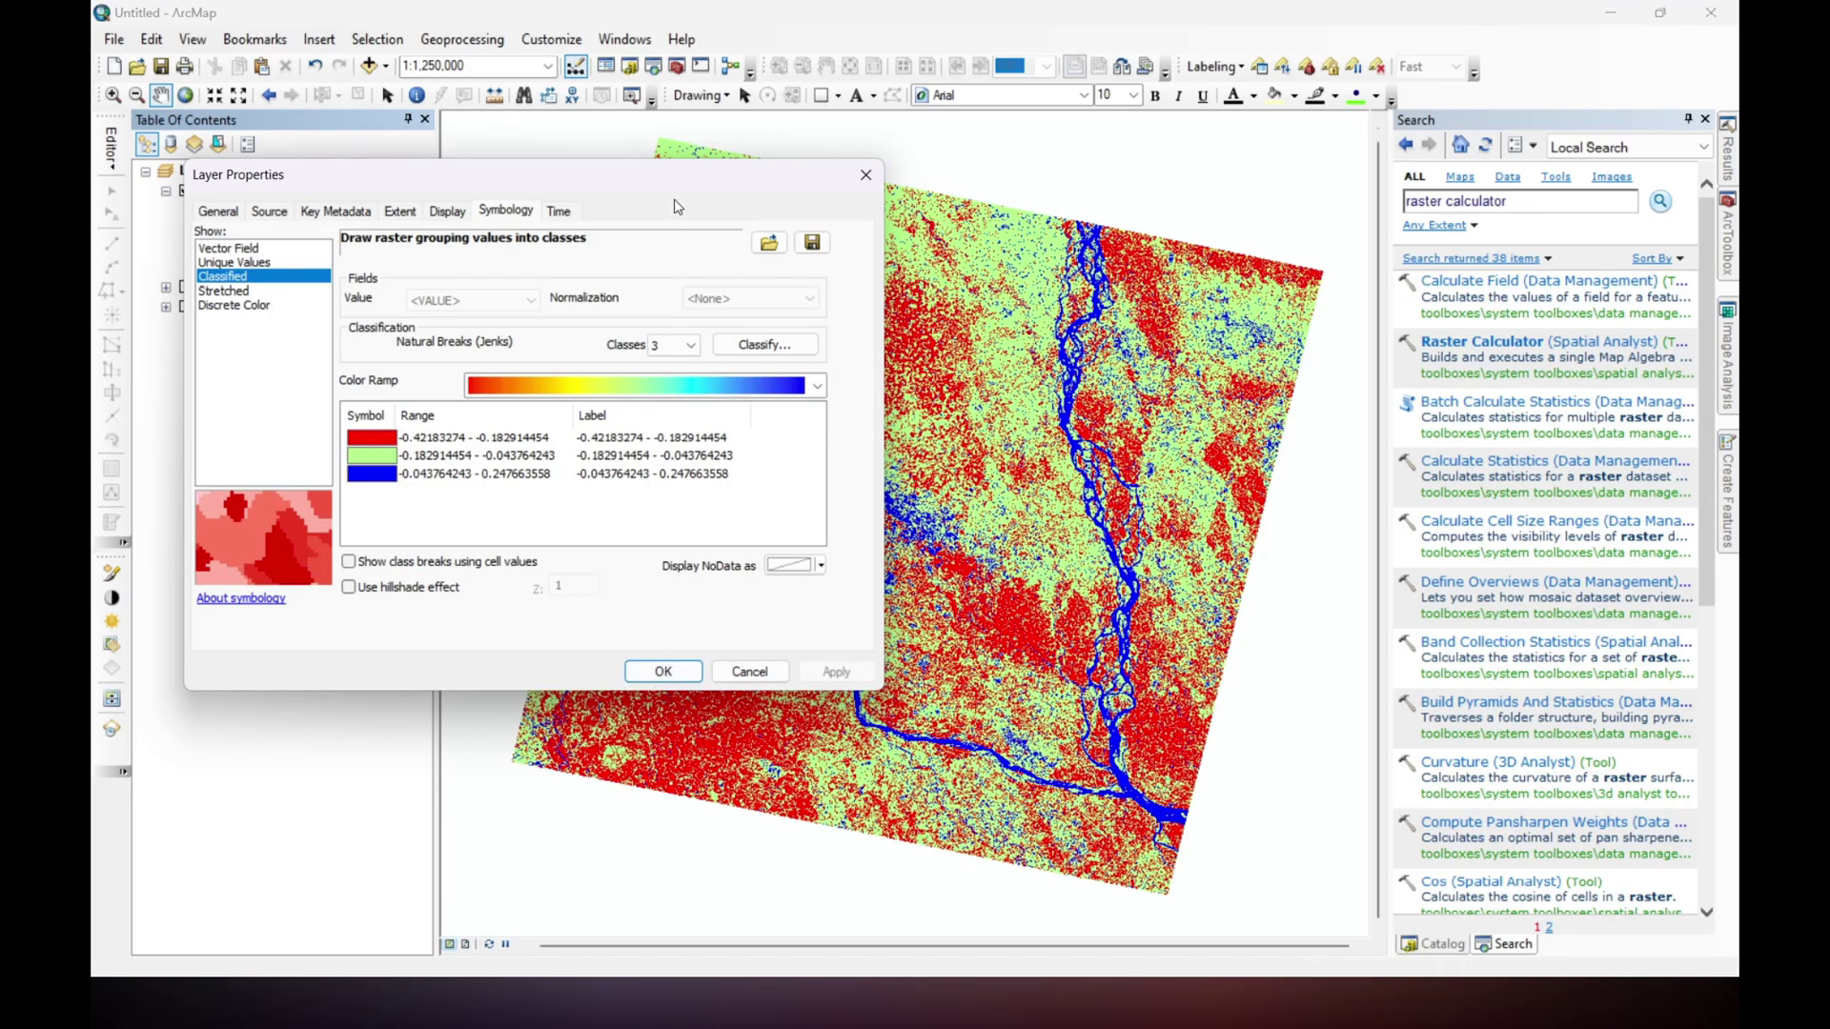
left_click_drag(668, 184, 876, 304)
left_click(871, 793)
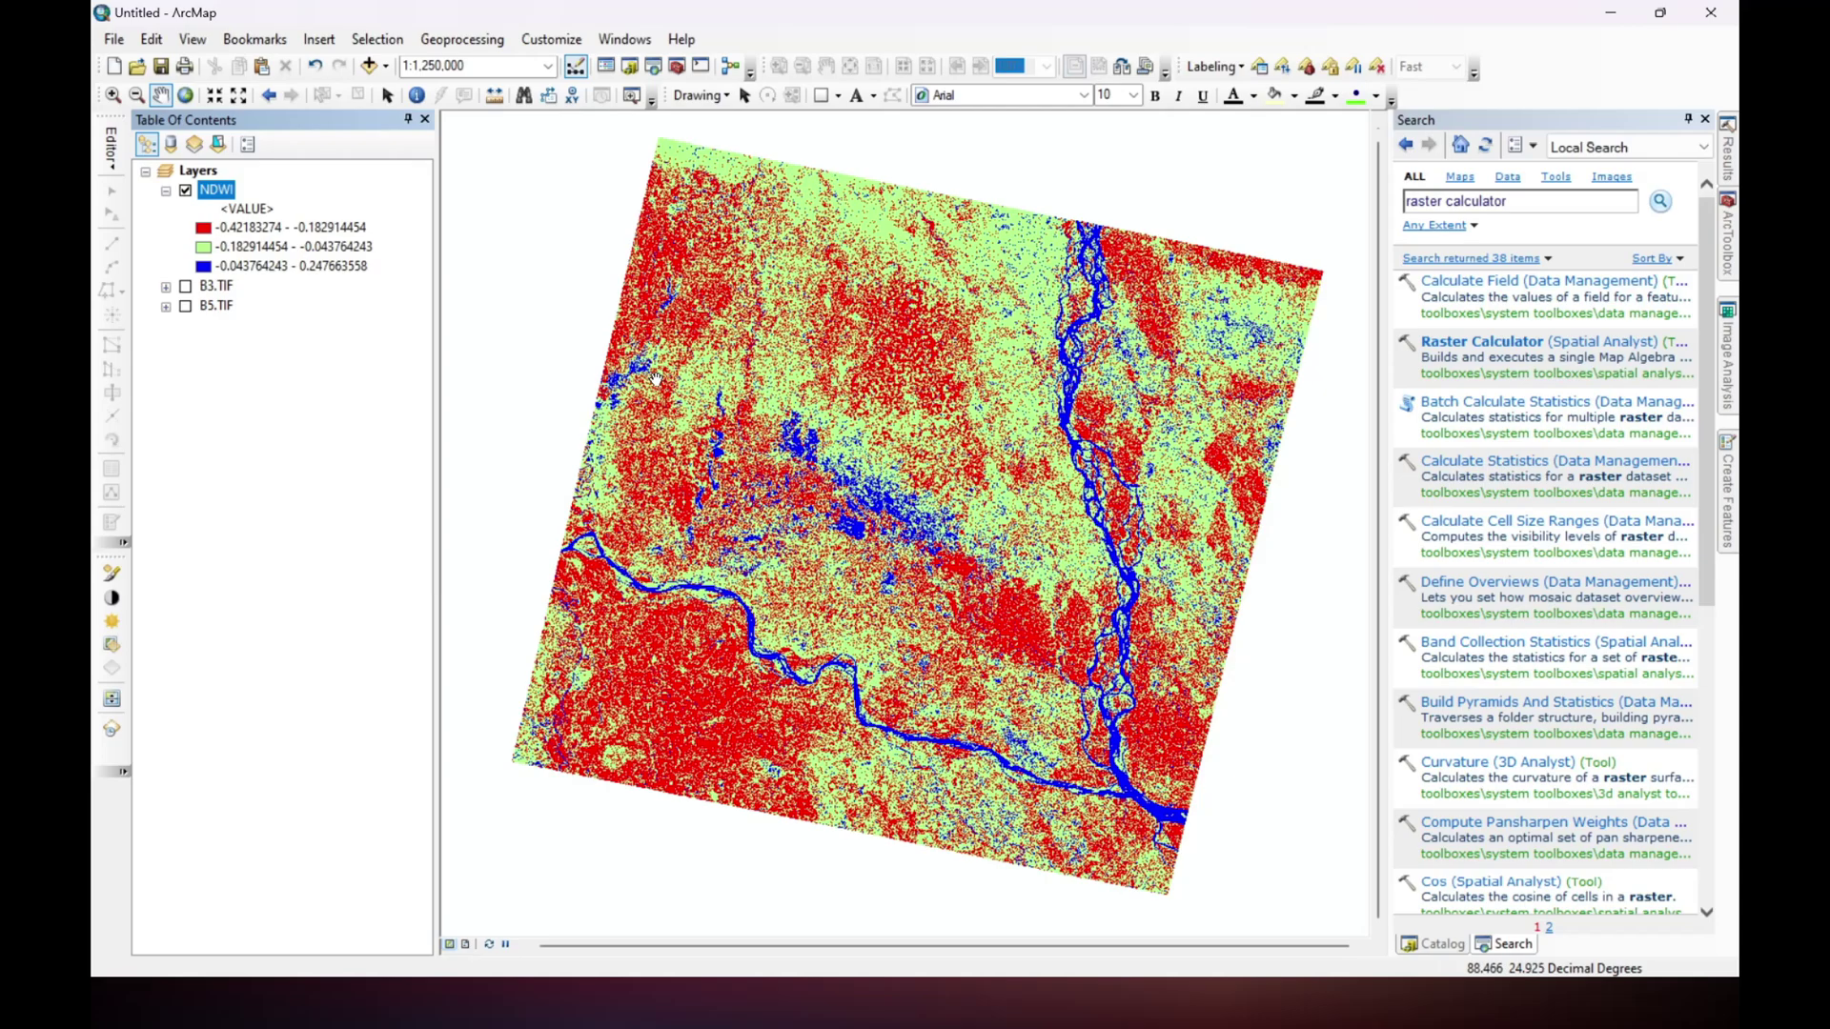
Add the AOI.shp shapefile from the AOI folder to the map.
left_click_drag(853, 497, 811, 488)
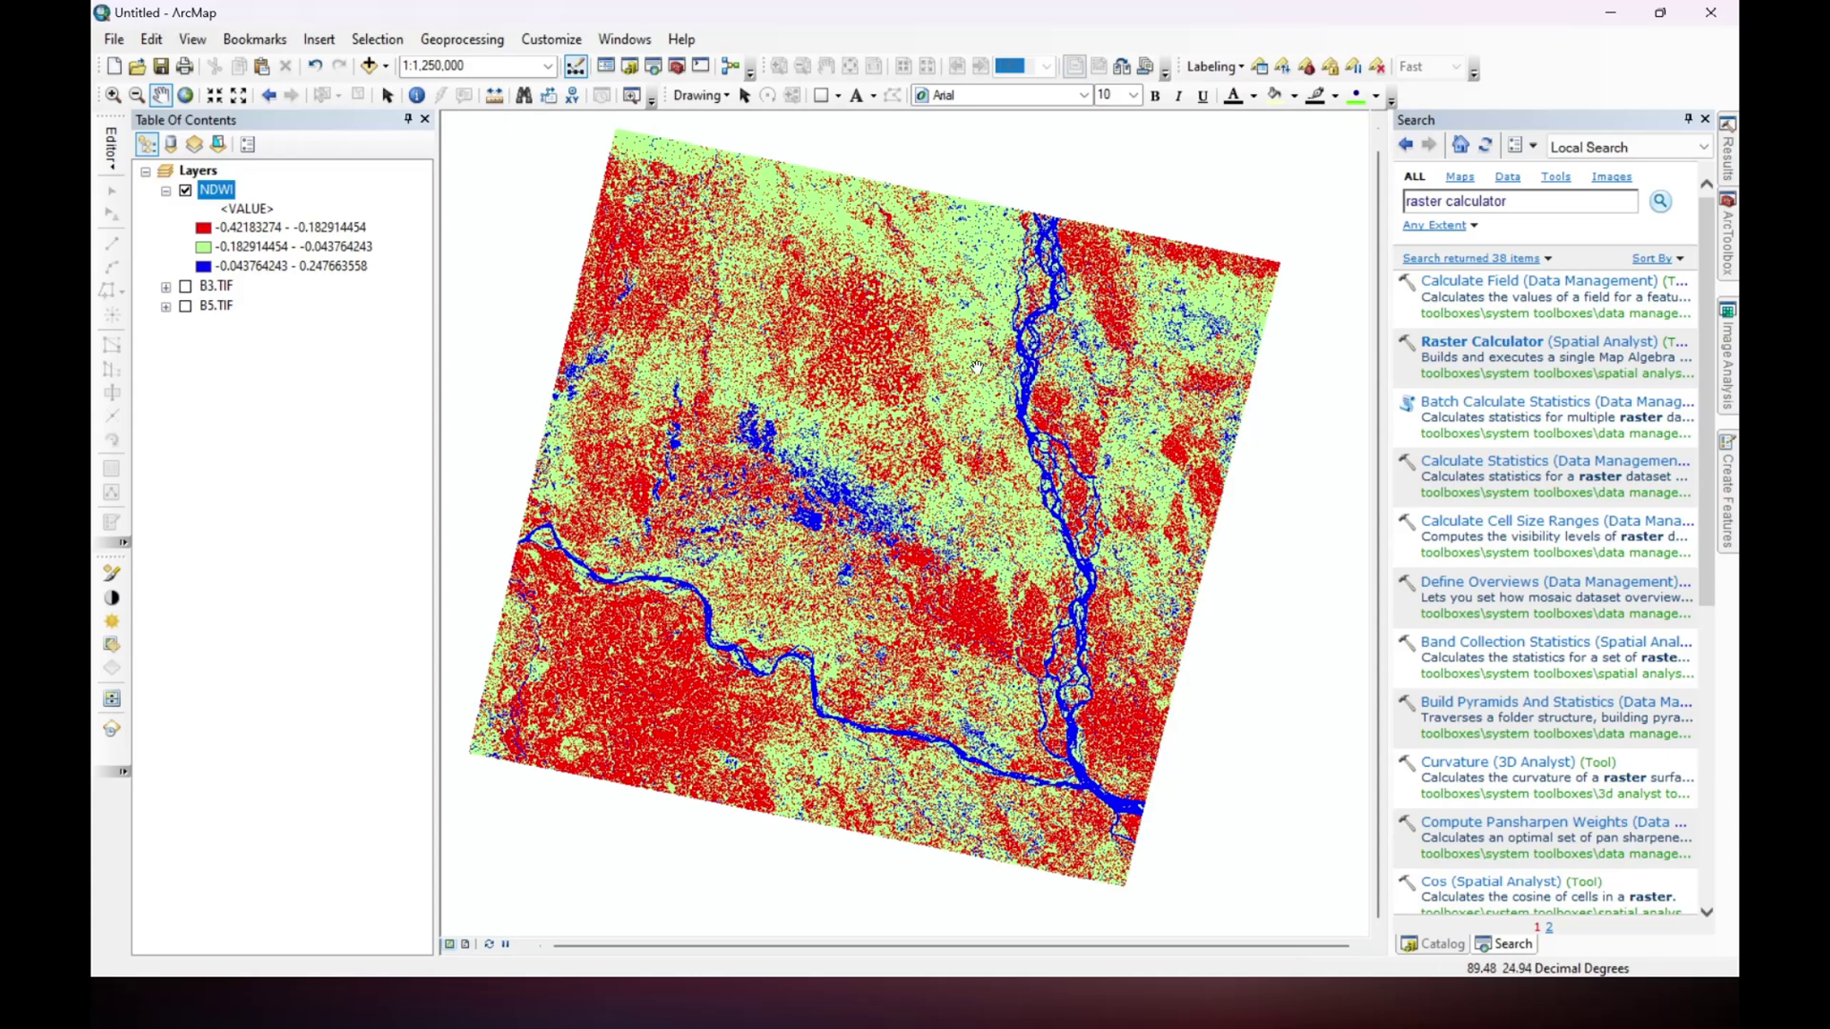
left_click(370, 67)
left_click(692, 389)
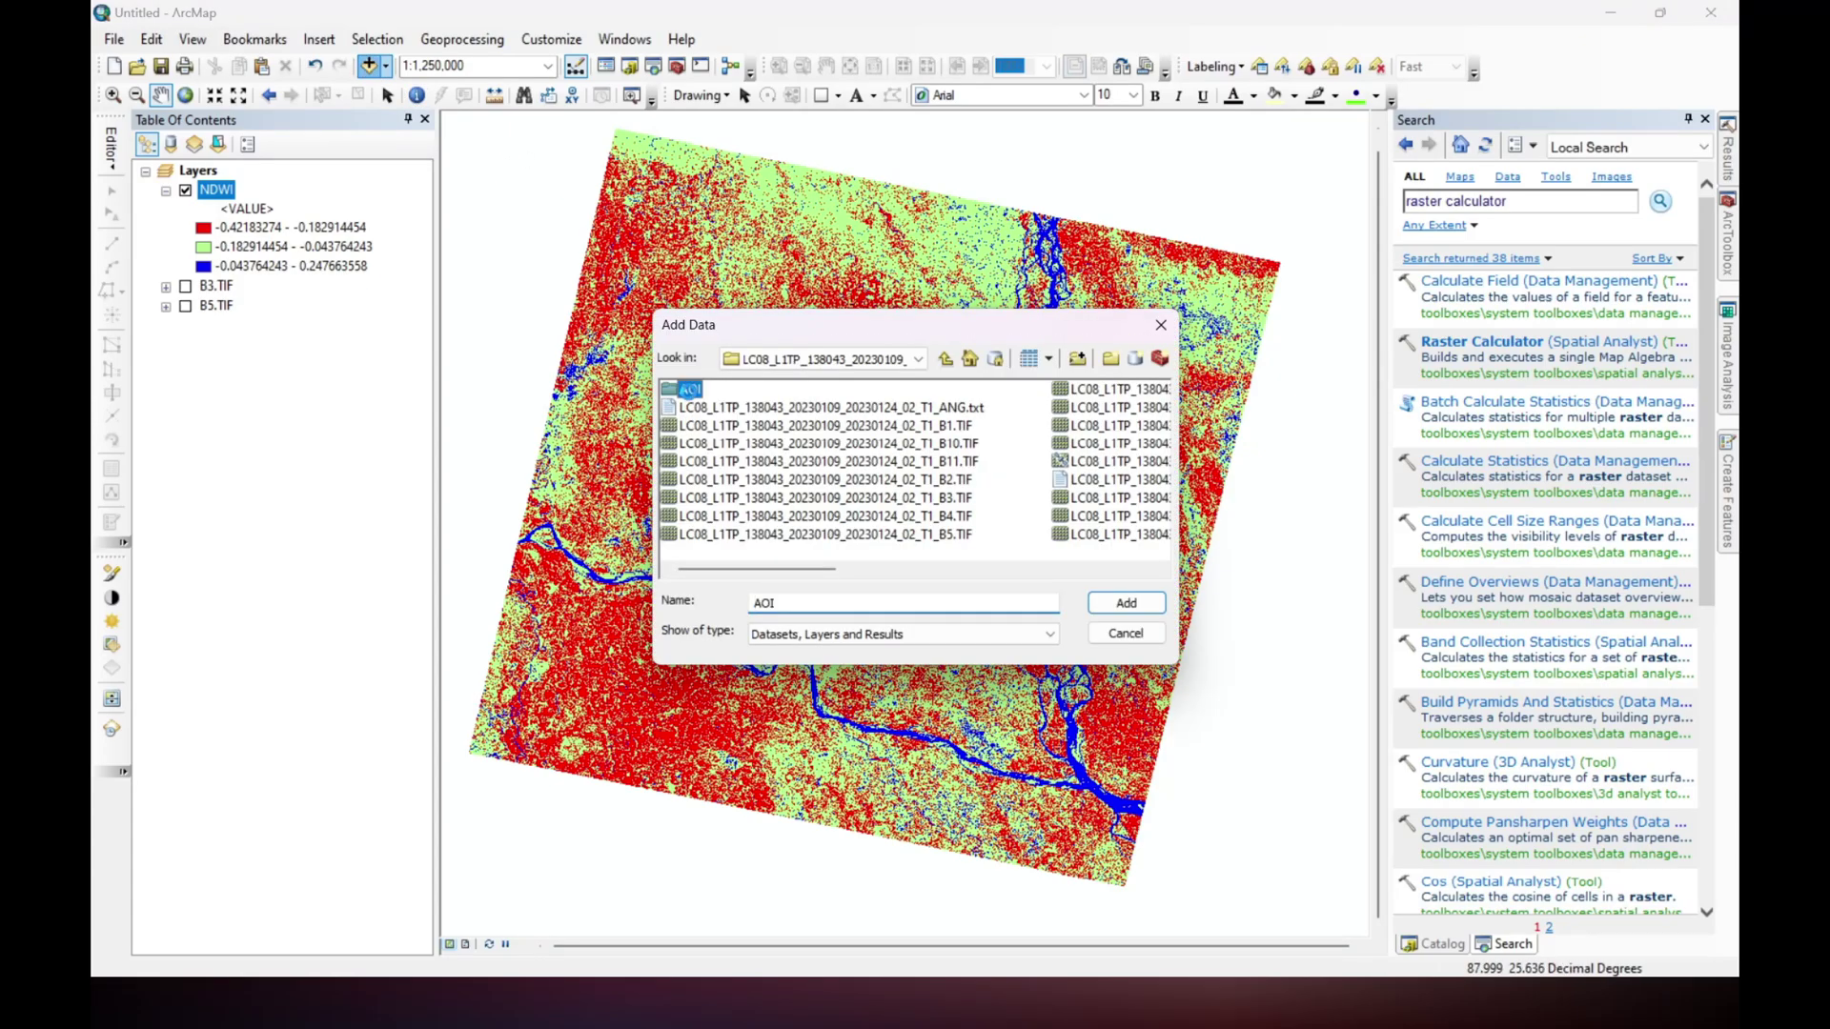
double_click(690, 389)
left_click(708, 391)
left_click(1124, 602)
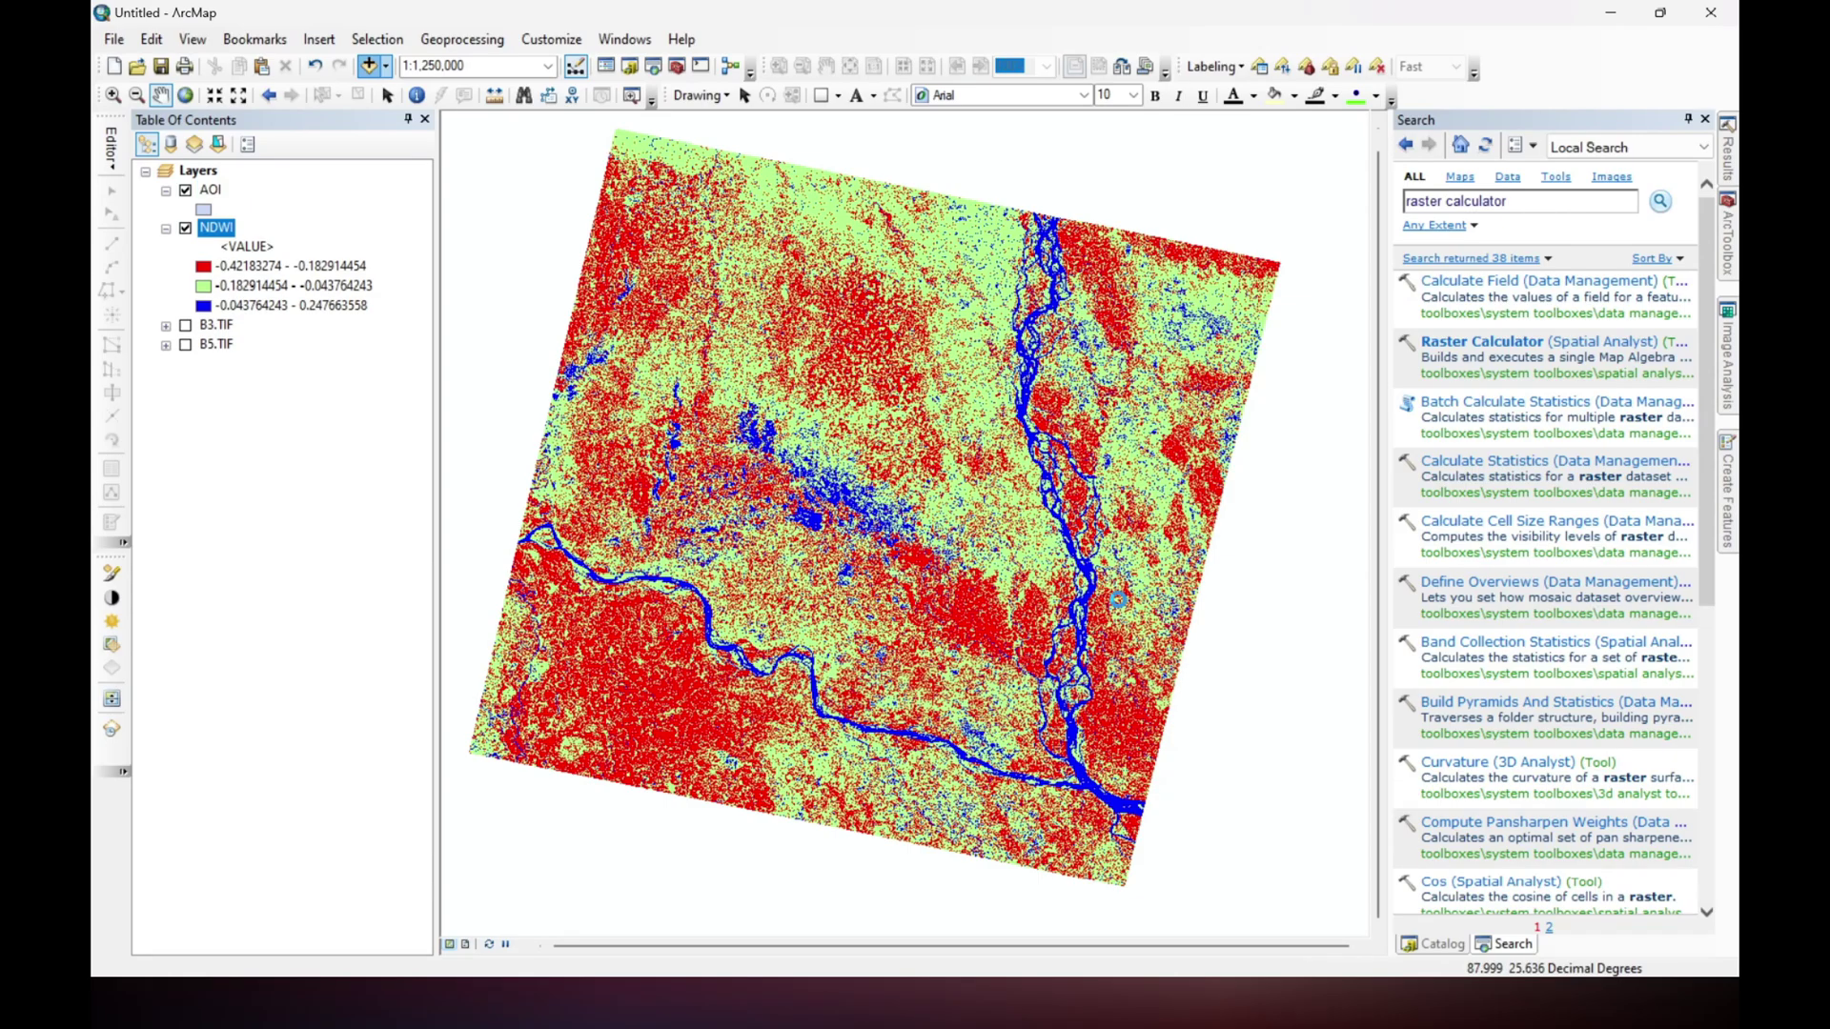
Style the AOI layer as a hollow symbol with a black outline.
left_click(203, 208)
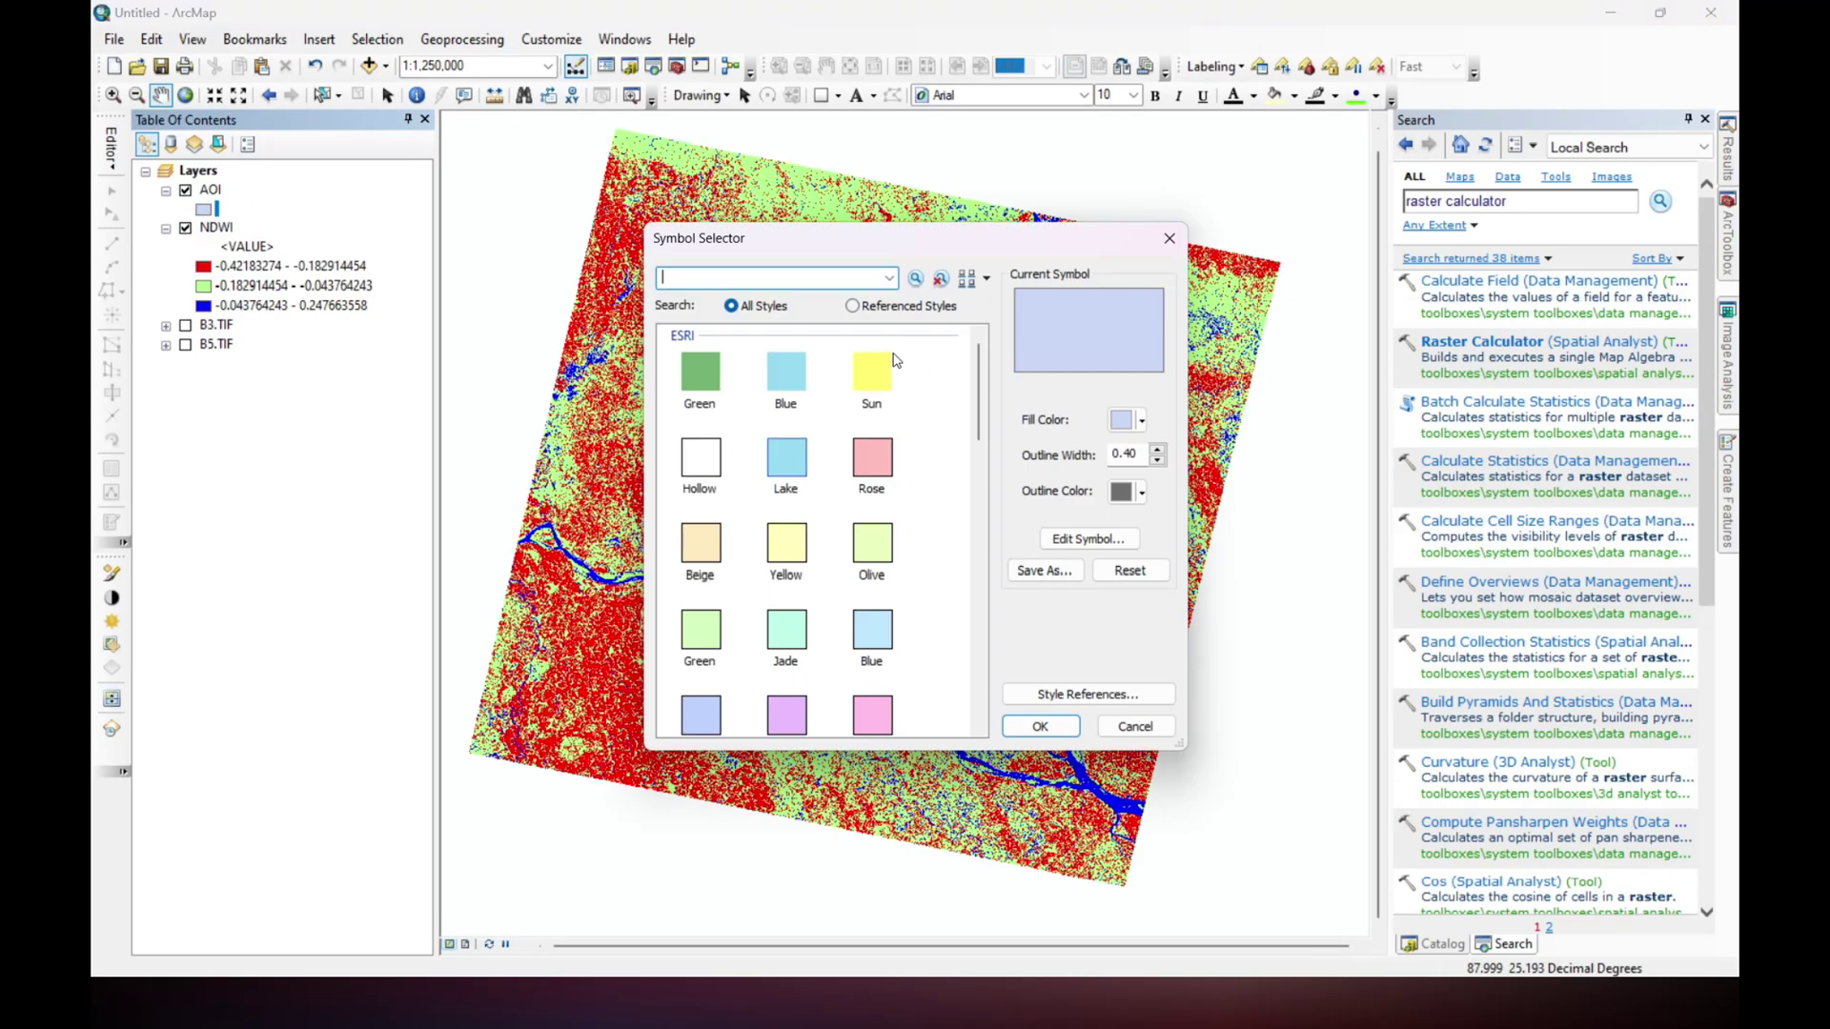
left_click(701, 458)
left_click(1141, 491)
left_click(1120, 731)
left_click(1040, 727)
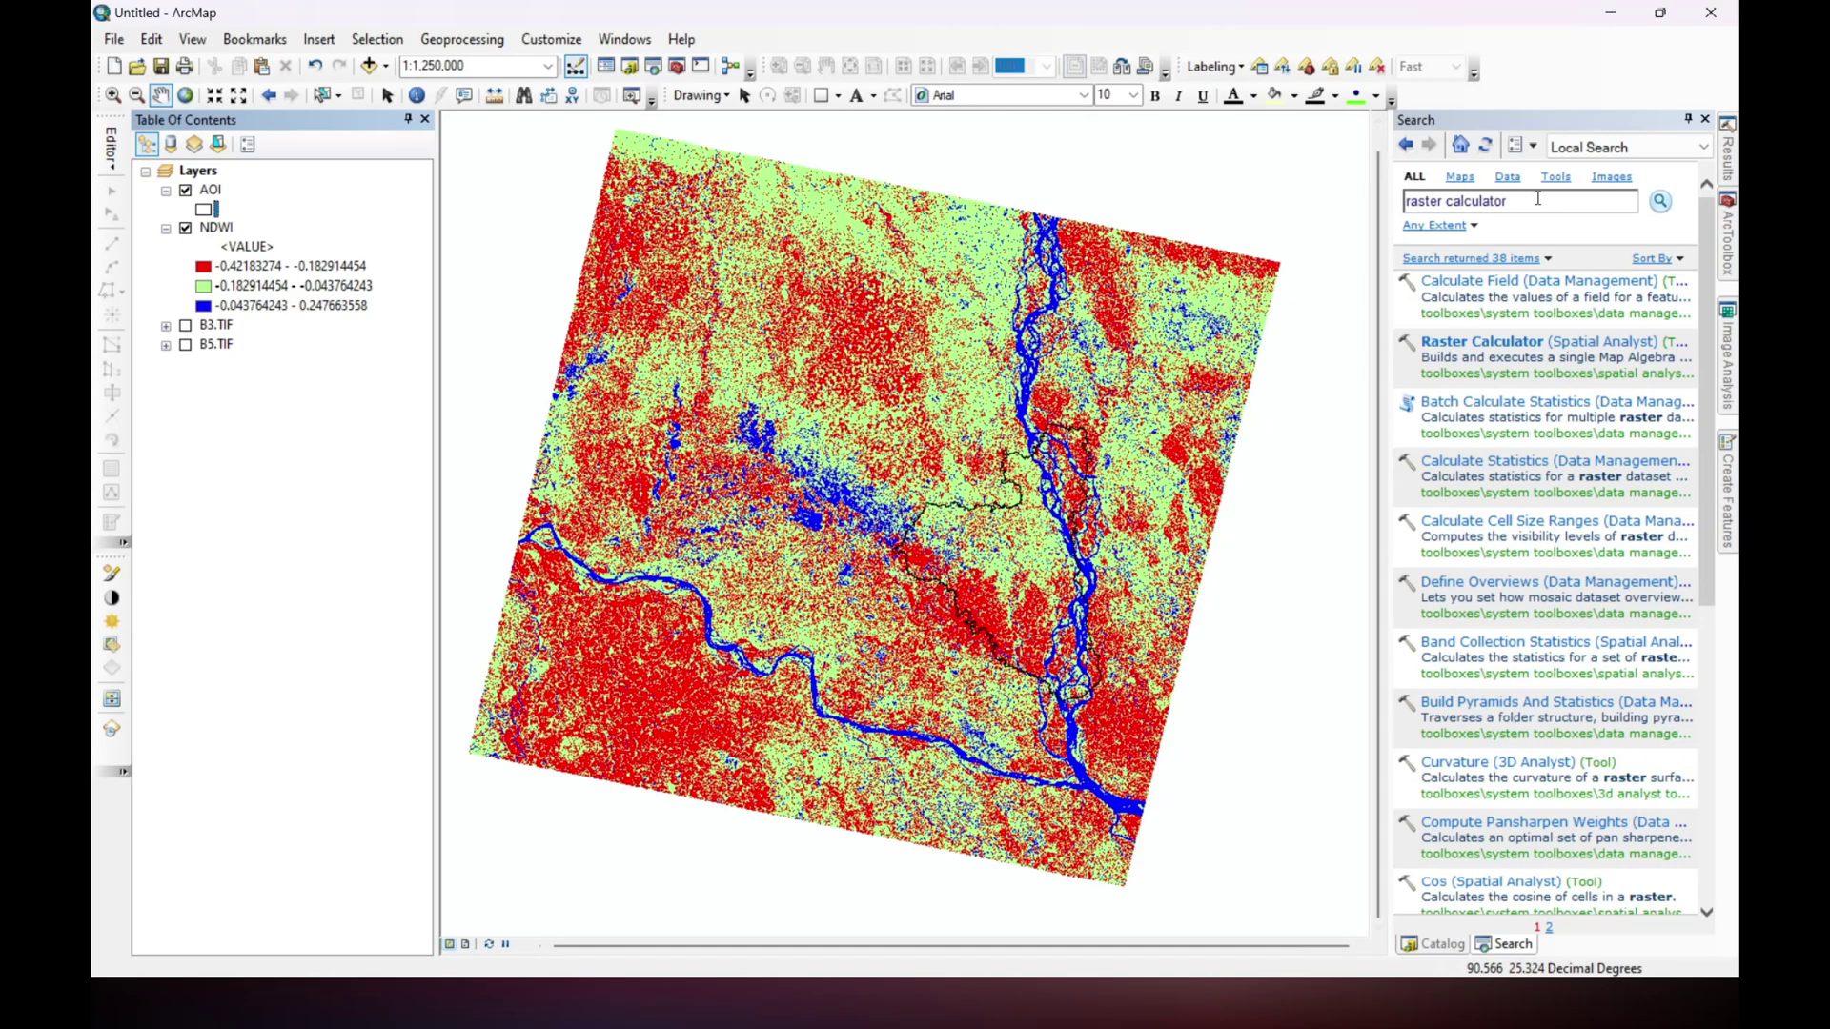
Search for 'extract by mask' and open the Extract by Mask tool.
mouse_move(1518, 201)
key("ctrl+a")
key("BackSpace")
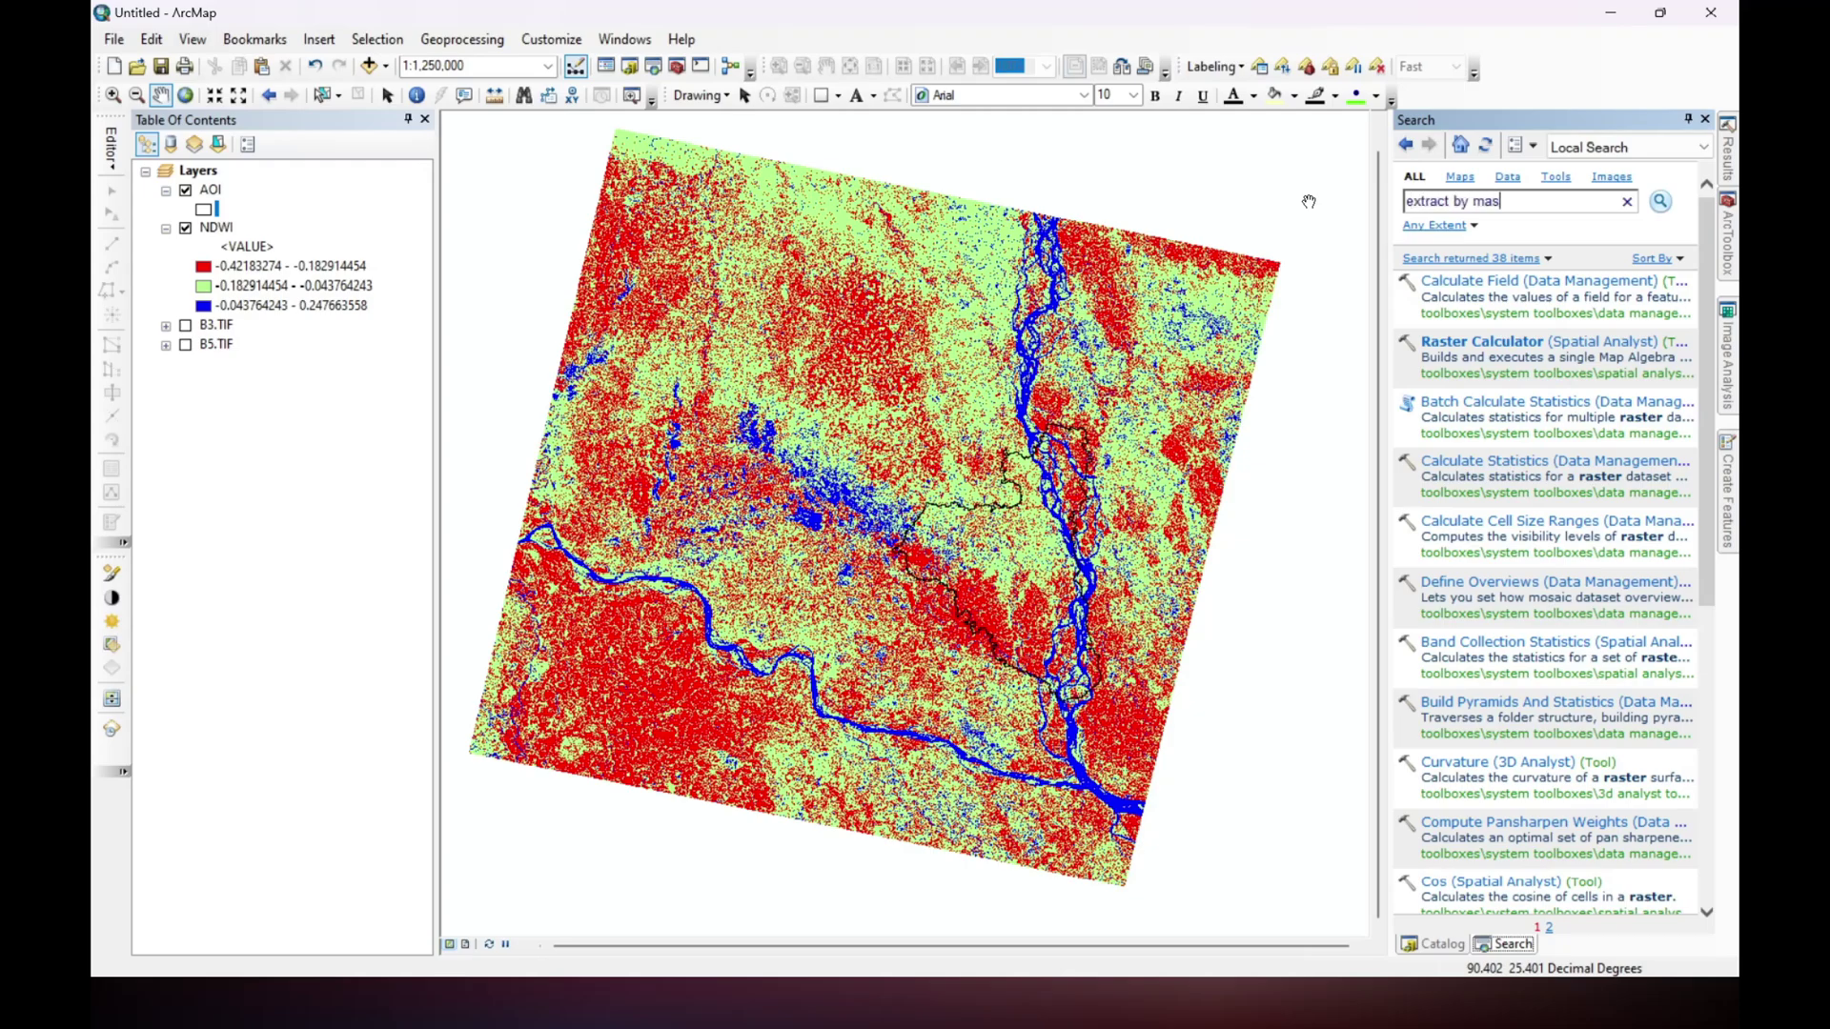
key("Return")
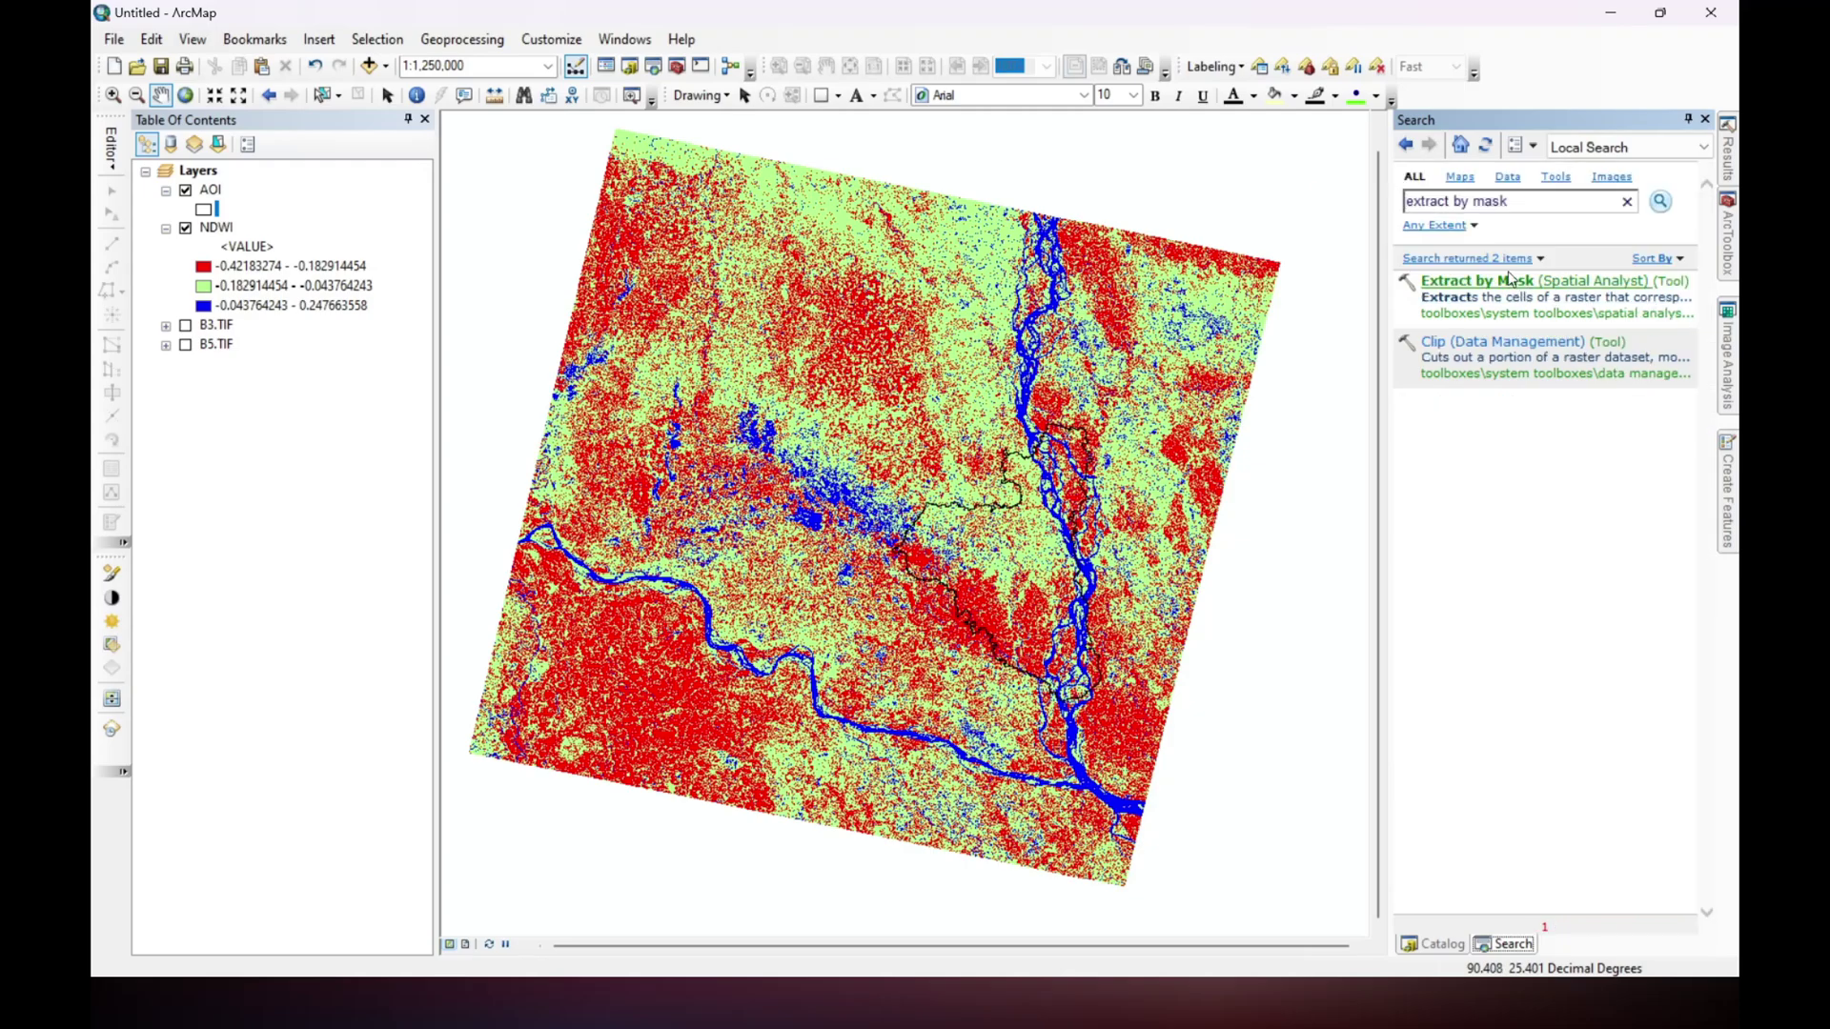
left_click(1467, 292)
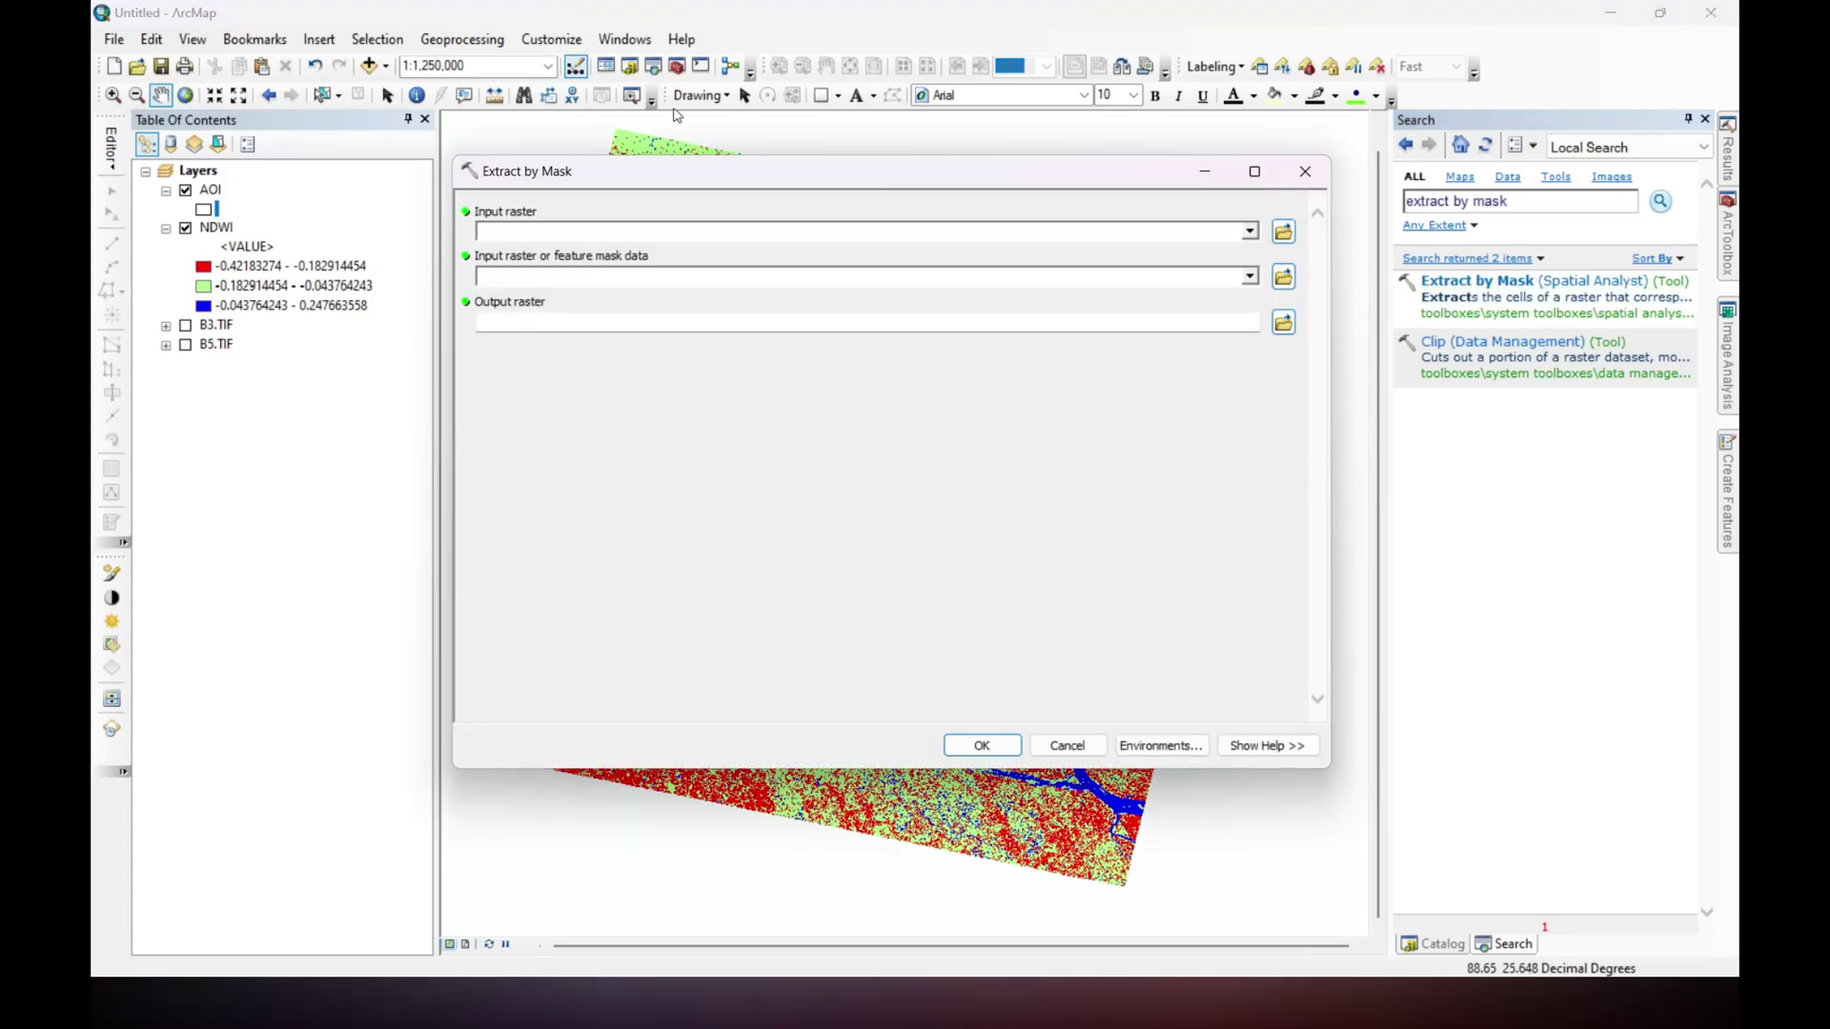
Set NDWI as the input raster and AOI as the mask, naming the output NDWI_Mask.
left_click_drag(583, 181, 617, 196)
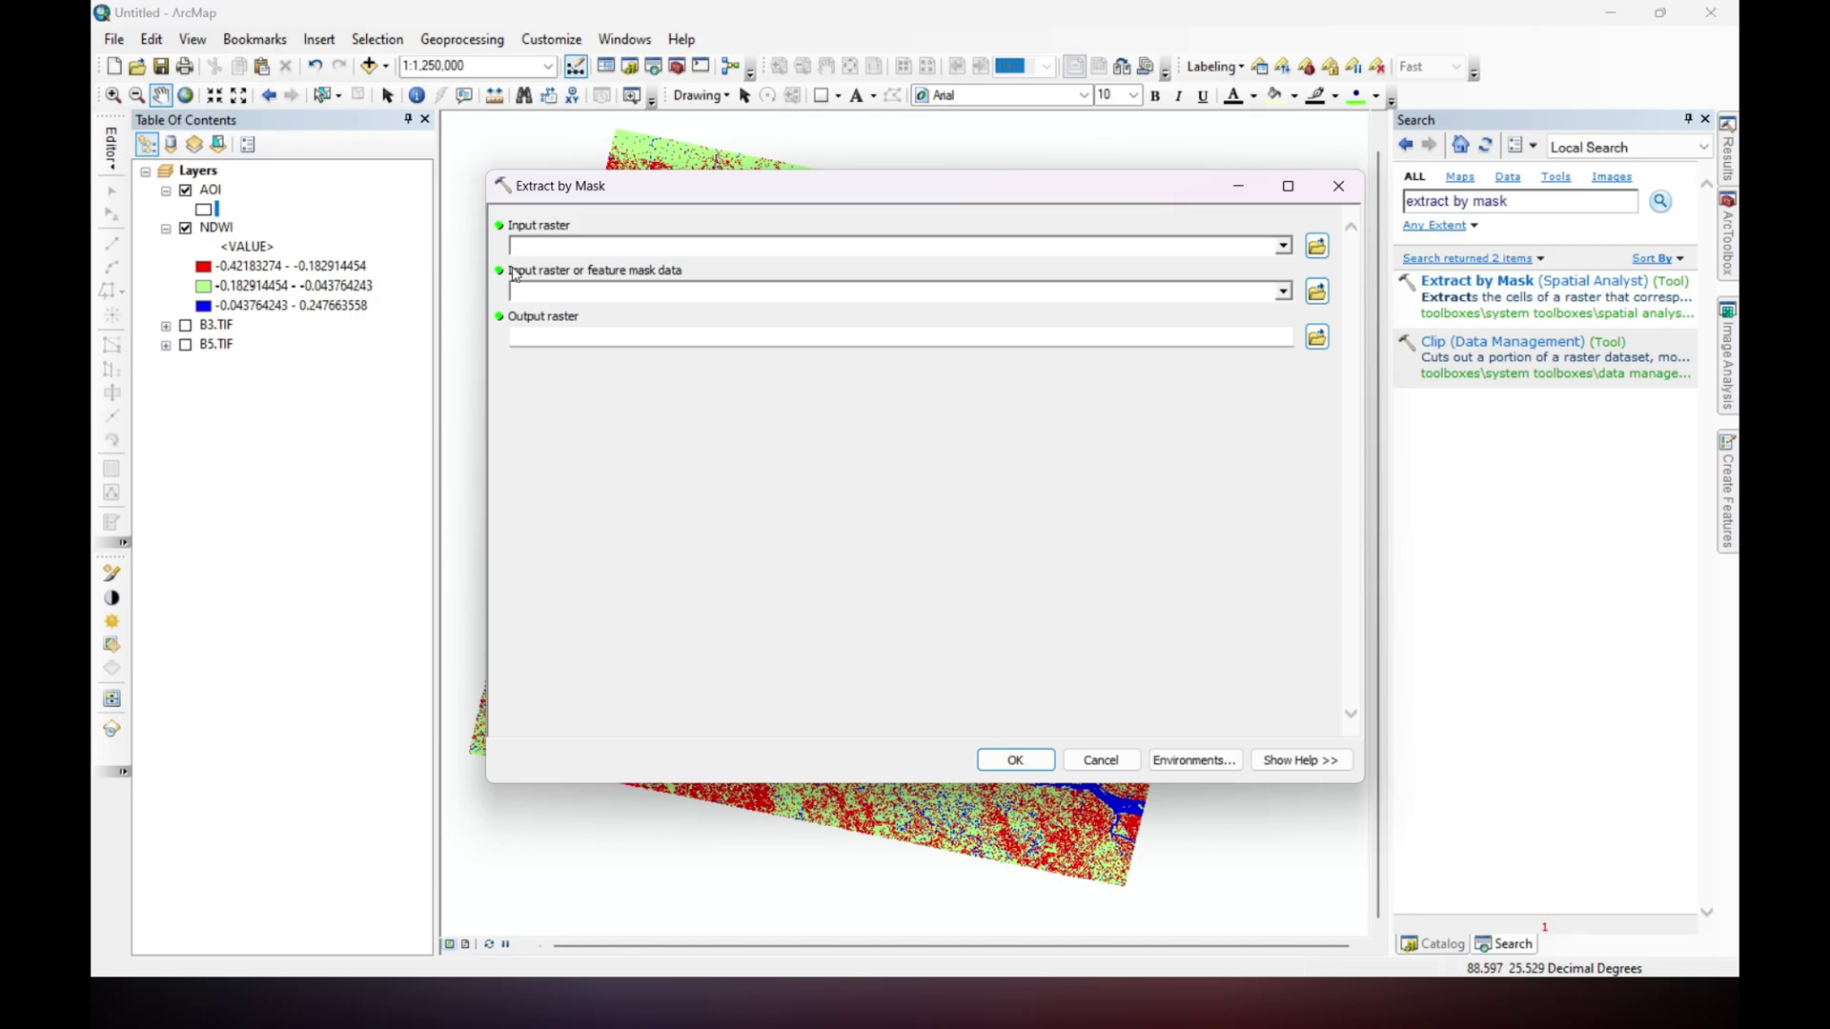
left_click_drag(208, 228, 540, 247)
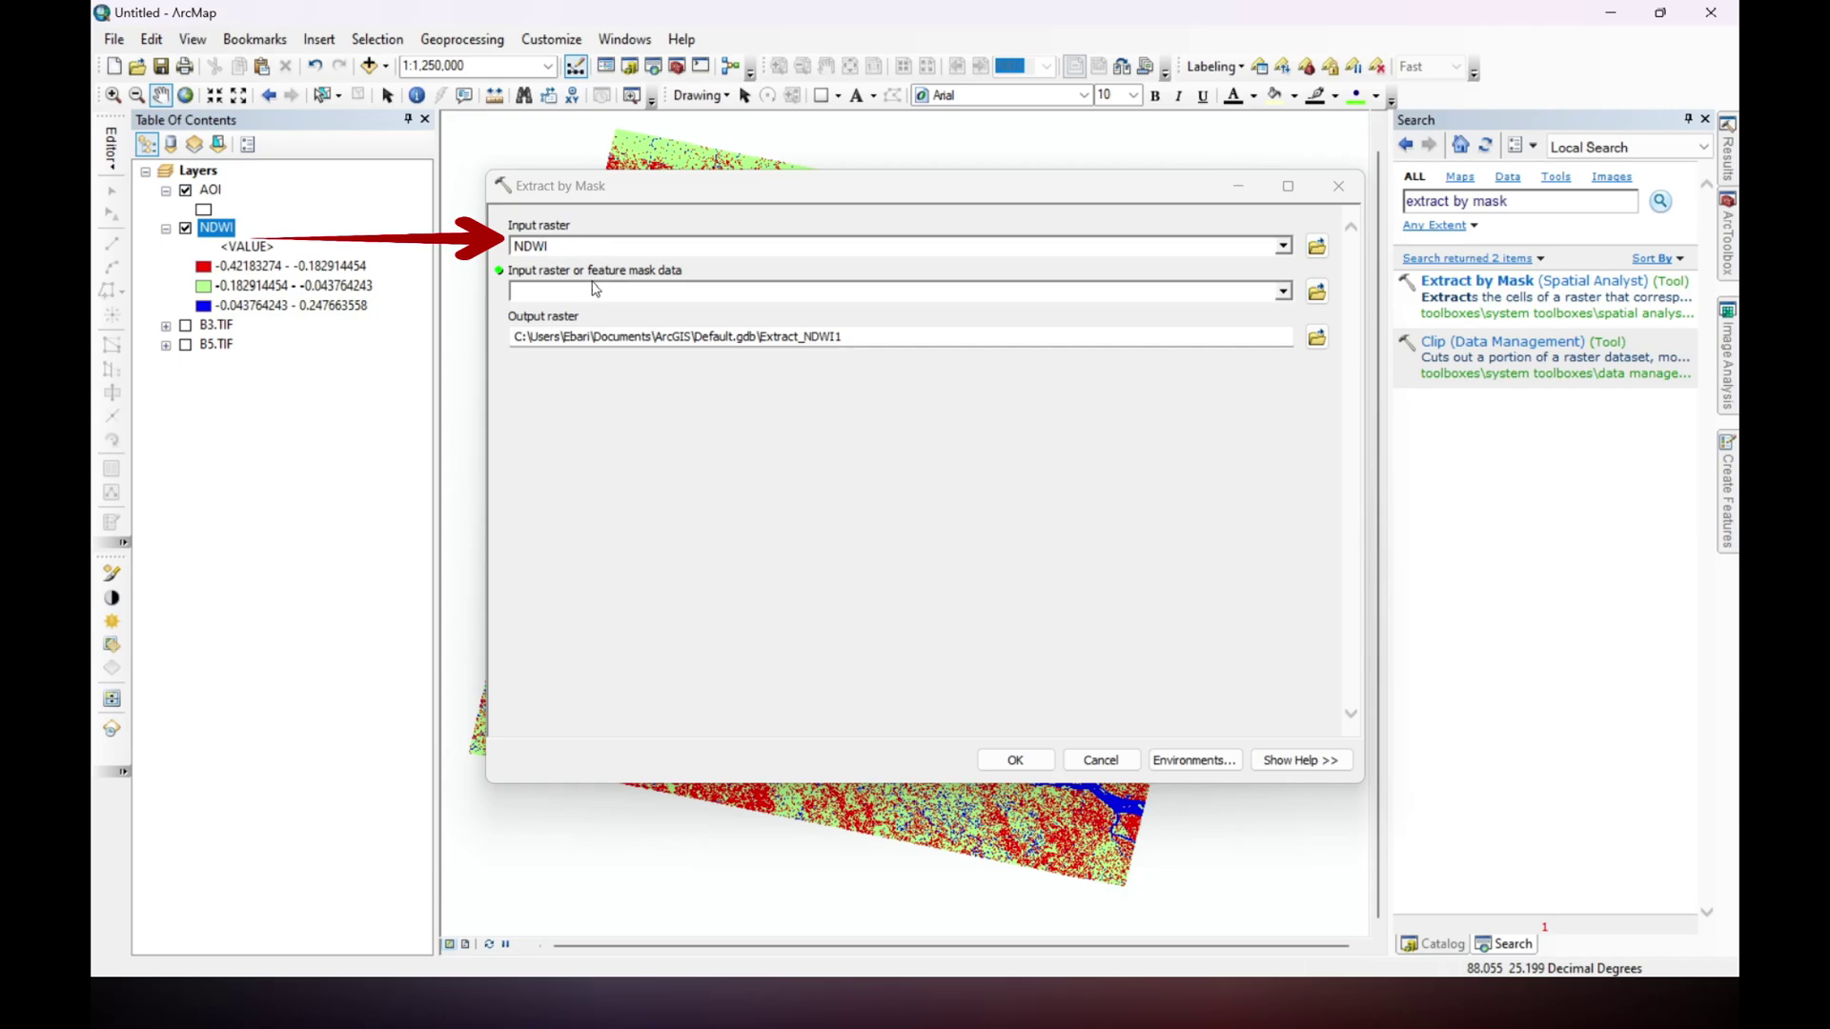
left_click_drag(209, 191, 538, 292)
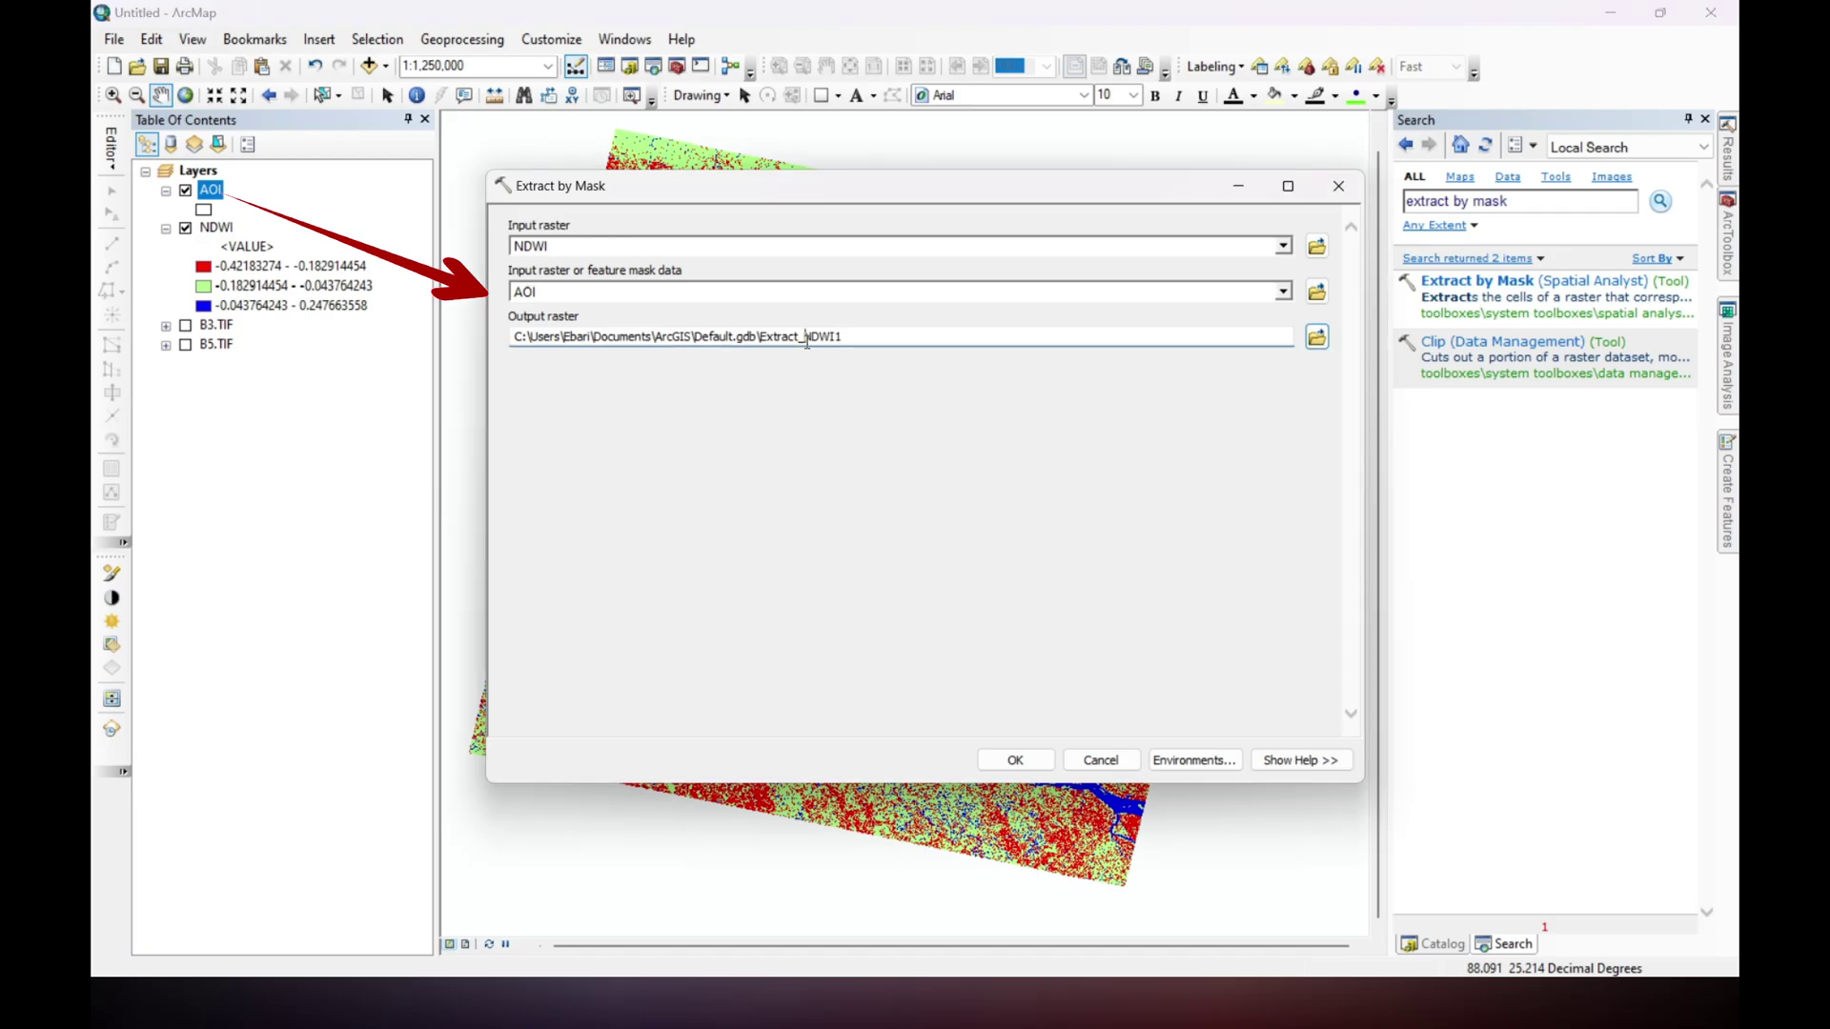
left_click_drag(807, 338, 759, 339)
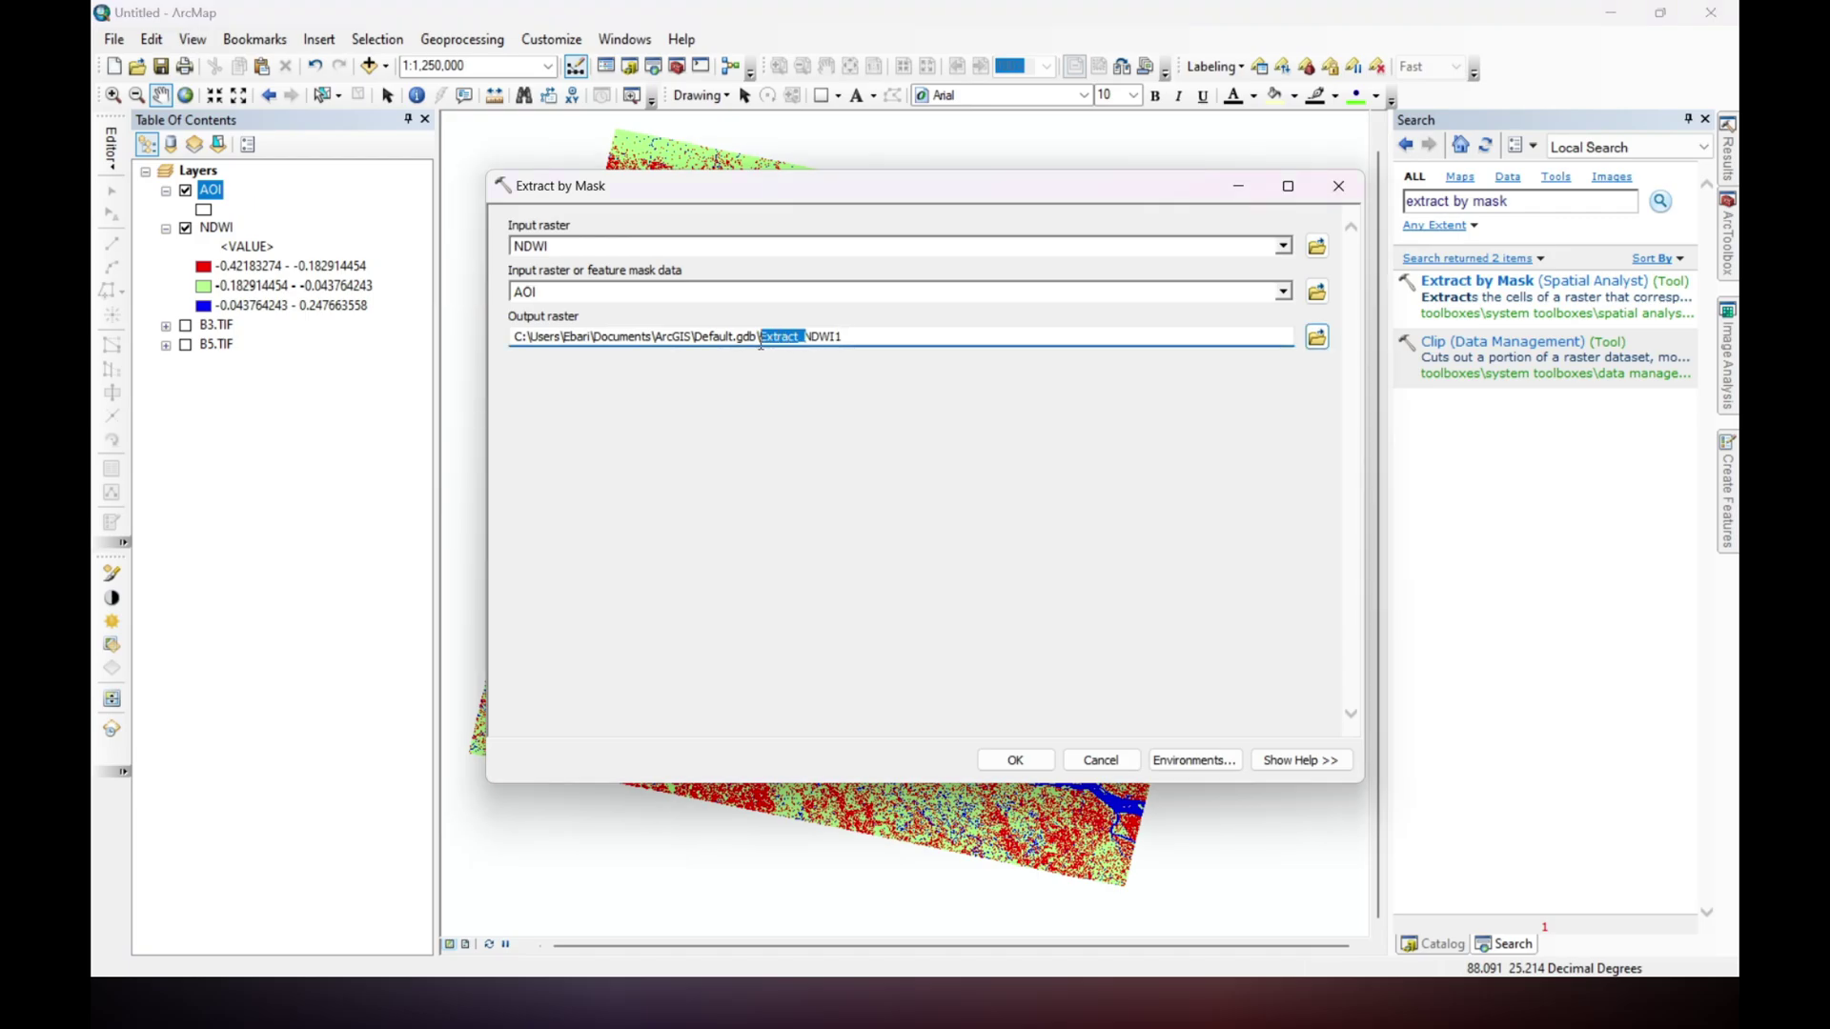
key("Delete")
Run Extract by Mask, hide the NDWI layer, and zoom to the NDWI_Mask extent.
left_click(1015, 761)
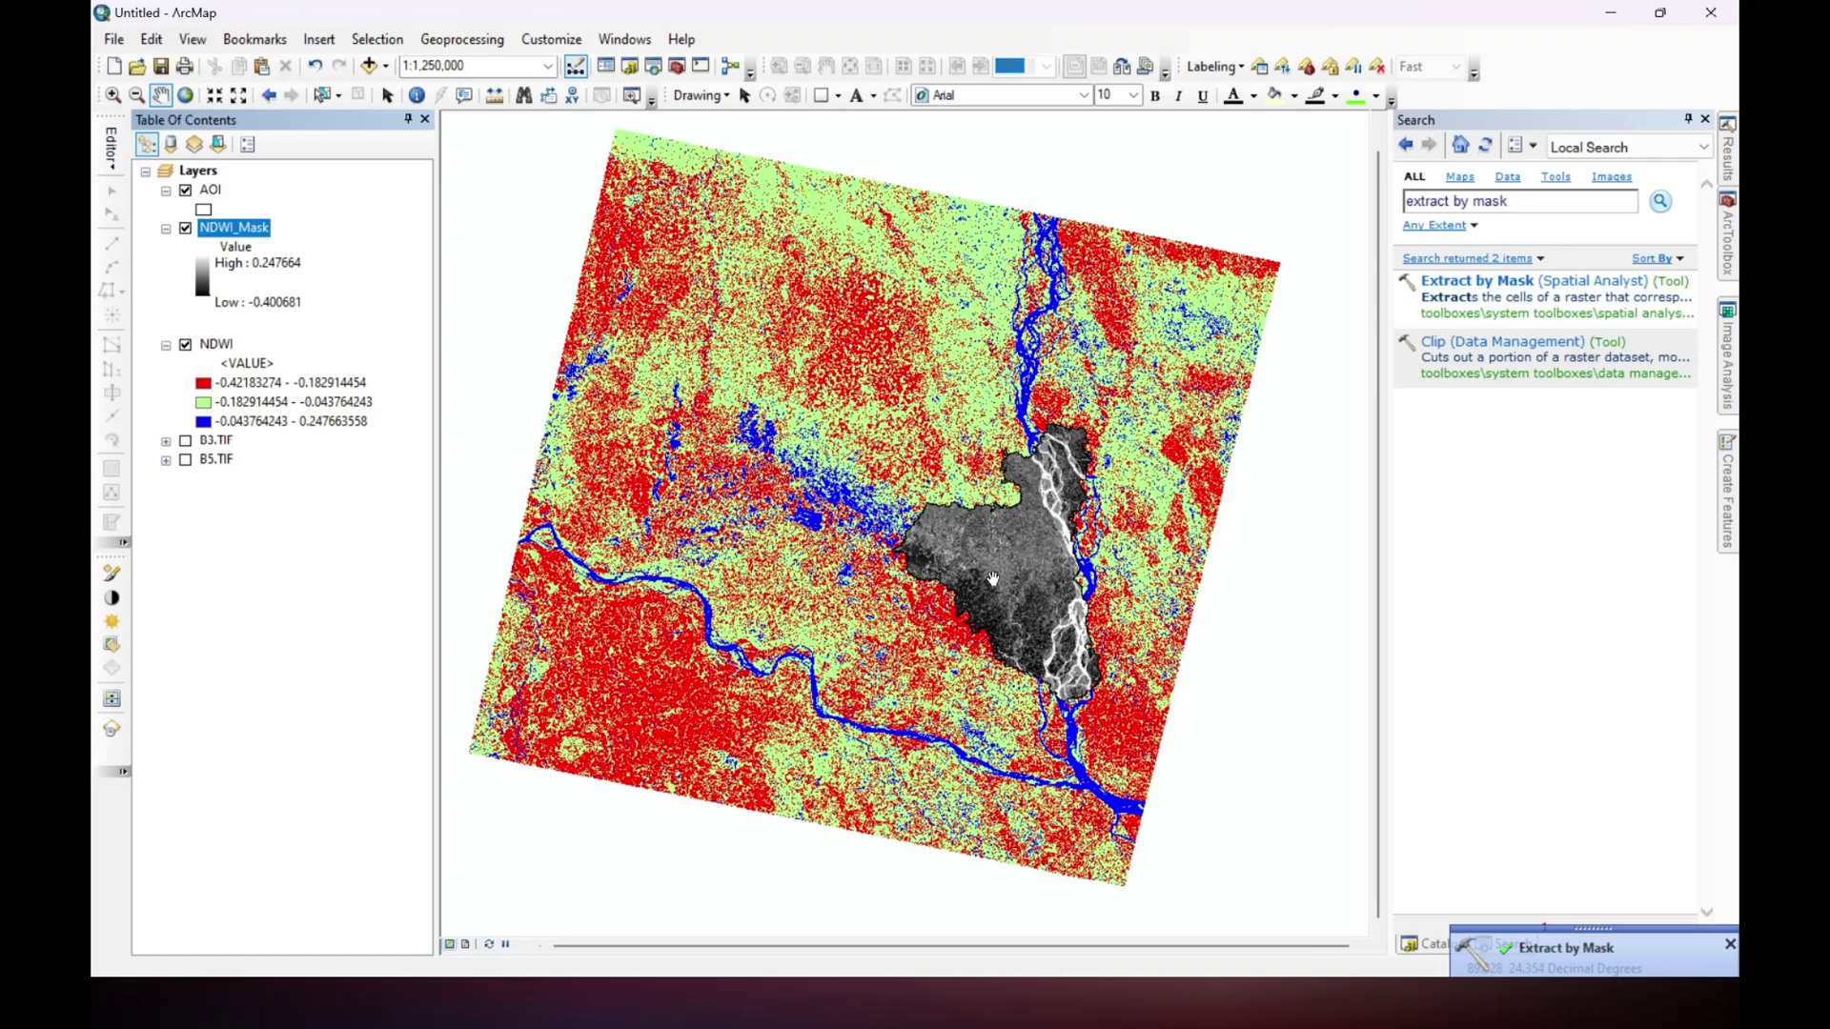
left_click(184, 346)
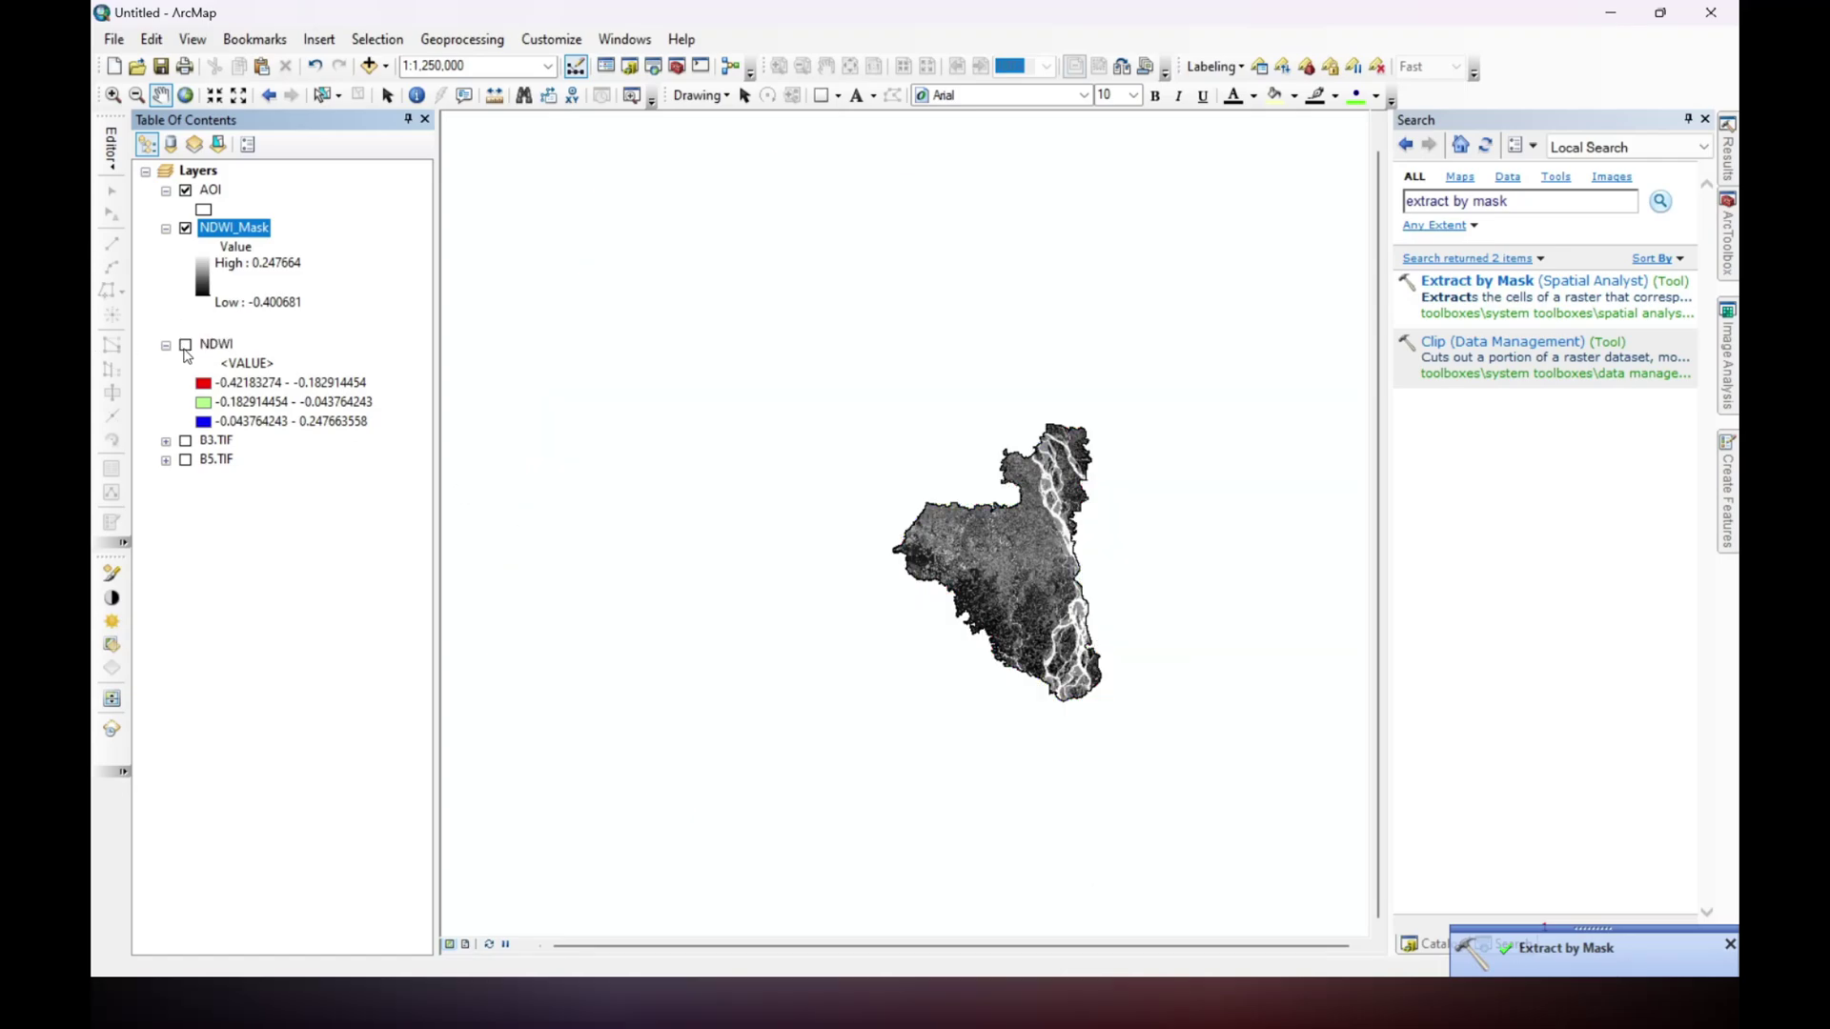
right_click(236, 229)
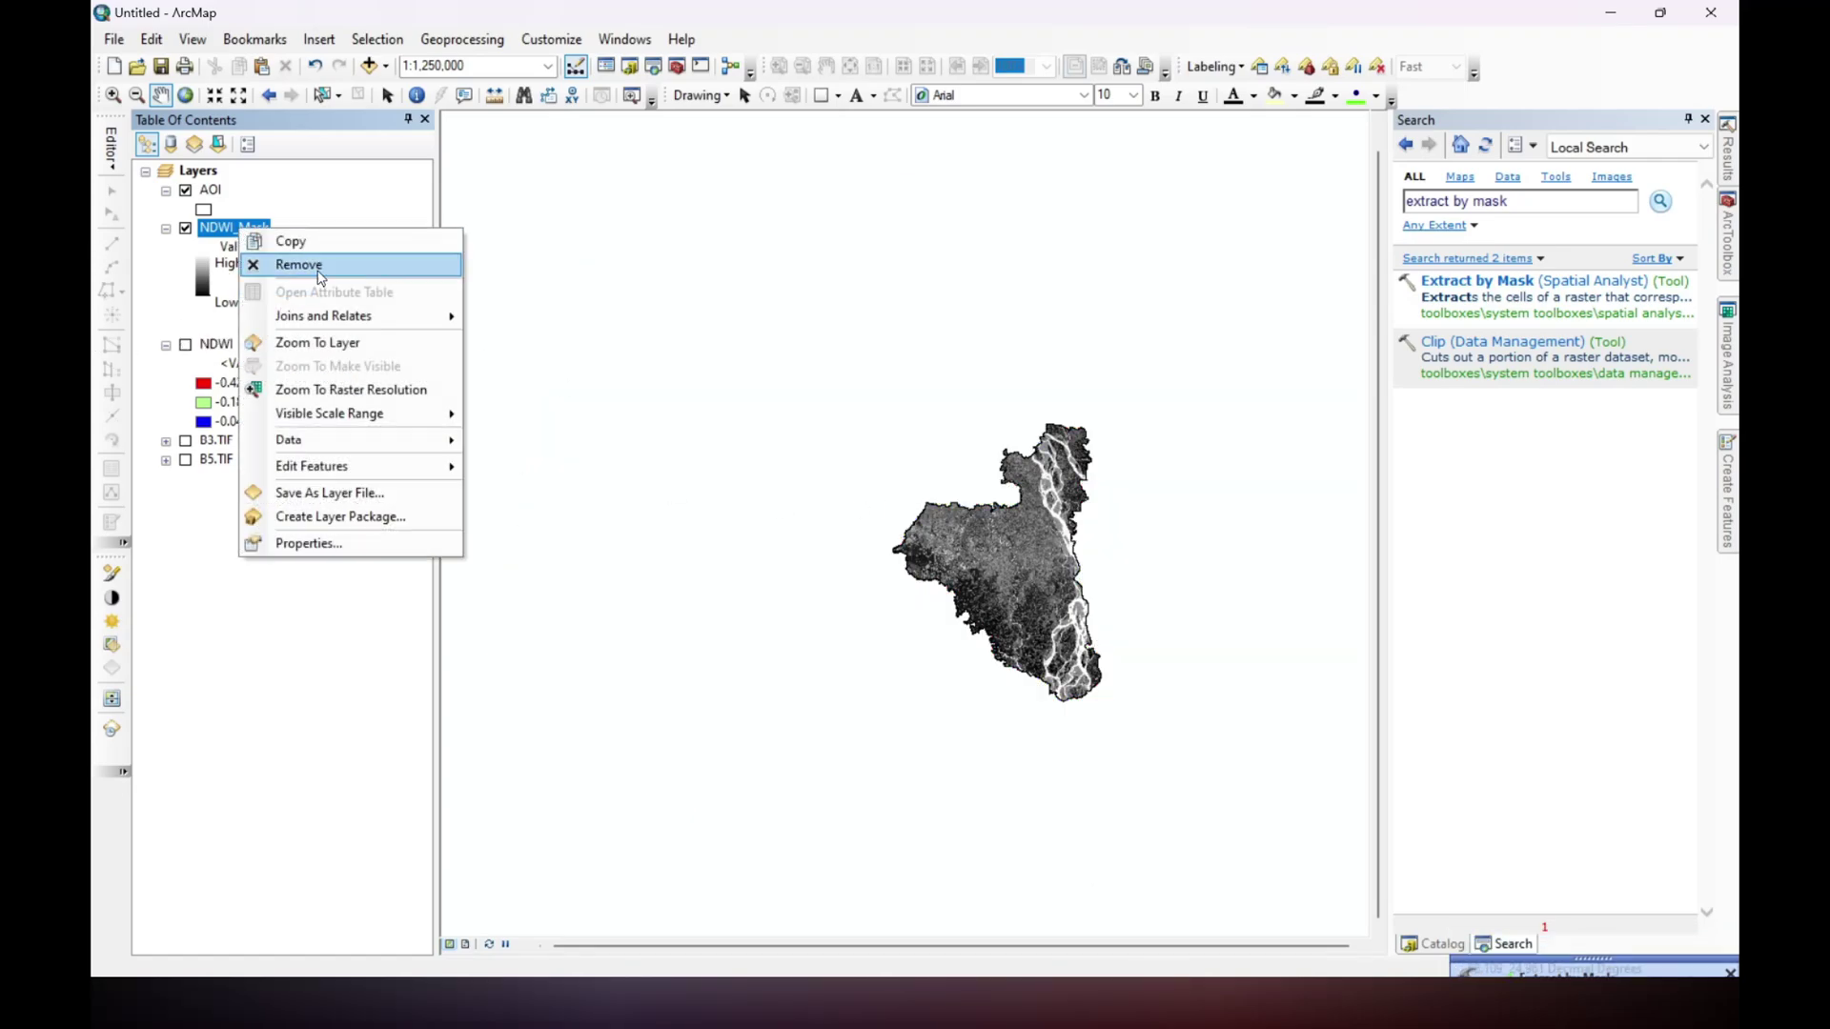
left_click(294, 340)
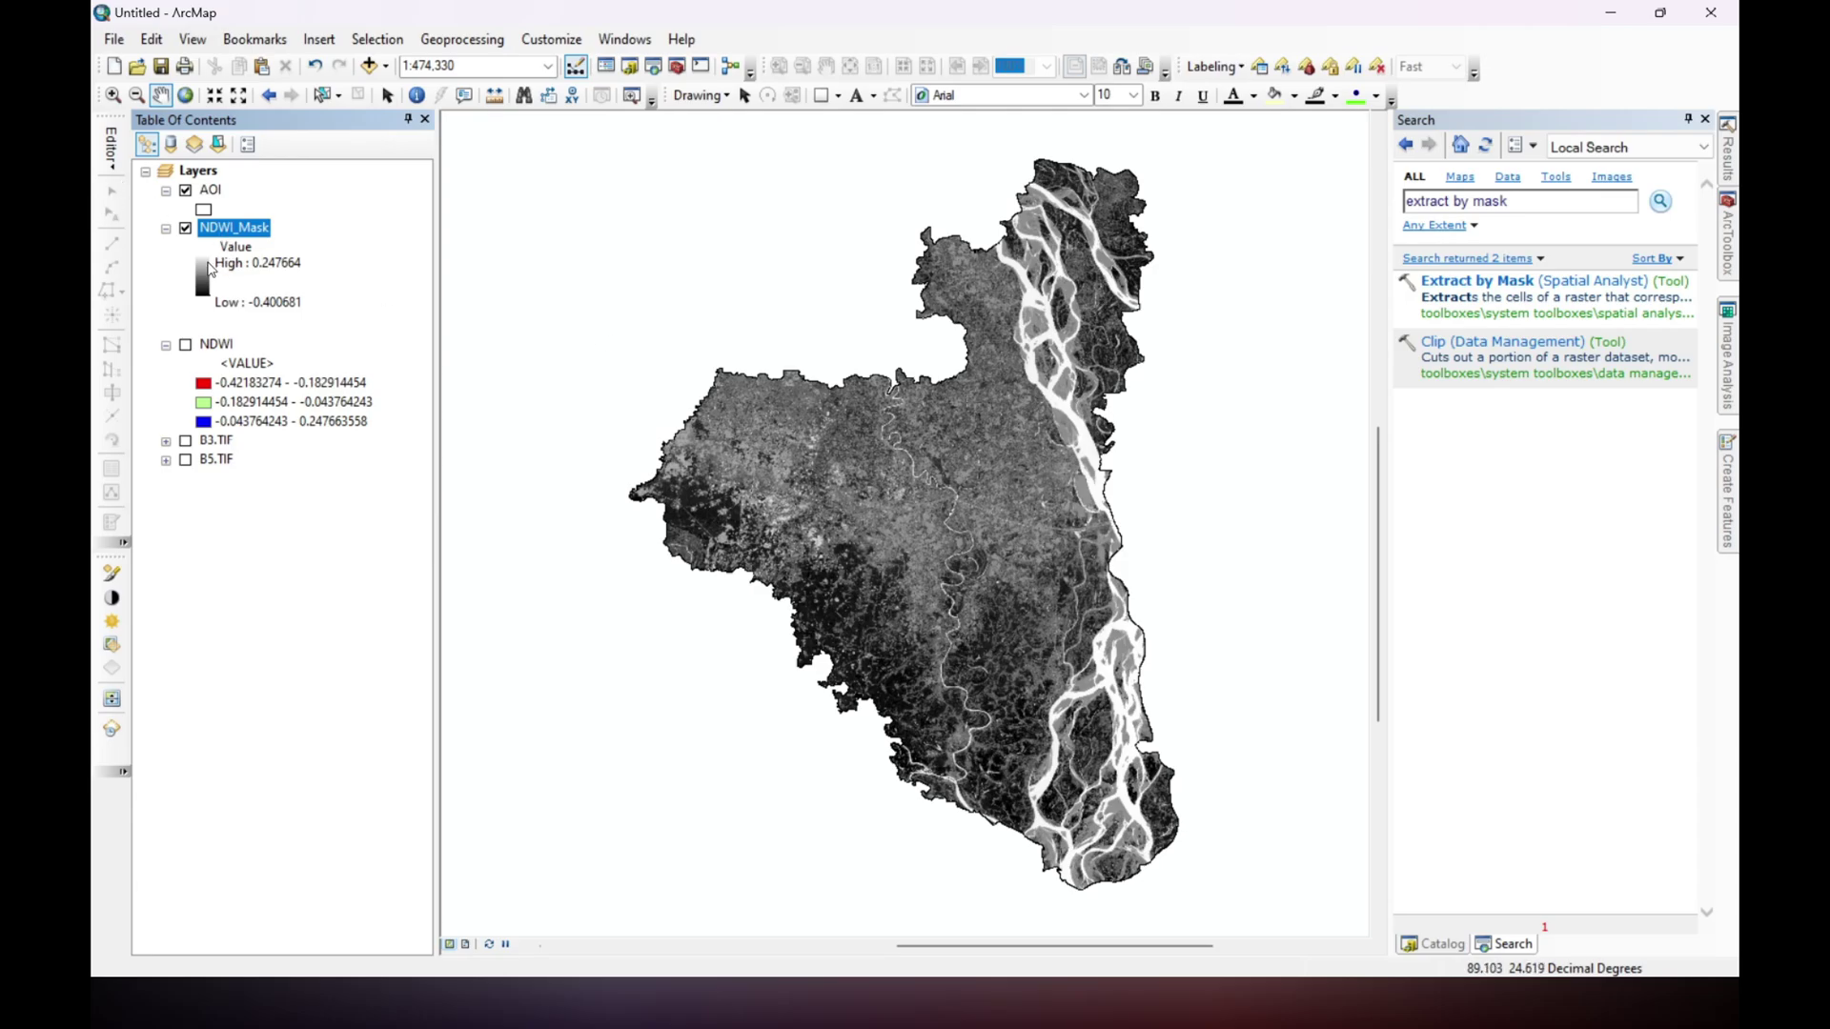
Give NDWI_Mask the red-to-blue rainbow colour ramp so rivers show blue.
left_click(202, 284)
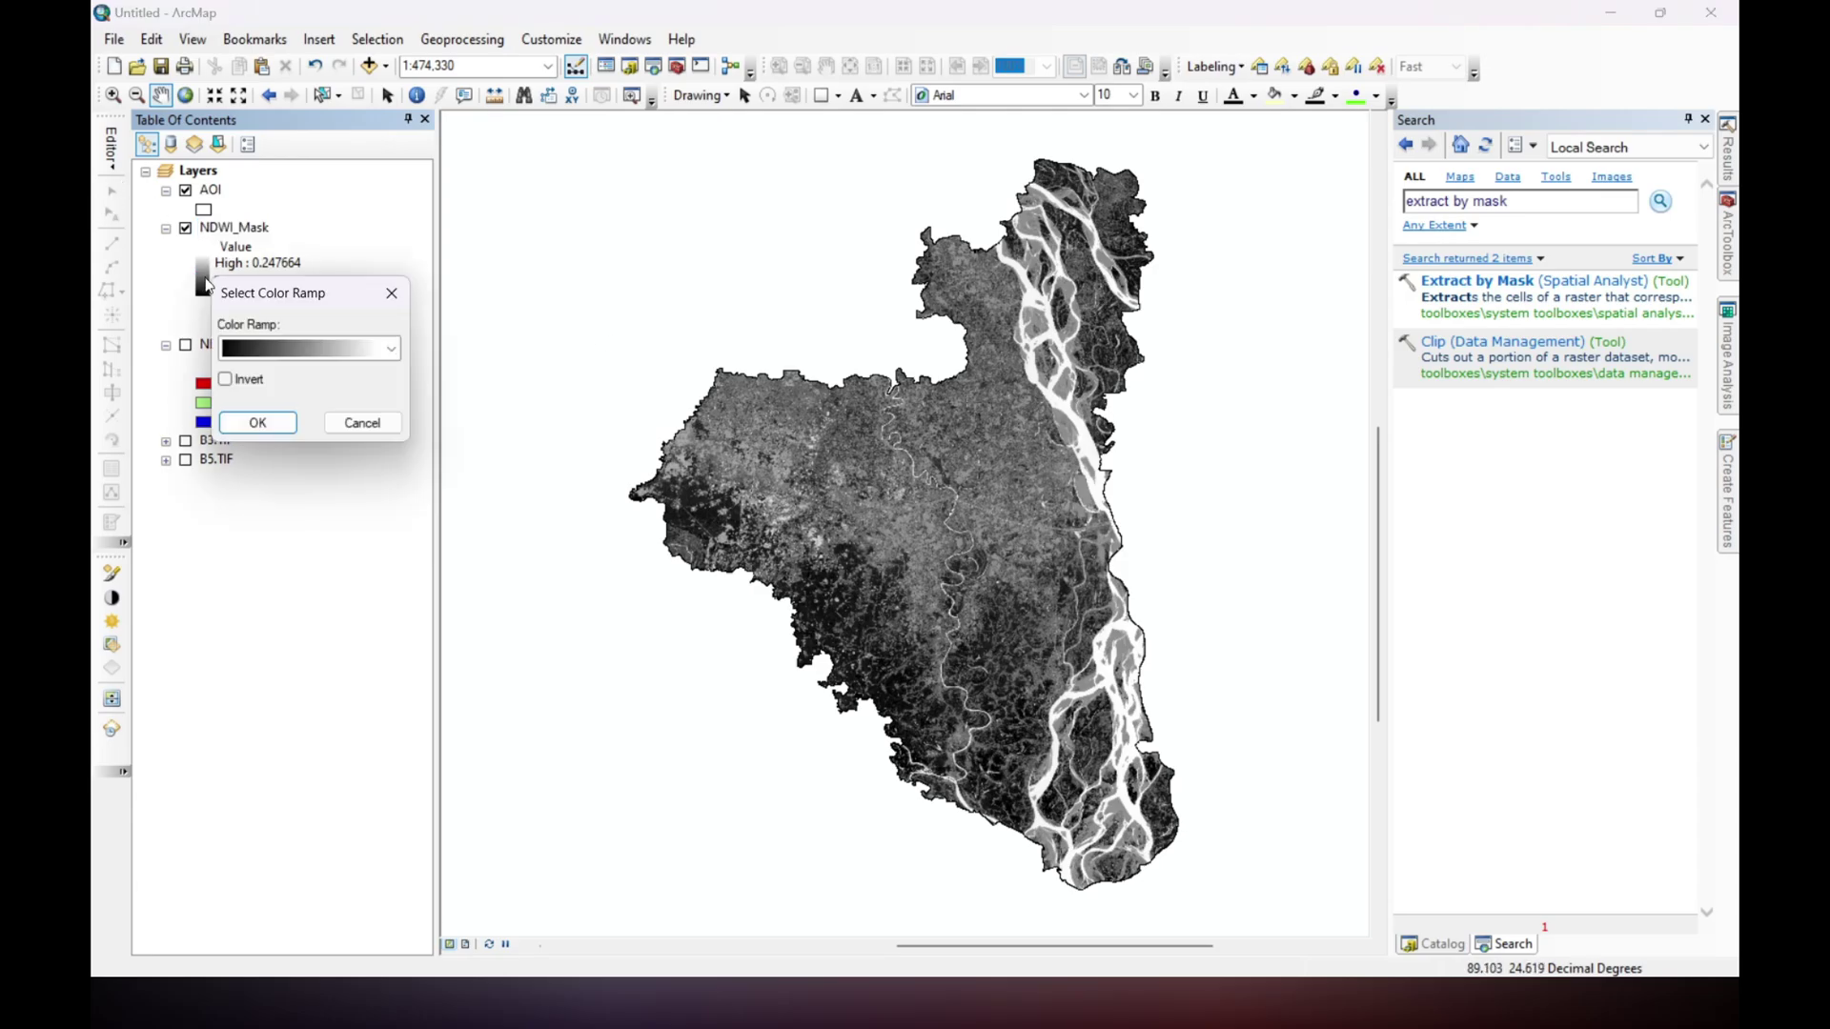
left_click(391, 349)
left_click(347, 418)
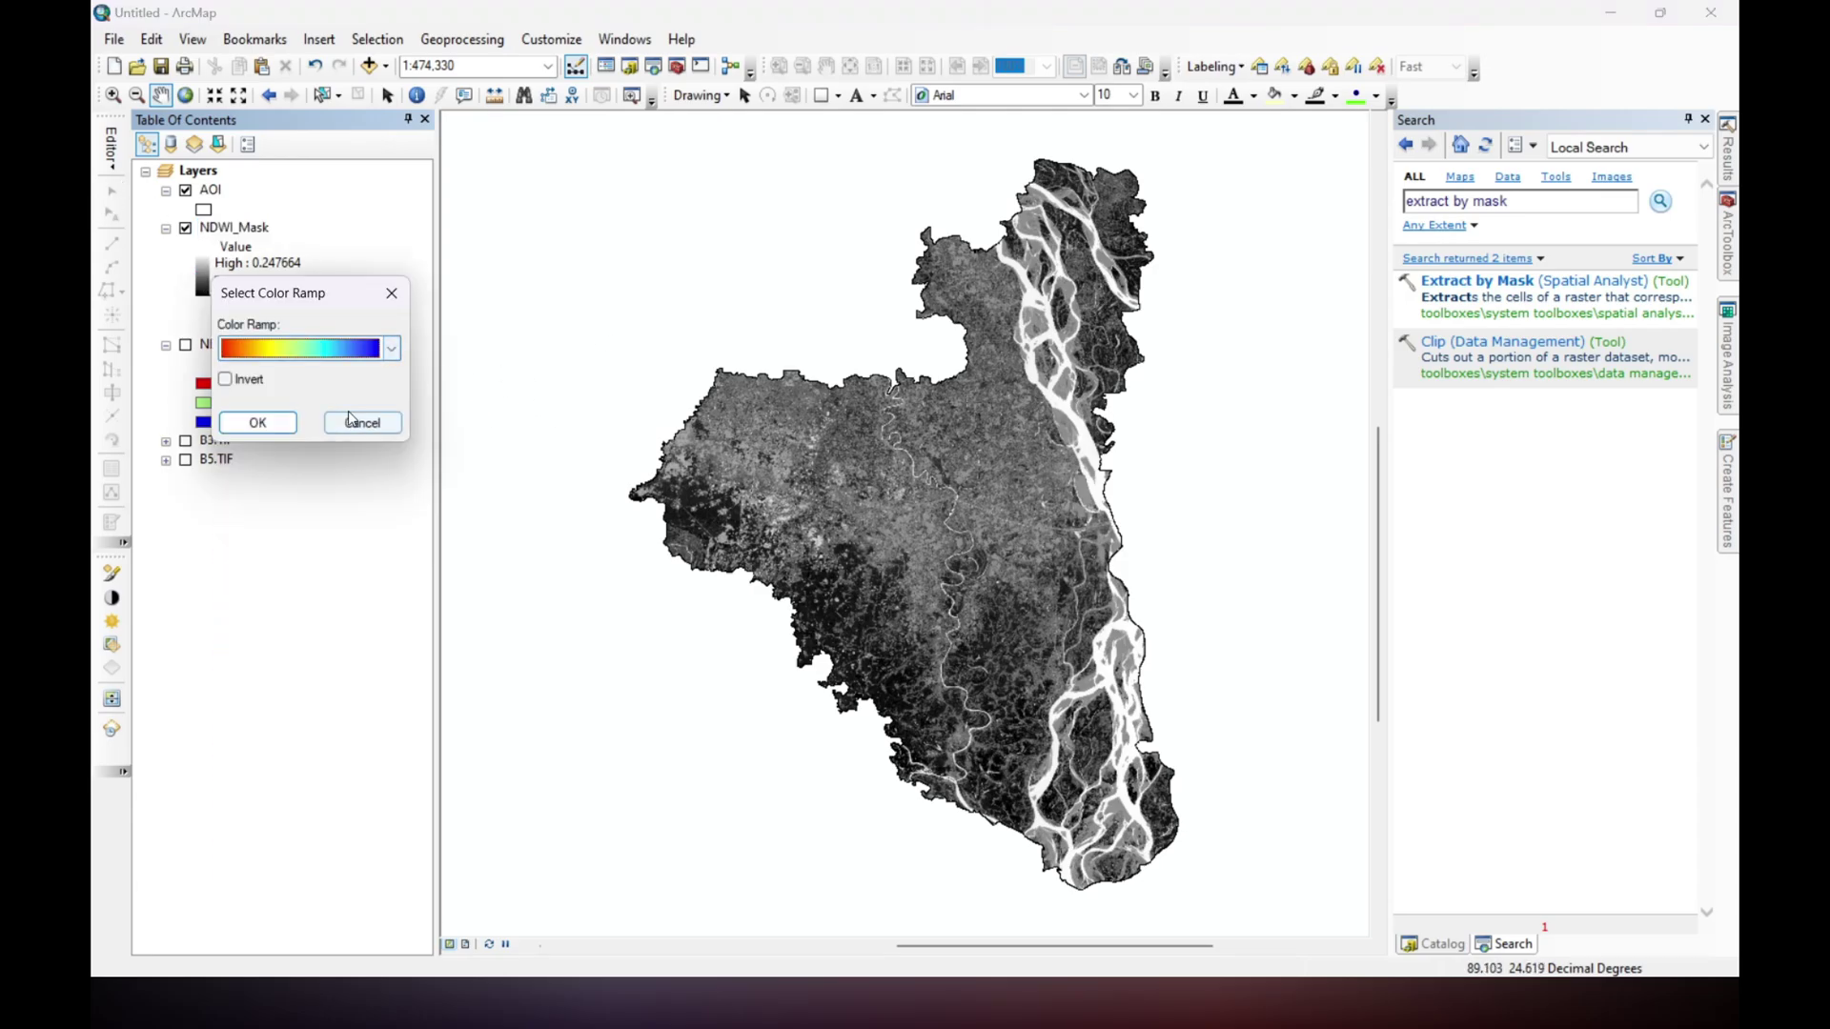
left_click(258, 422)
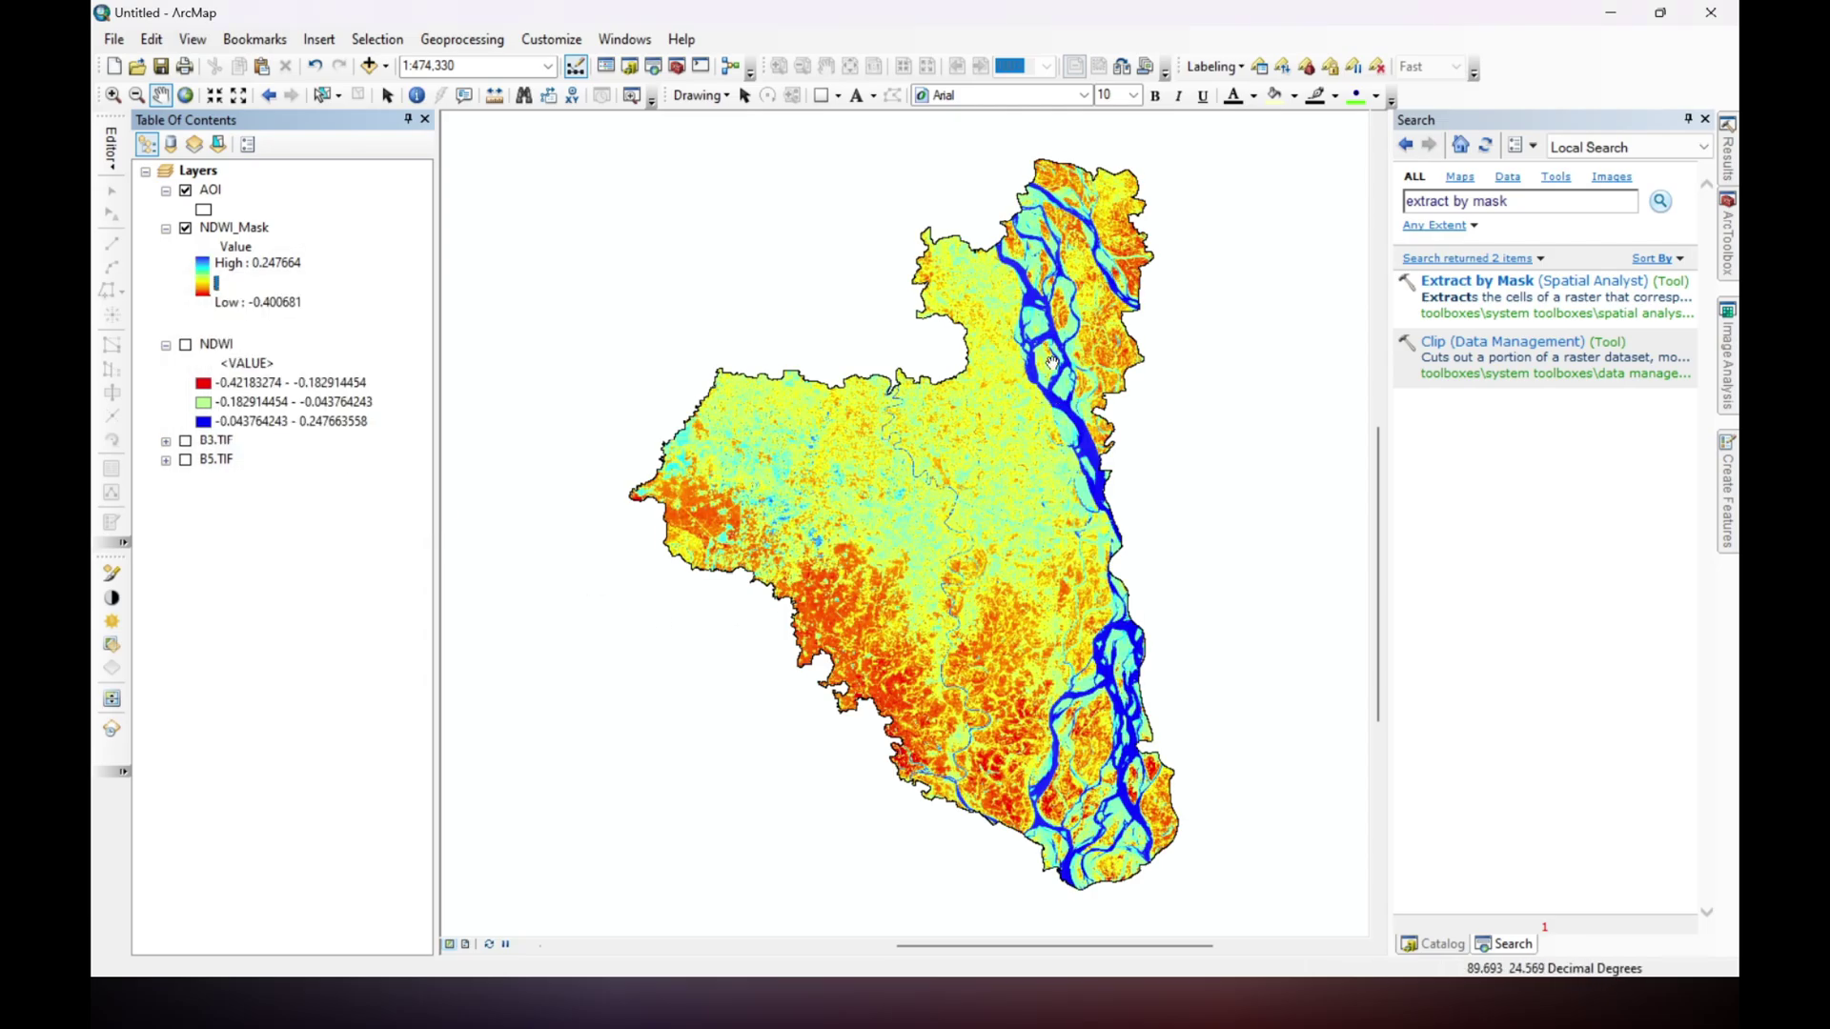
left_click_drag(1053, 362, 1005, 359)
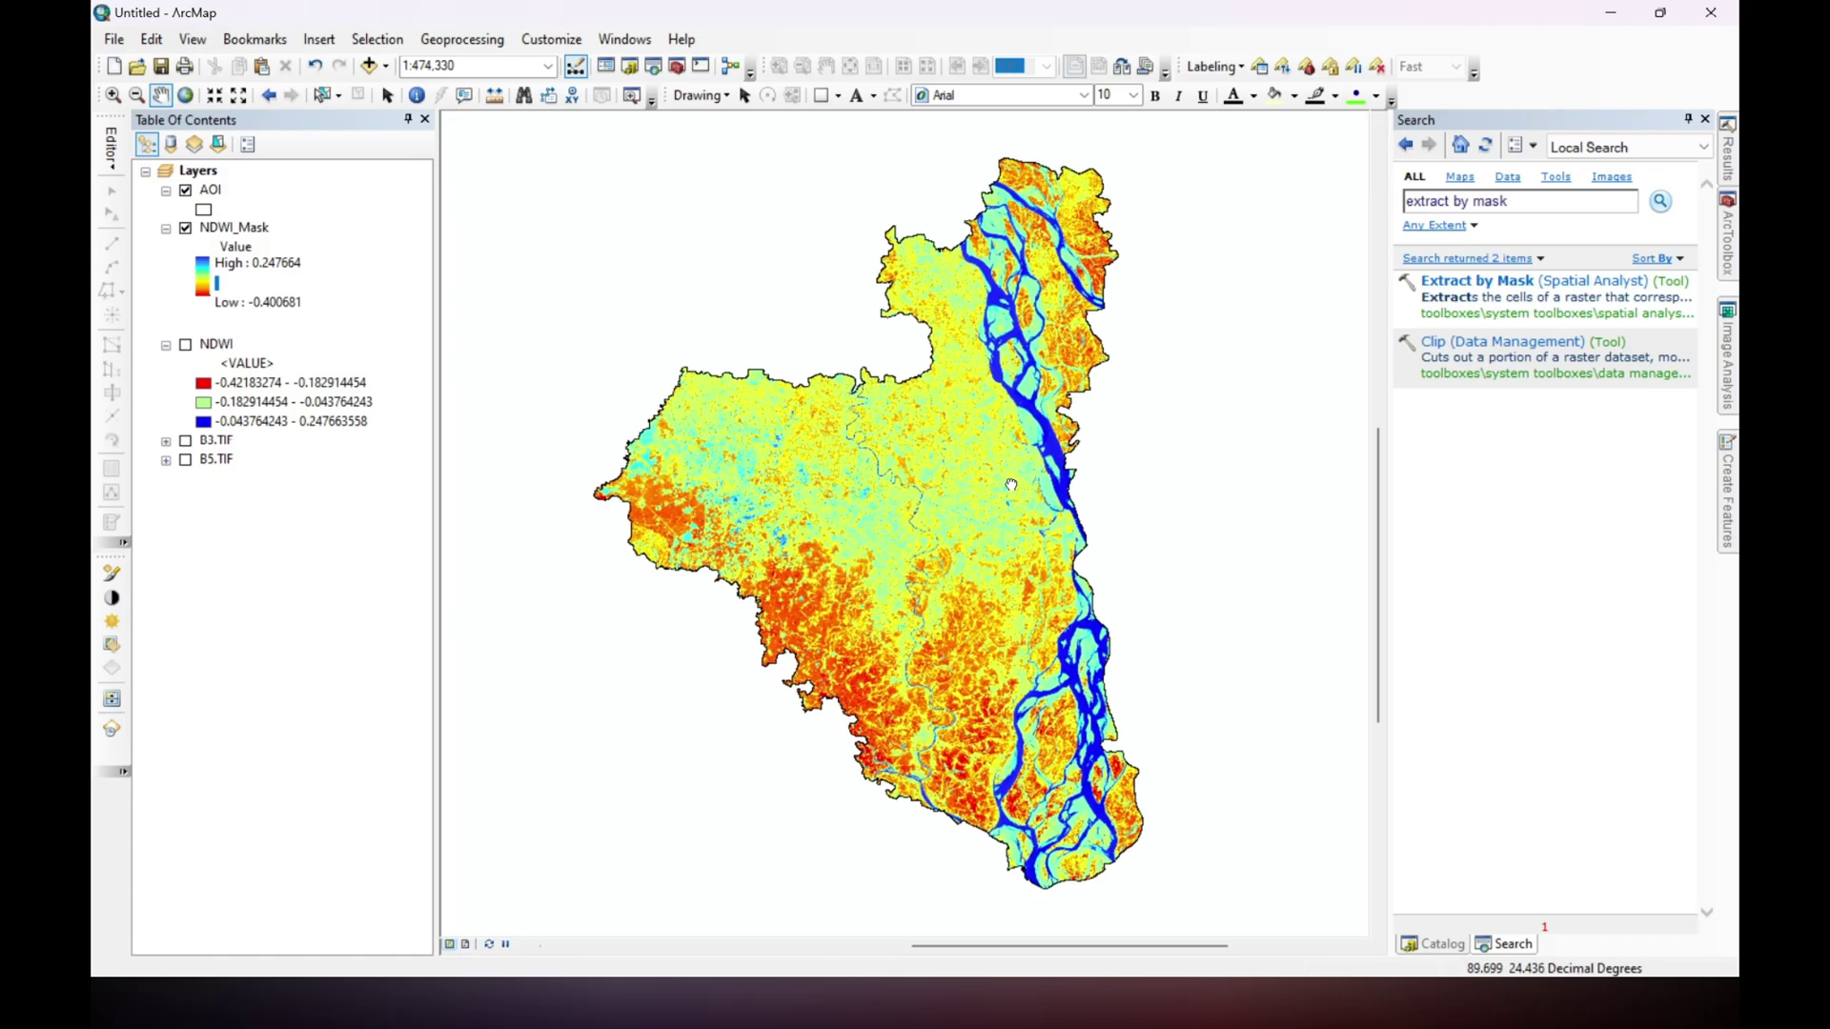
left_click_drag(1027, 468, 1044, 470)
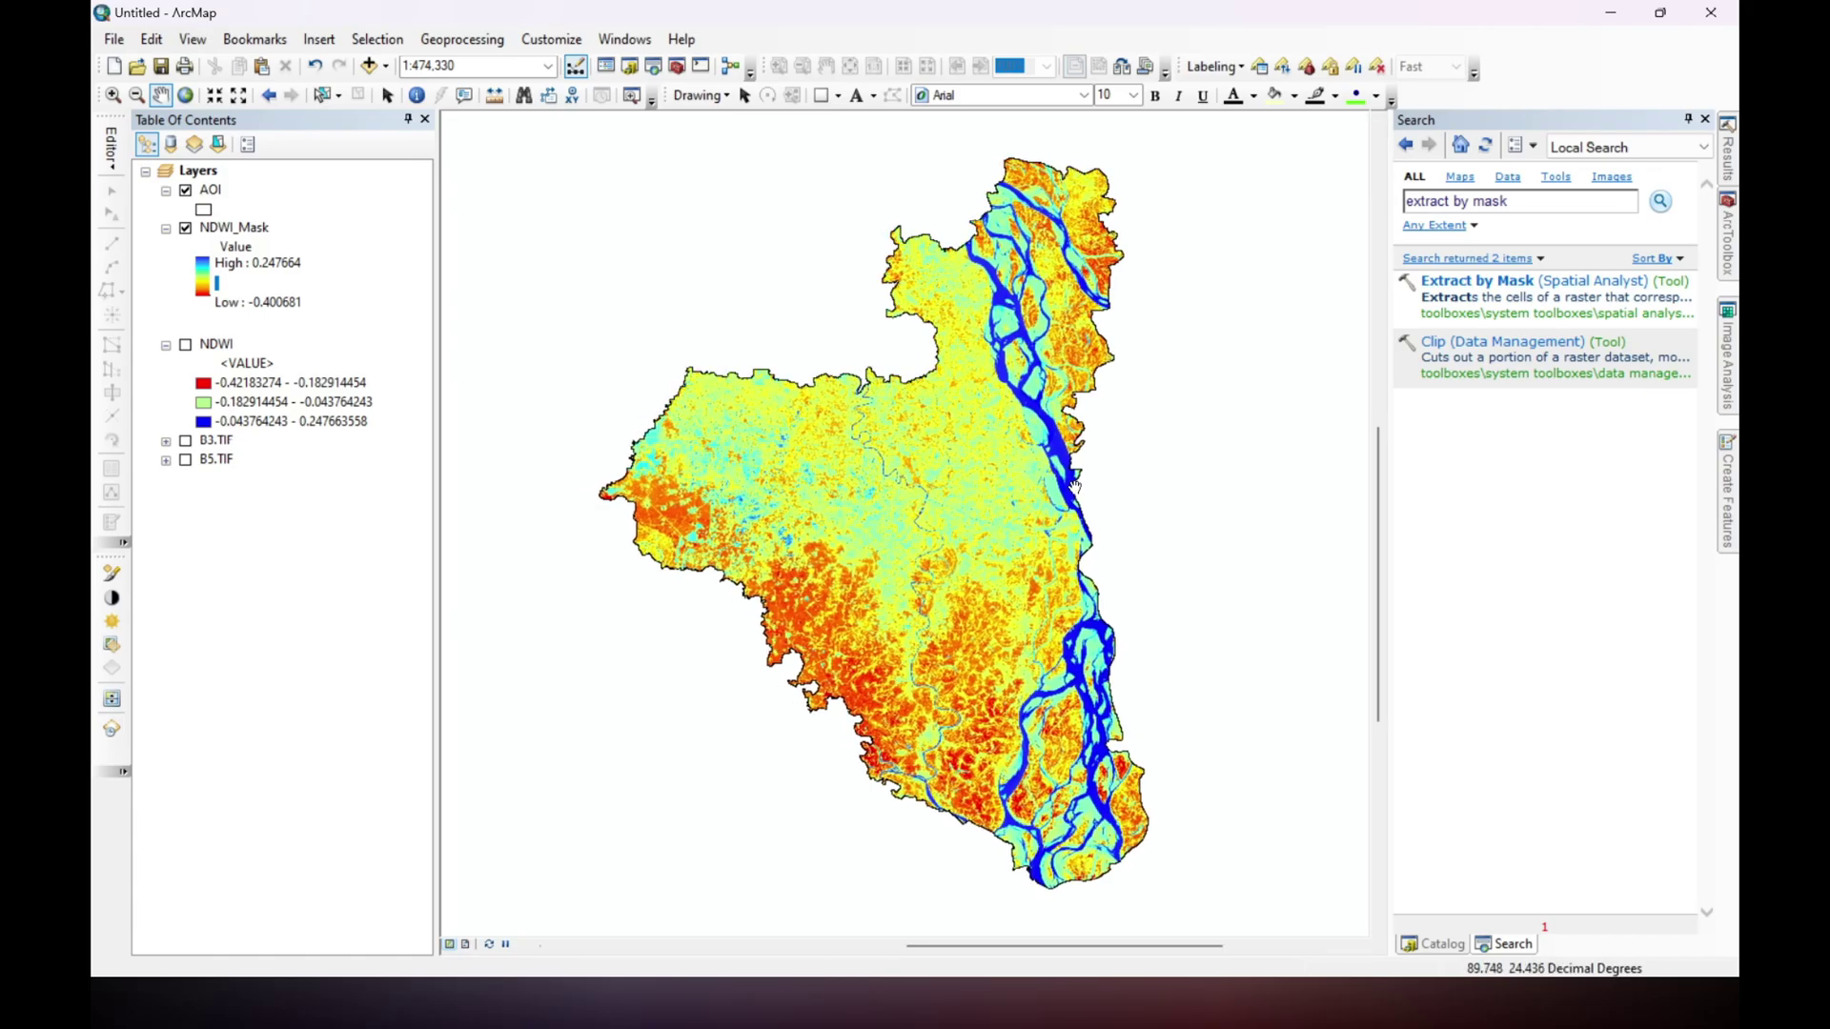